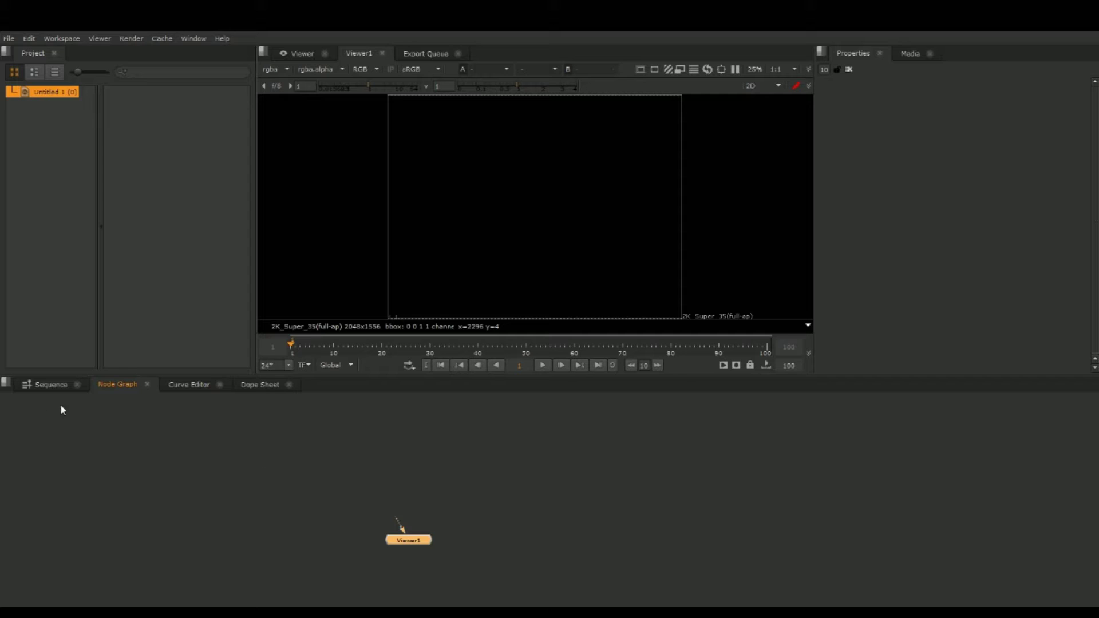
click(51, 385)
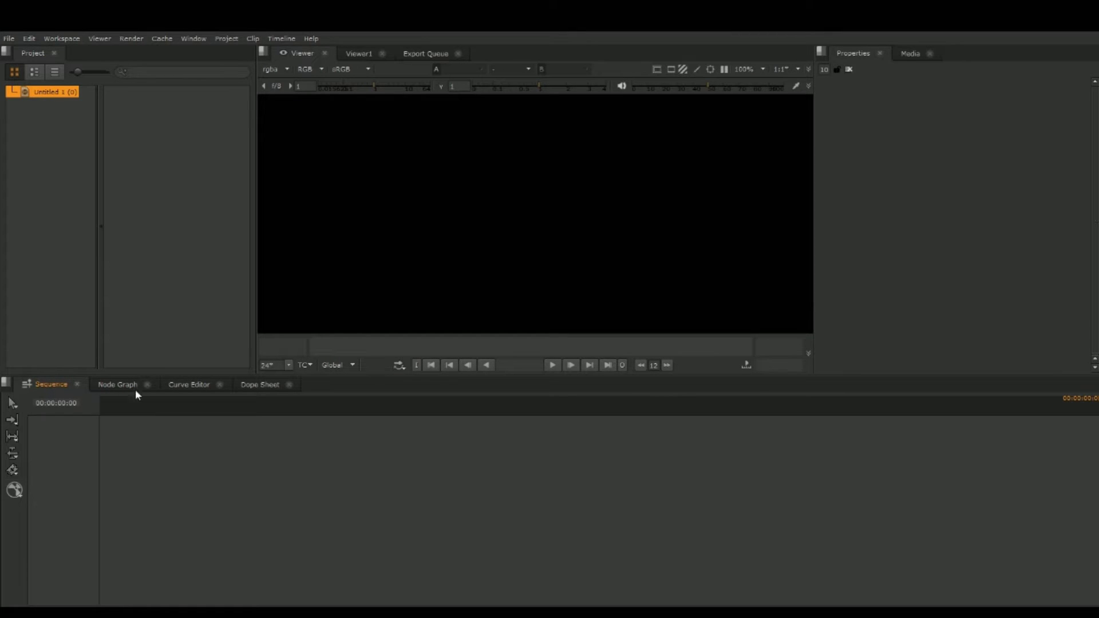
click(120, 385)
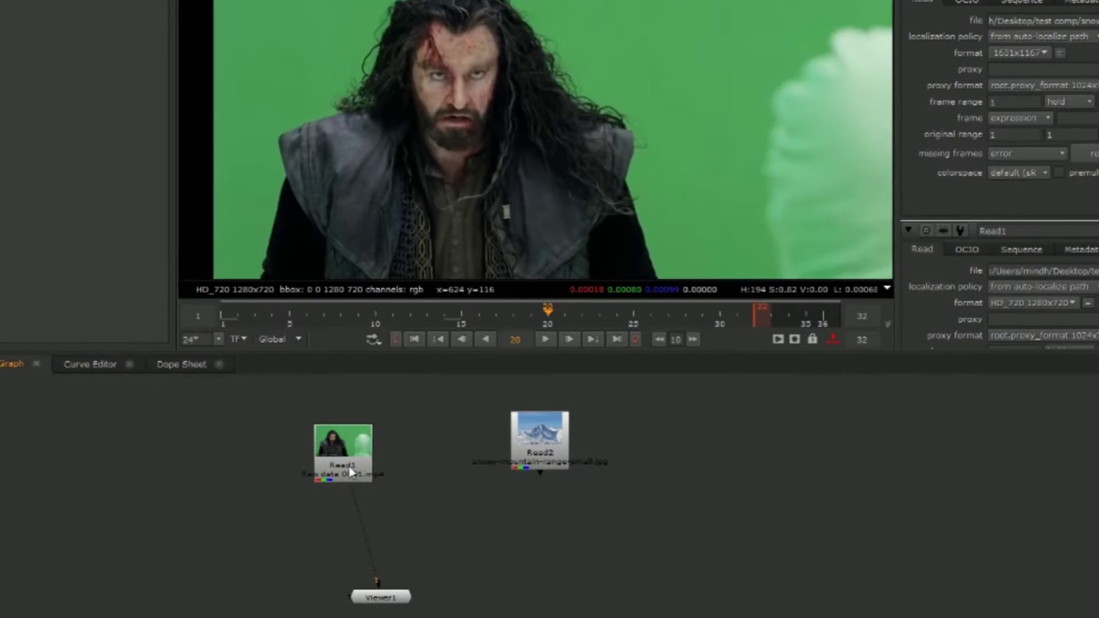
Add a Keylight node after the green-screen footage node Read1 and place it a little below it
click(350, 473)
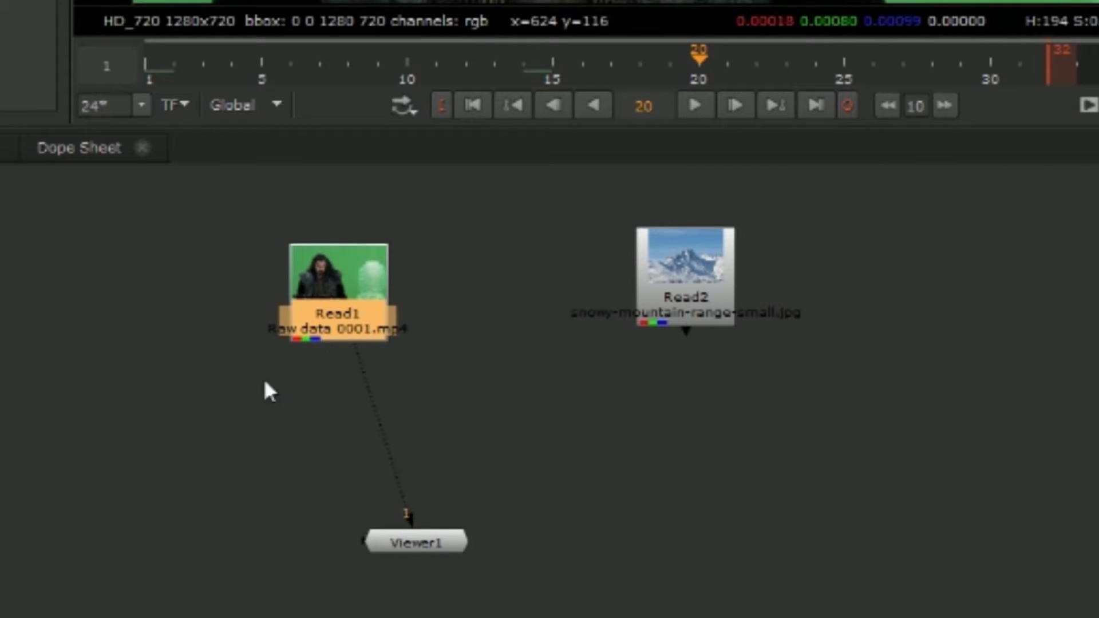
key(Tab)
text(keylight)
key(Return)
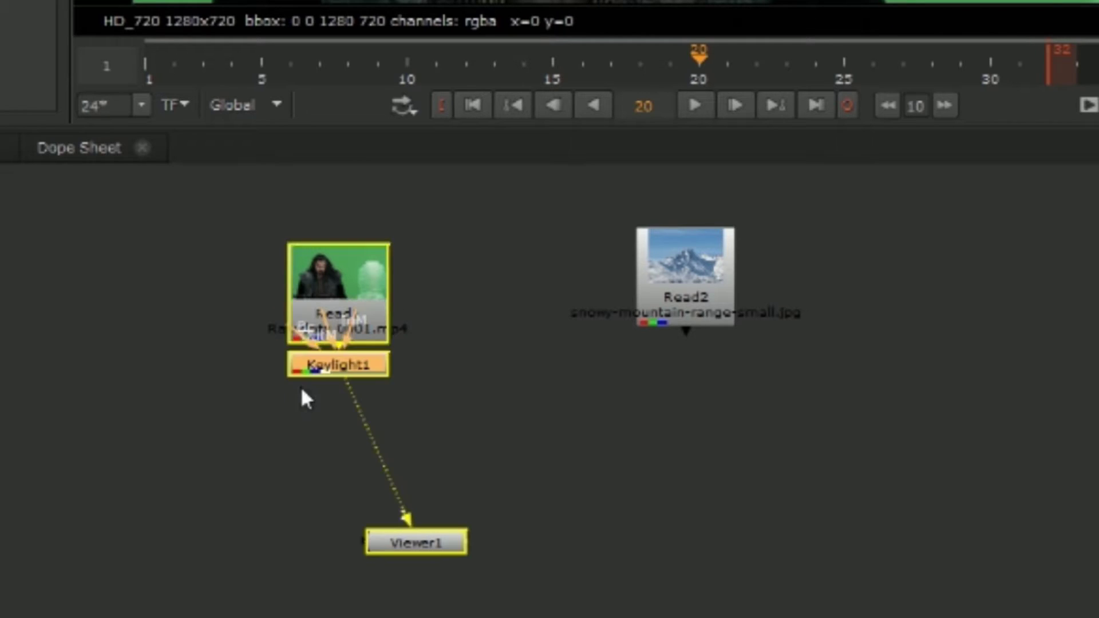
drag(324, 376, 327, 442)
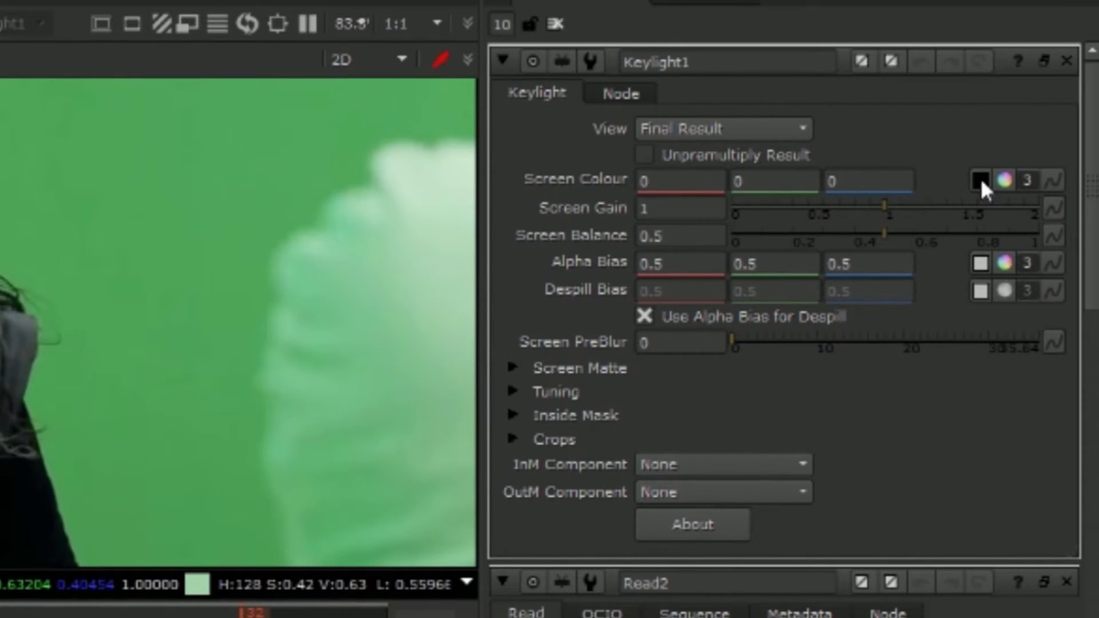
Sample the green background as Keylight's Screen Colour and set Screen Gain to 1.14 in the Screen Matte view
click(981, 182)
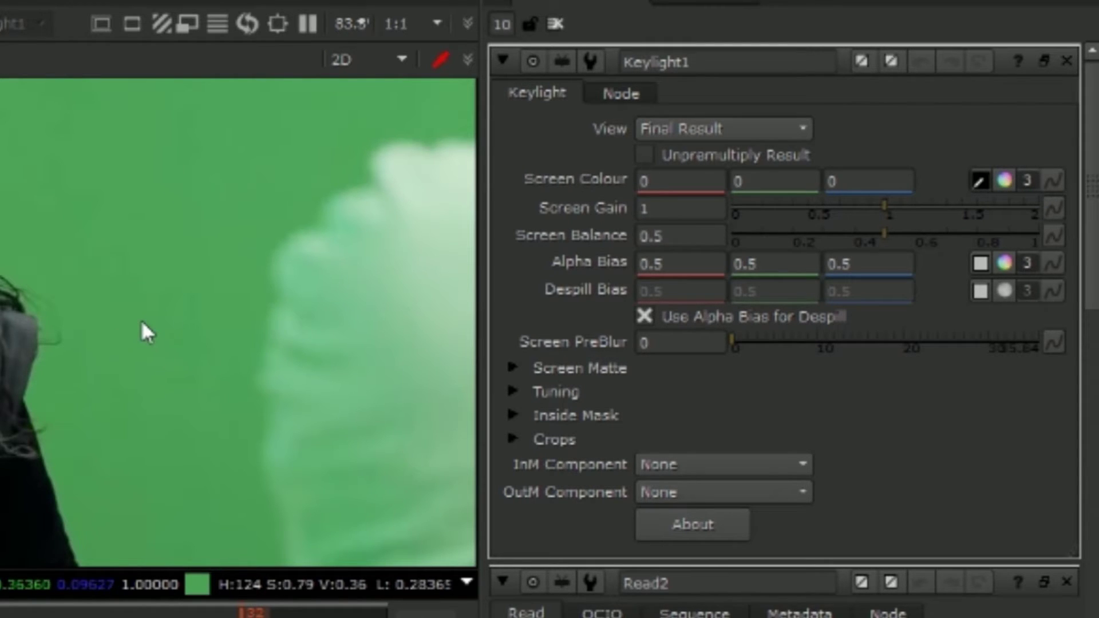
drag(135, 303, 164, 332)
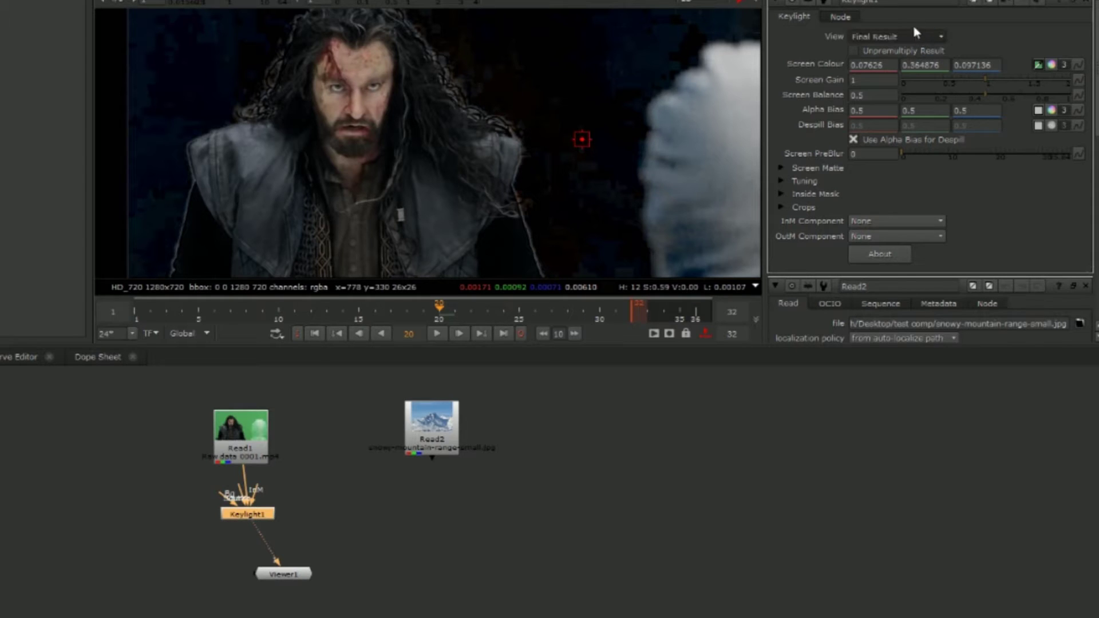
click(882, 35)
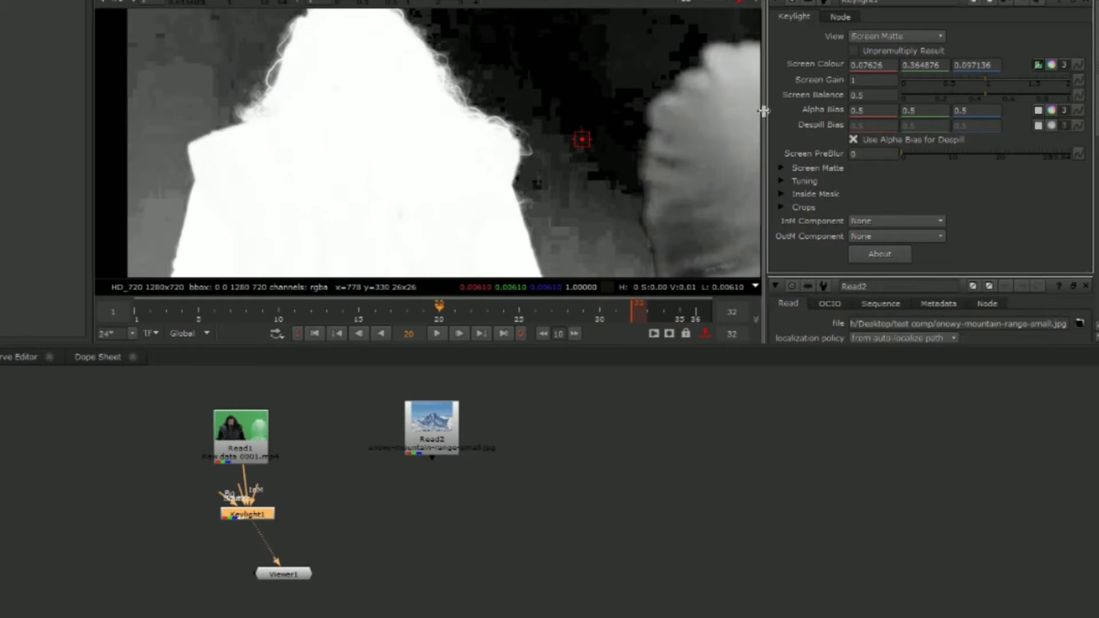
drag(988, 80, 998, 84)
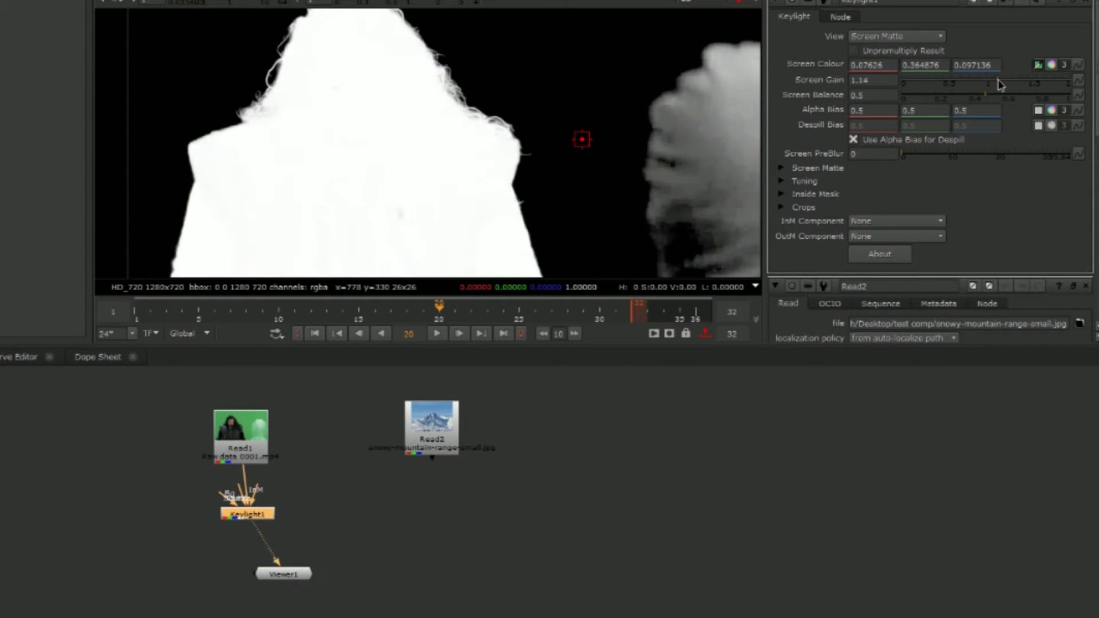
Inspect the actor's matte for grey patches and set the Screen Matte's Clip White to 0.87
scroll(415, 93, up, 2)
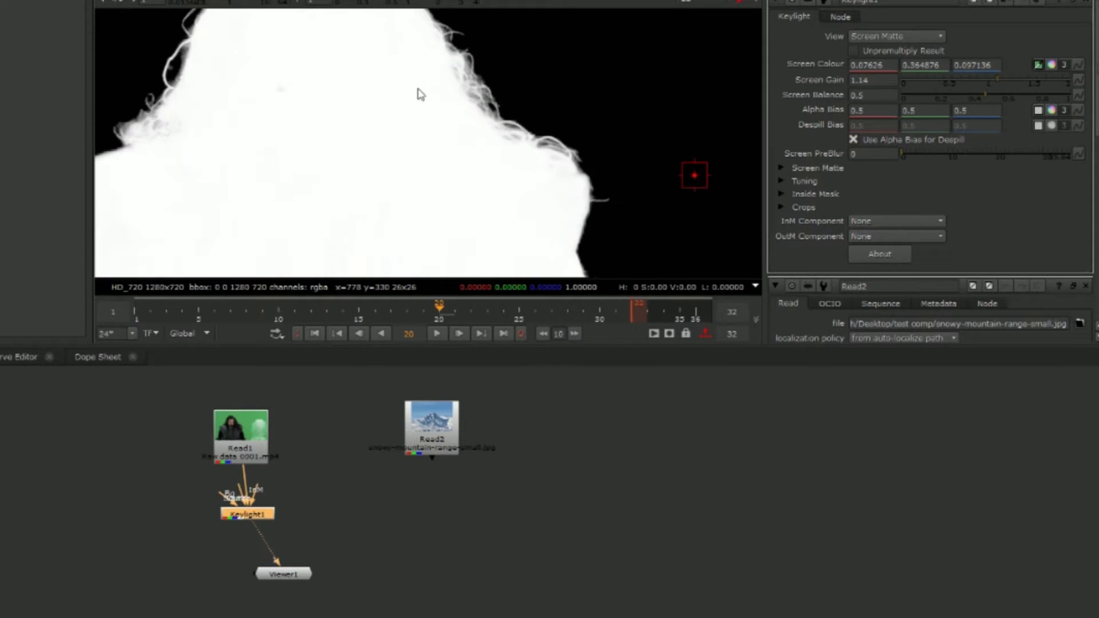
scroll(504, 201, up, 3)
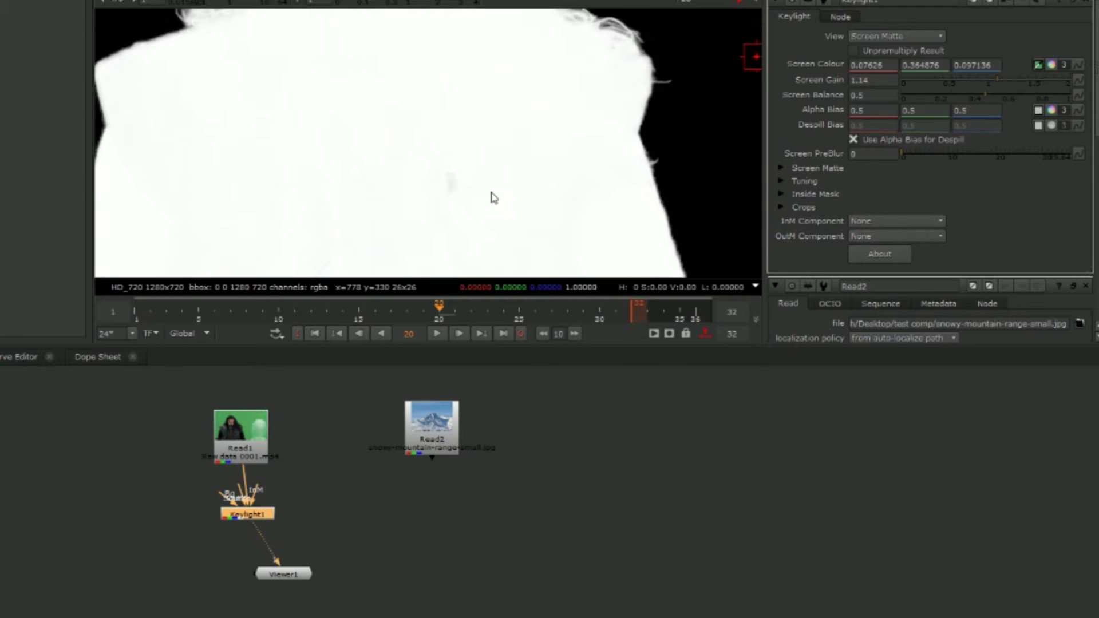
drag(456, 176, 500, 131)
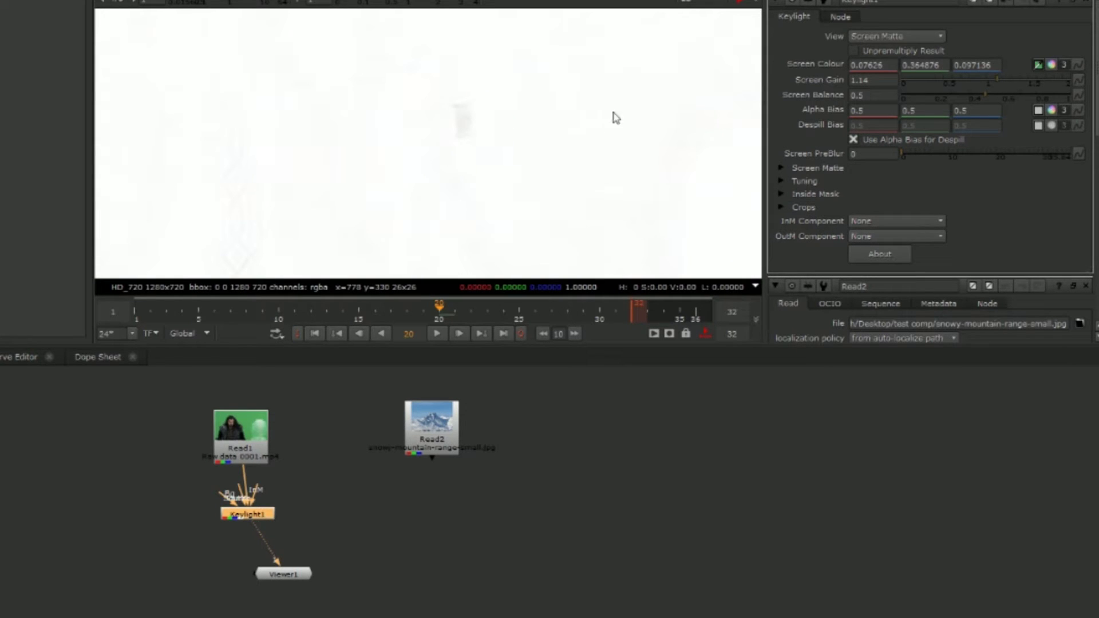
click(780, 169)
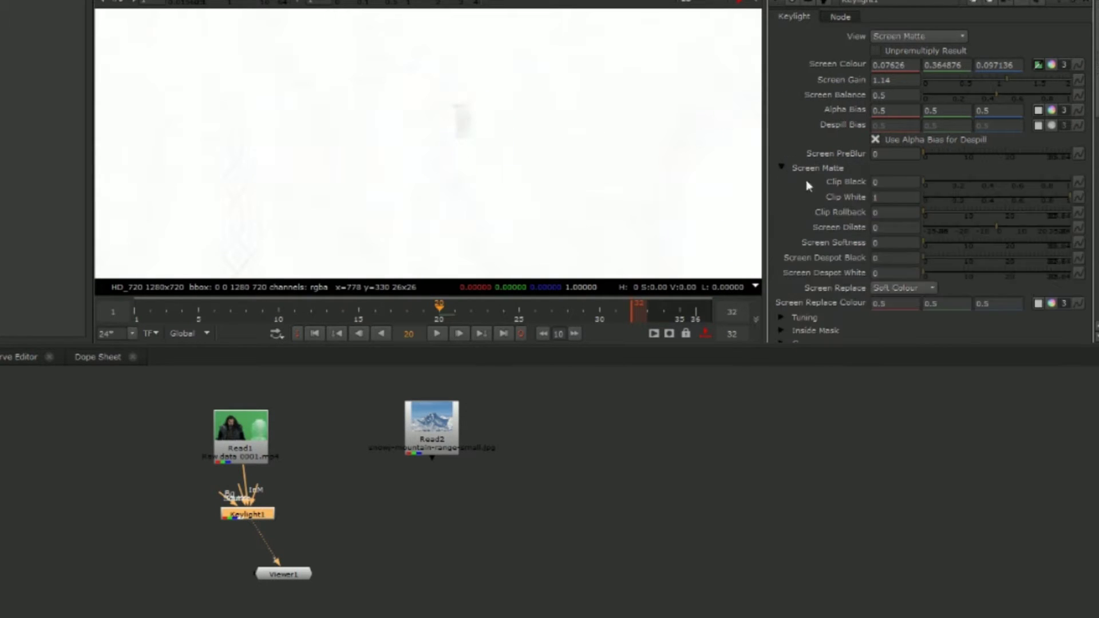
drag(1070, 200, 1052, 212)
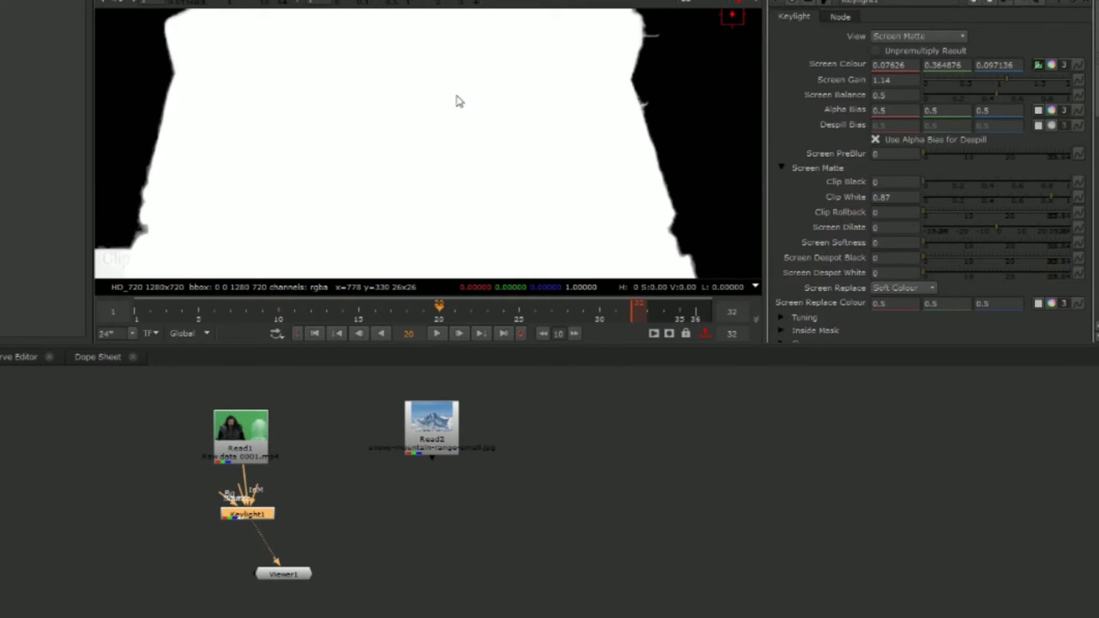
Return the Keylight view to Final Result and check the keyed actor across the whole frame
scroll(456, 96, down, 2)
drag(425, 90, 433, 167)
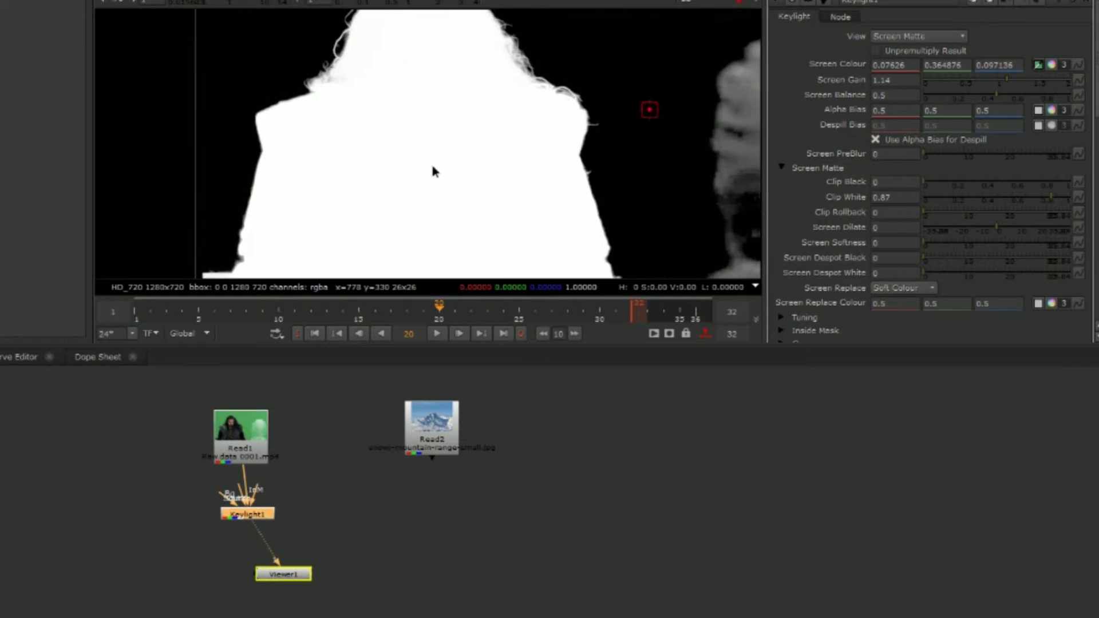
drag(435, 97, 417, 150)
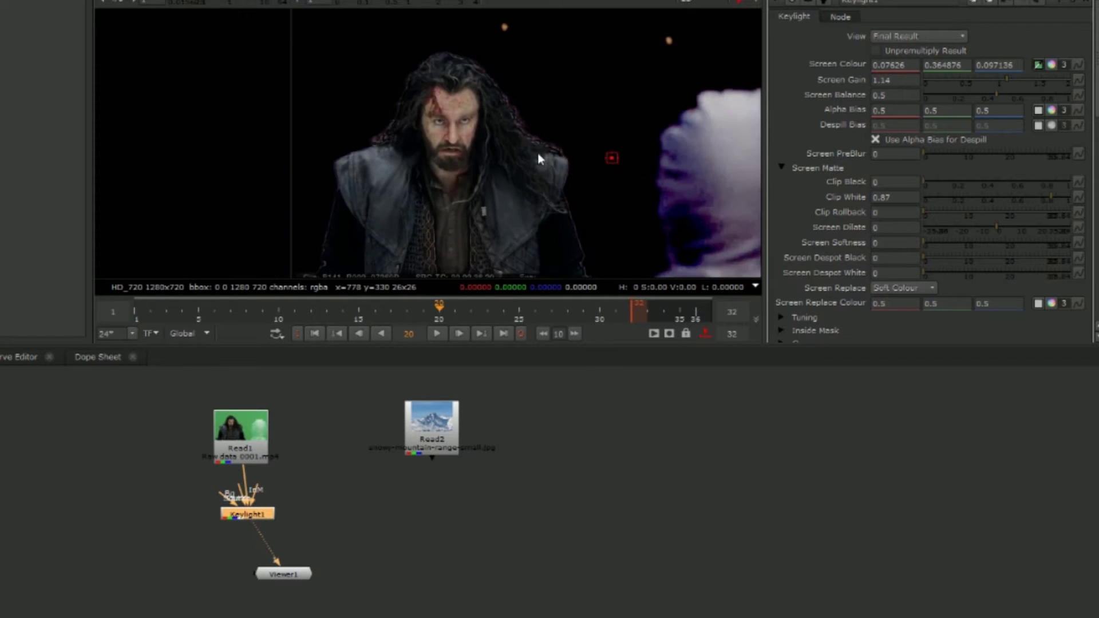
scroll(537, 148, down, 3)
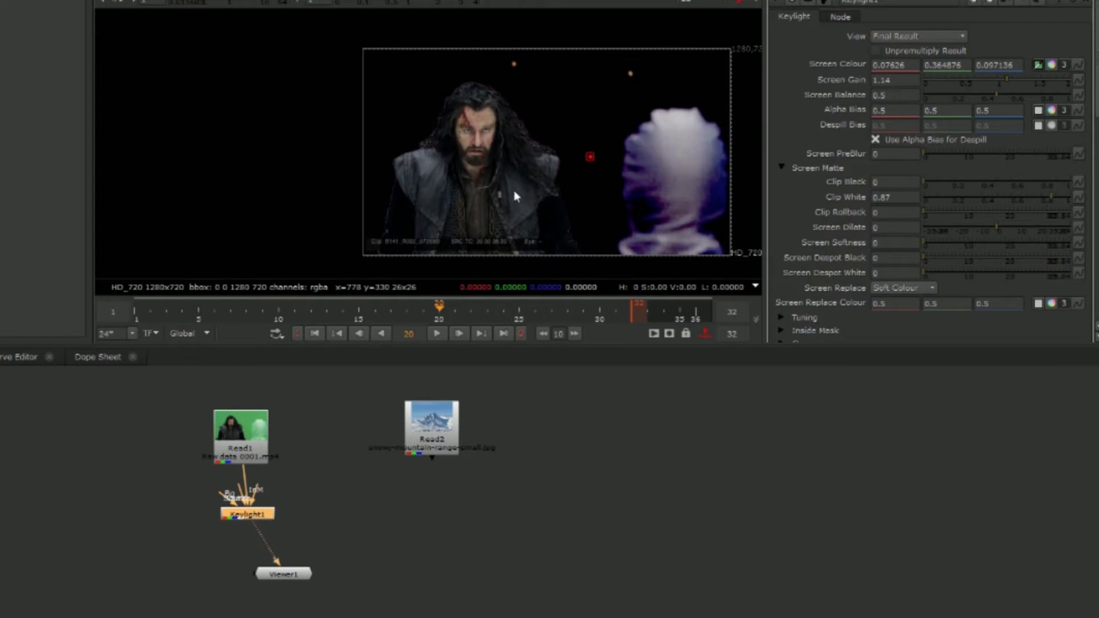
scroll(514, 190, up, 3)
Add an unconnected Roto node beside Keylight1, connect Keylight's OutM input to it and arrange the two nodes
click(335, 504)
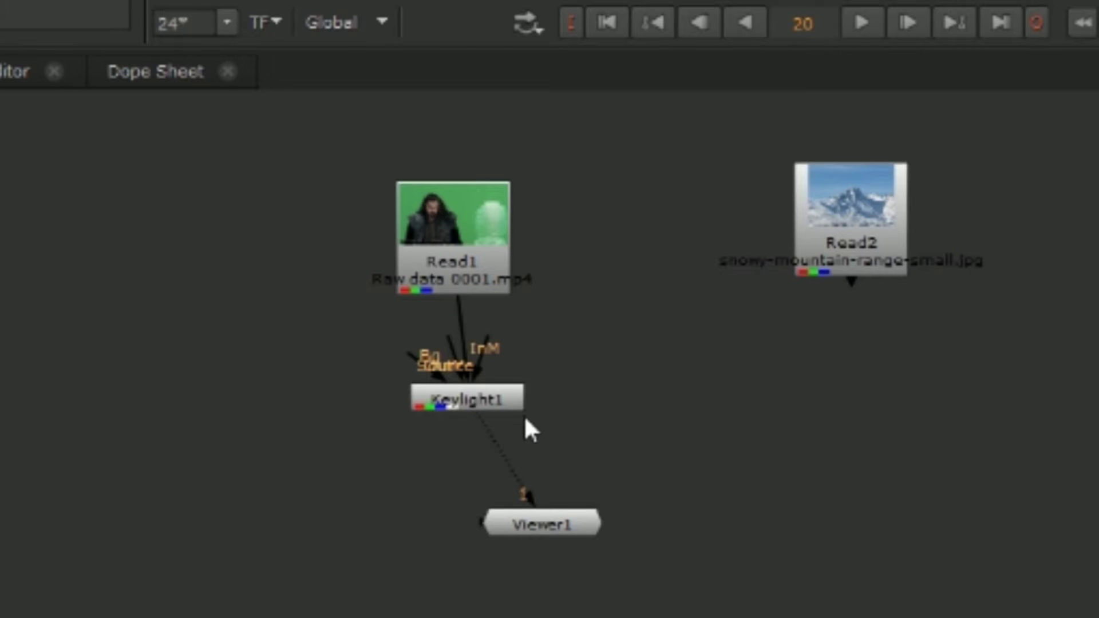
key(o)
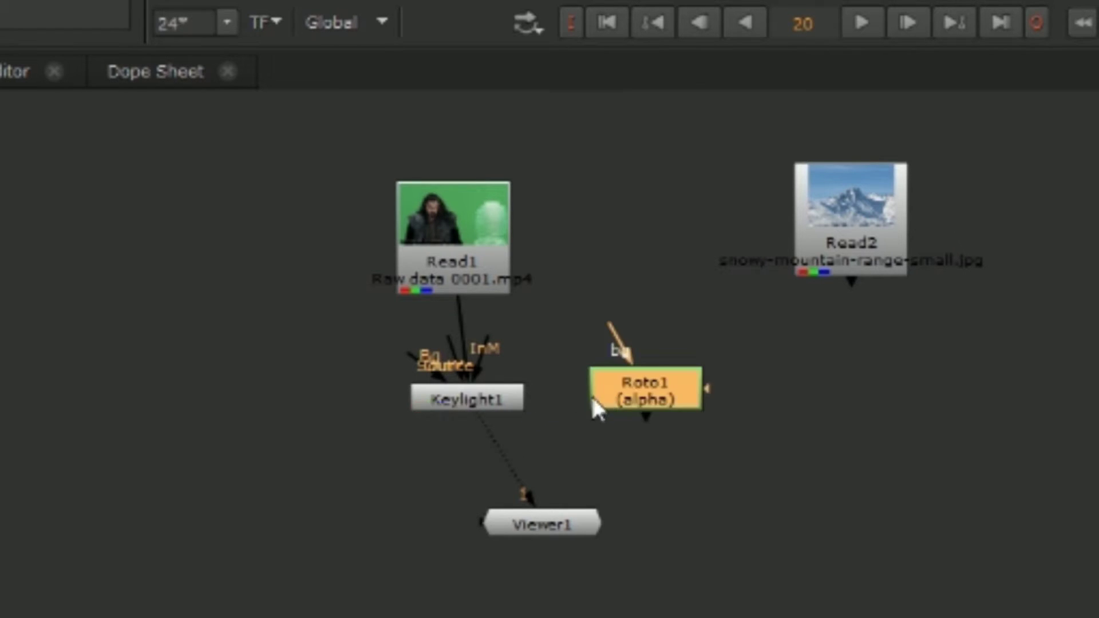
drag(648, 405, 658, 351)
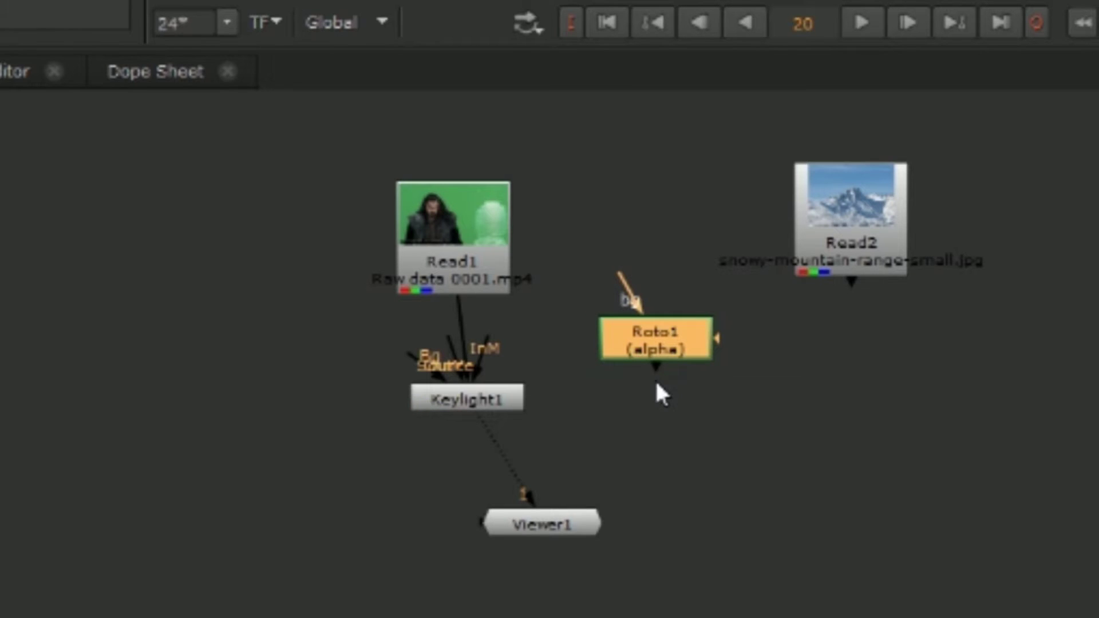
drag(475, 402, 675, 346)
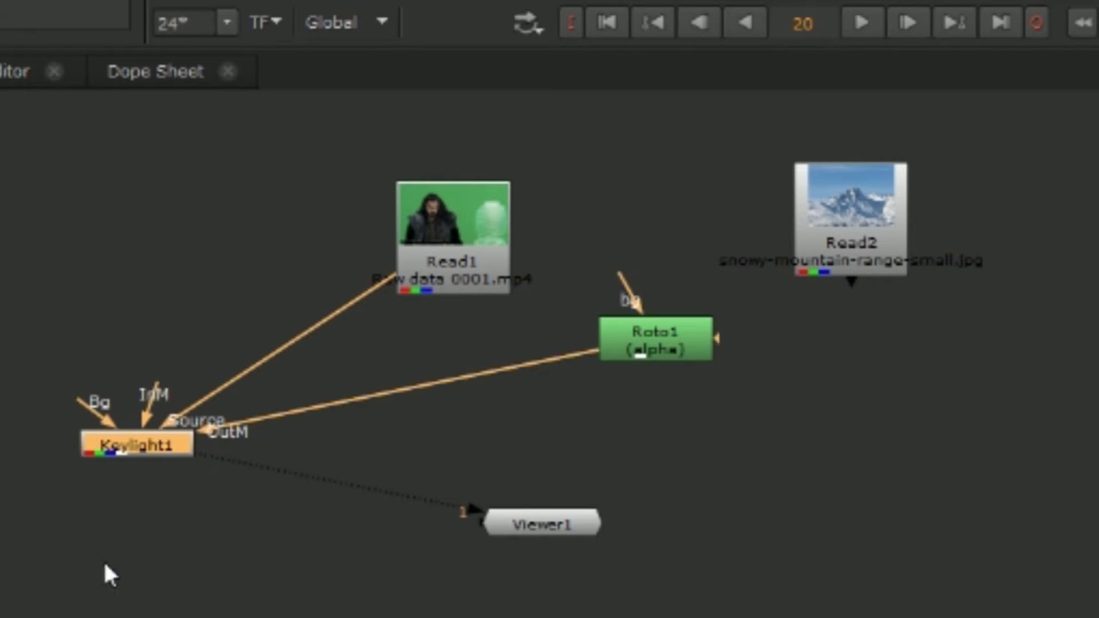
drag(192, 449, 375, 446)
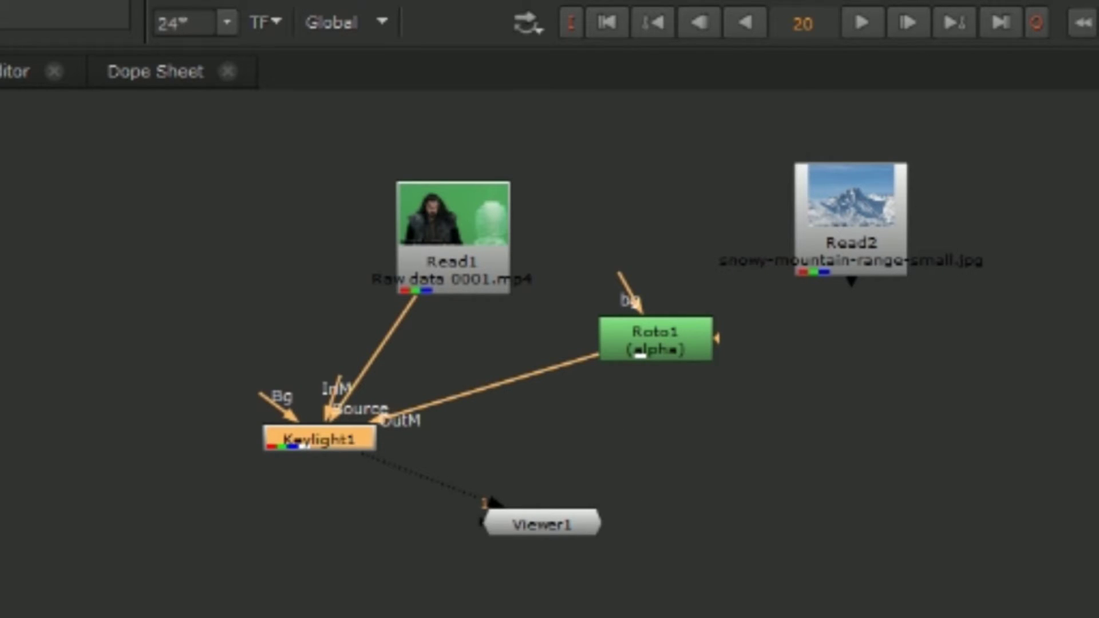
Draw a closed Bezier around the orange marker beside the actor's hair at frame 1 and refit it at frame 5
drag(172, 1, 24, 5)
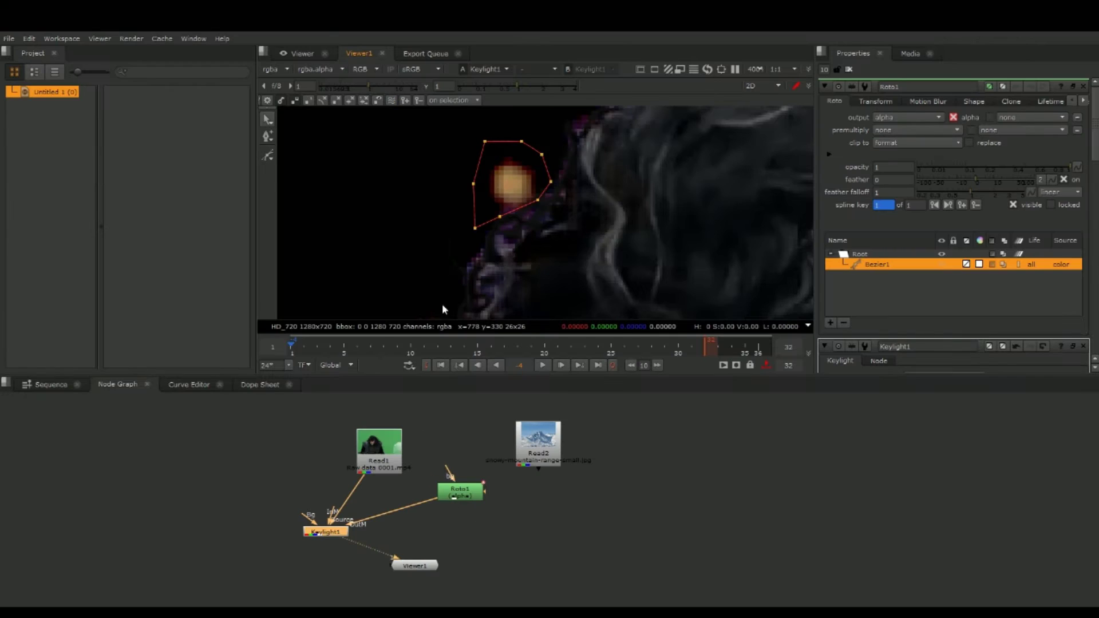
click(344, 349)
drag(541, 251, 461, 131)
drag(487, 179, 445, 167)
click(426, 222)
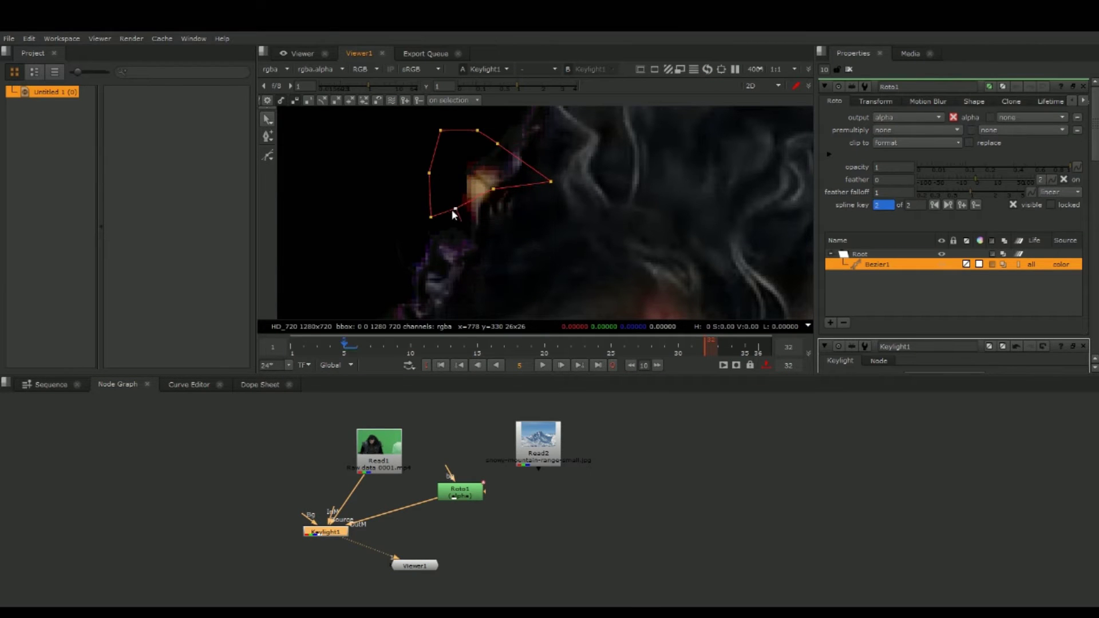
drag(457, 210, 460, 214)
drag(494, 188, 507, 164)
Move the marker's Bezier shape to follow the marker at frame 10
click(411, 347)
drag(513, 249, 417, 117)
drag(478, 179, 420, 158)
Step back through the frames before frame 10 and refit the Bezier points where they miss the marker
click(478, 365)
click(478, 365)
click(478, 366)
click(443, 213)
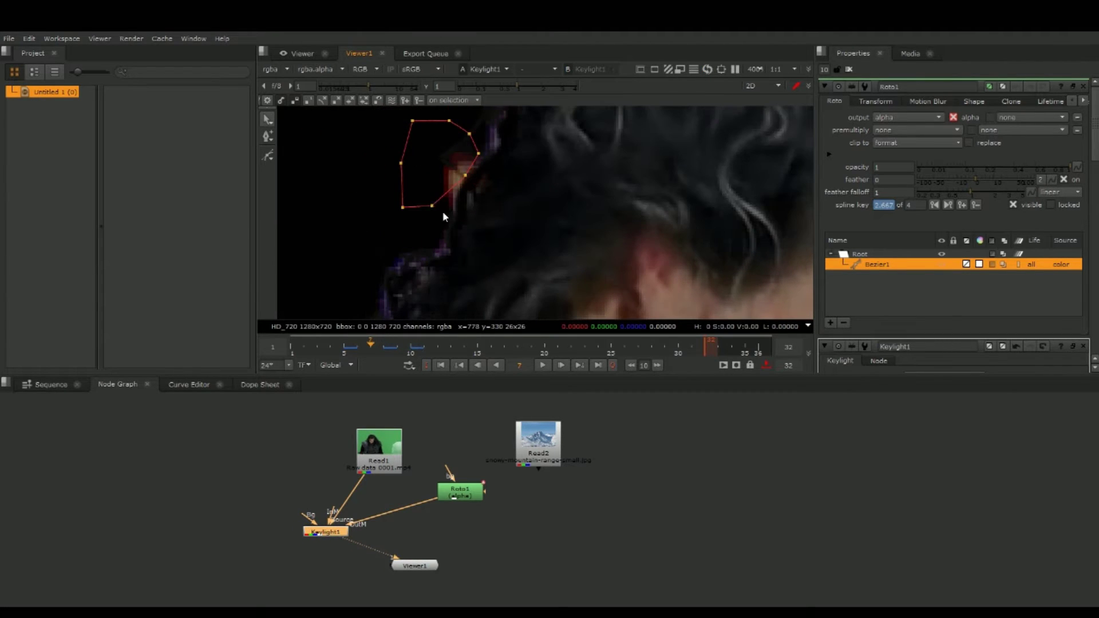
click(477, 367)
click(477, 366)
click(478, 366)
drag(465, 215, 514, 164)
click(478, 367)
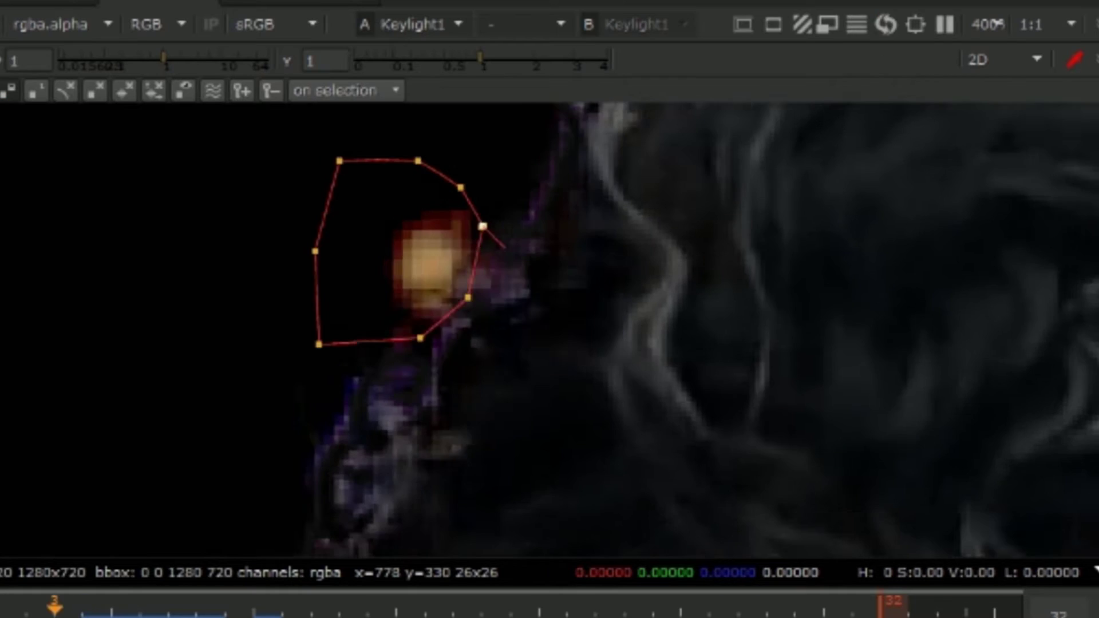
Reshape the Bezier points more tightly around the orange marker at frame 1
click(407, 617)
click(407, 617)
drag(490, 301, 508, 308)
drag(503, 233, 533, 237)
drag(361, 164, 404, 189)
click(331, 260)
drag(336, 258, 387, 271)
drag(340, 350, 402, 314)
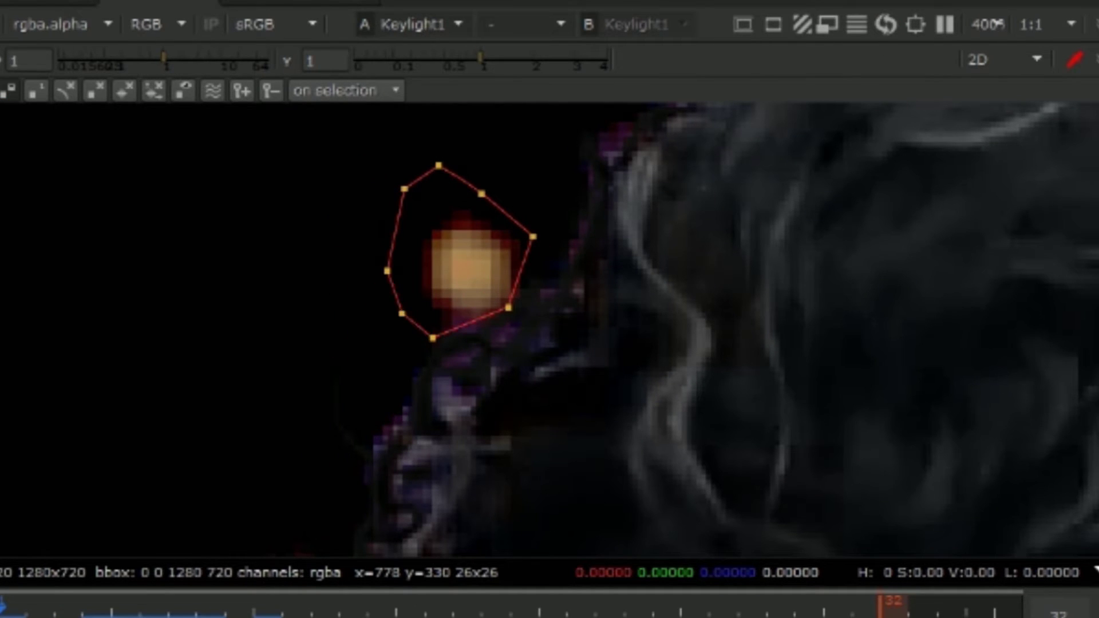
At frame 10, select the whole marker shape and move it off the image beyond its left edge
drag(2, 613, 206, 612)
click(255, 613)
drag(277, 444, 1, 103)
drag(139, 179, 131, 258)
scroll(298, 286, down, 6)
drag(245, 280, 47, 258)
scroll(209, 260, down, 6)
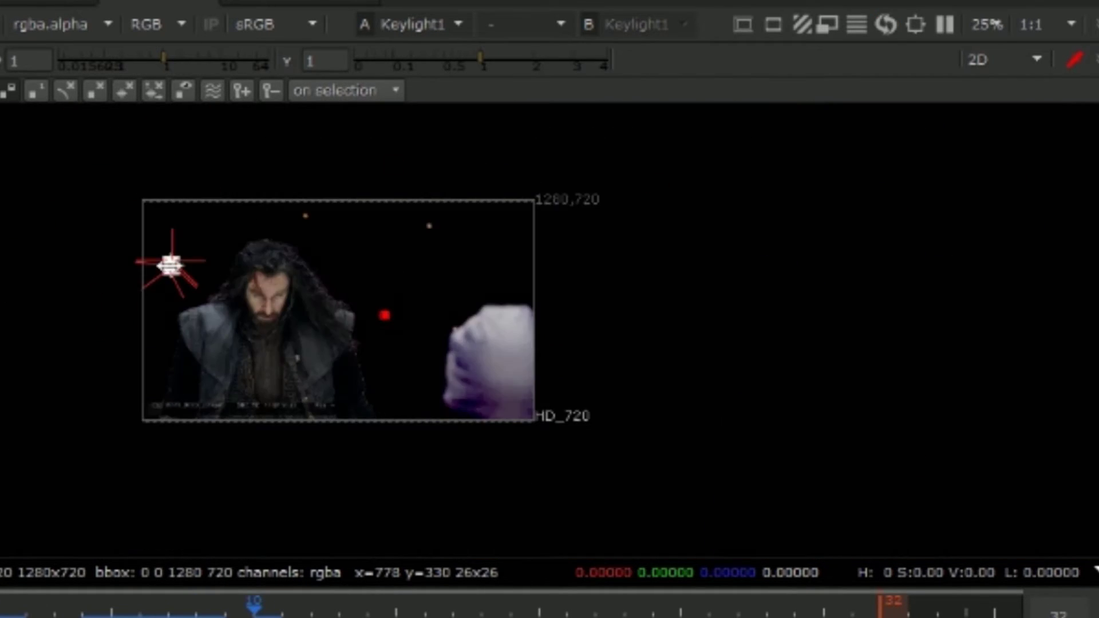
scroll(171, 260, up, 7)
drag(173, 259, 1, 257)
At frame 1, draw a second closed Bezier loosely around the actor, extending below the bottom edge of the image
drag(245, 609, 3, 608)
scroll(743, 323, down, 4)
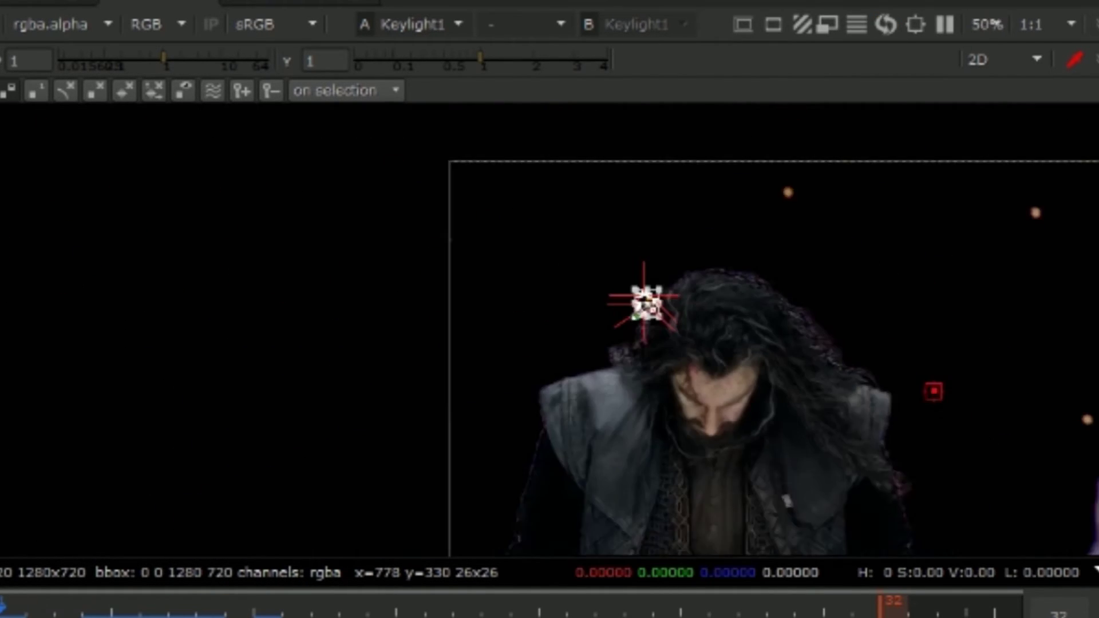
scroll(772, 295, up, 3)
scroll(830, 258, down, 3)
scroll(678, 289, up, 2)
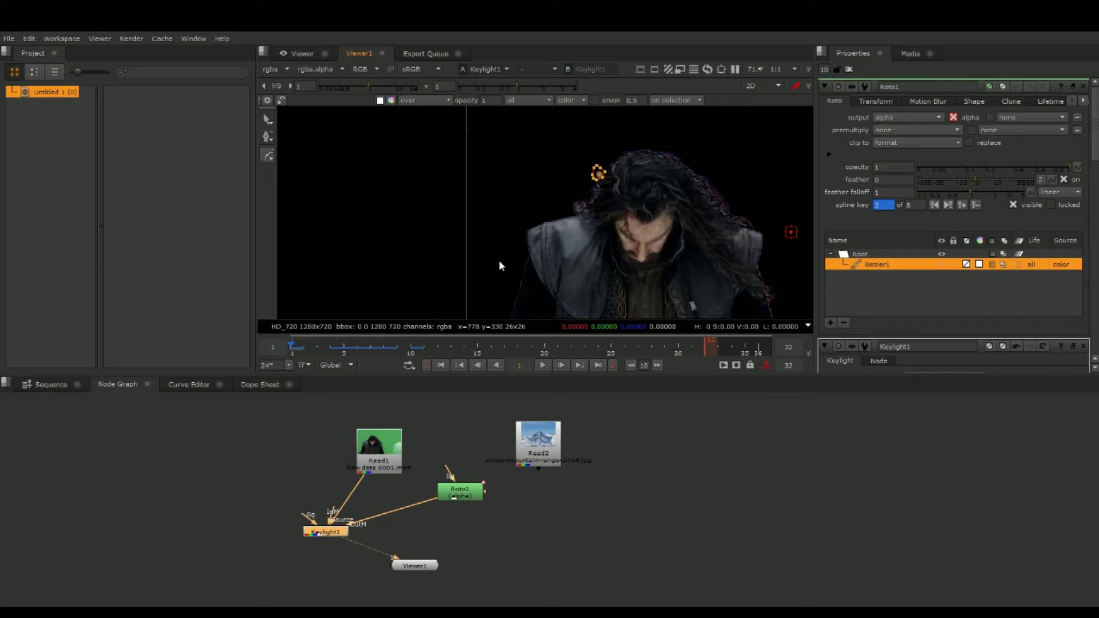
click(506, 216)
click(571, 168)
click(632, 136)
click(685, 129)
click(736, 149)
drag(781, 223, 689, 215)
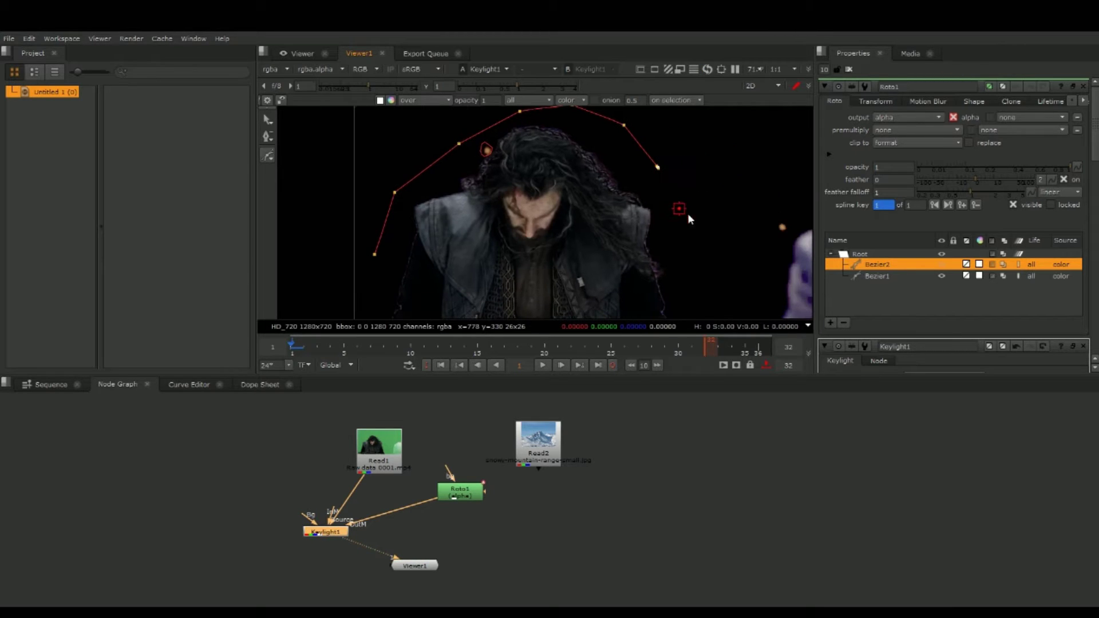
click(672, 246)
click(695, 302)
drag(707, 305, 713, 215)
click(710, 275)
click(369, 289)
click(372, 188)
click(380, 165)
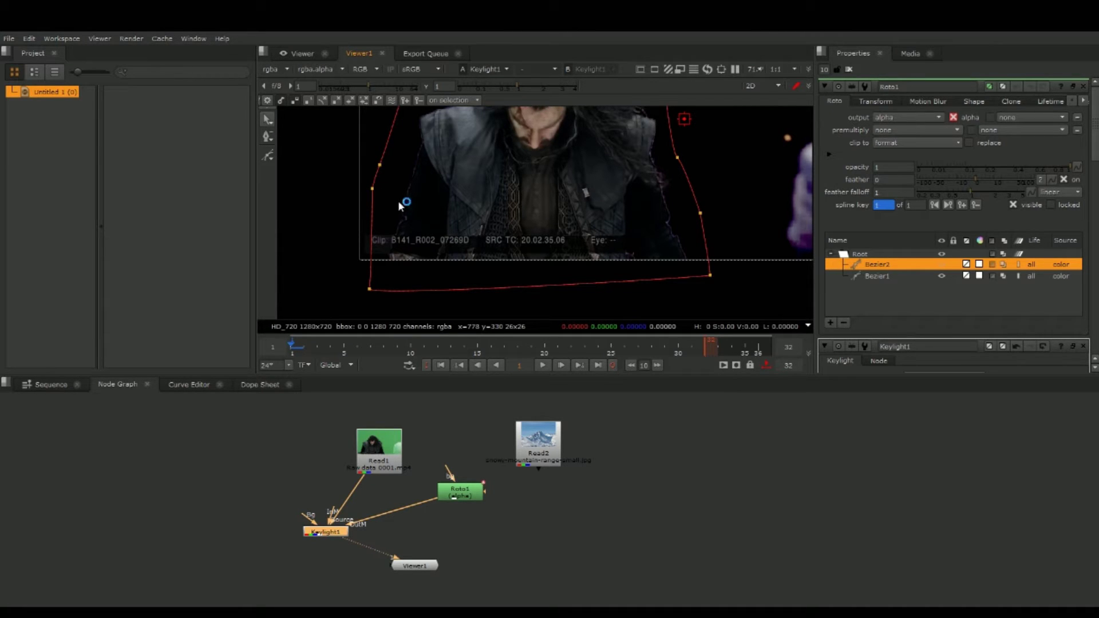
Adjust and keyframe the actor's Bezier every five frames up to frame 30 so it follows his movement
drag(370, 289, 367, 268)
drag(710, 275, 707, 263)
drag(700, 213, 704, 226)
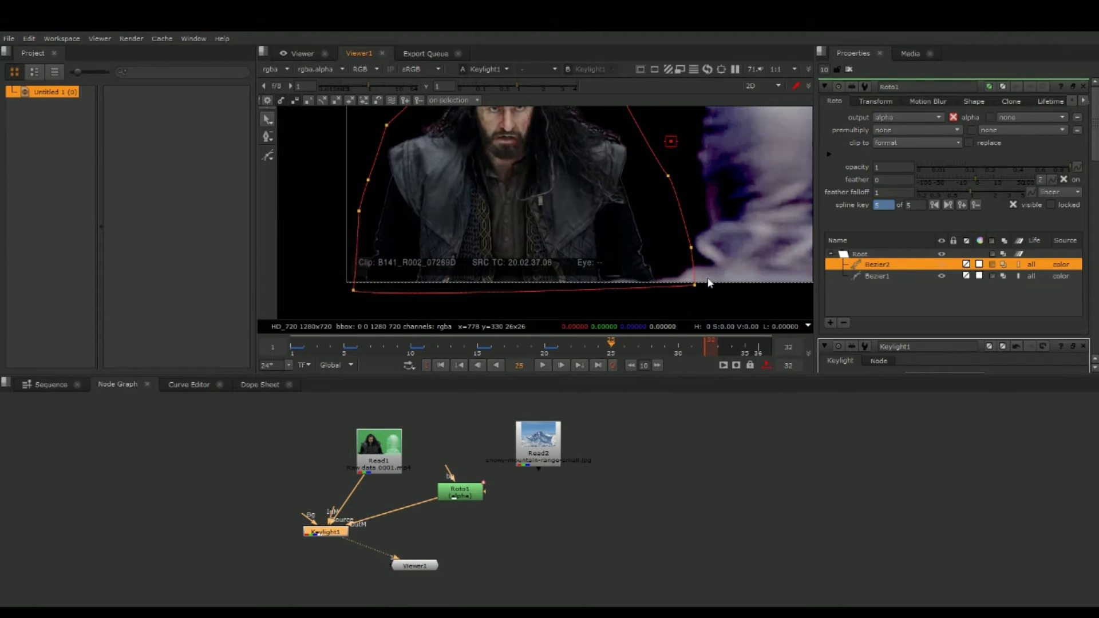
drag(695, 284, 681, 261)
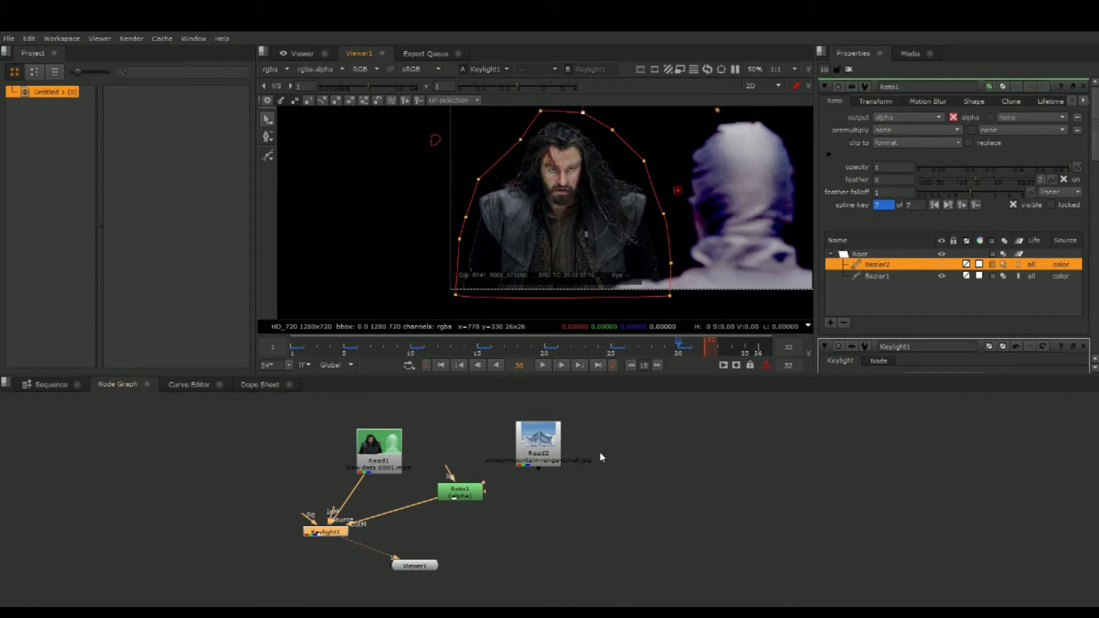
Set Keylight's OutM Component to Inverted Alpha, and close all open node properties
double_click(312, 532)
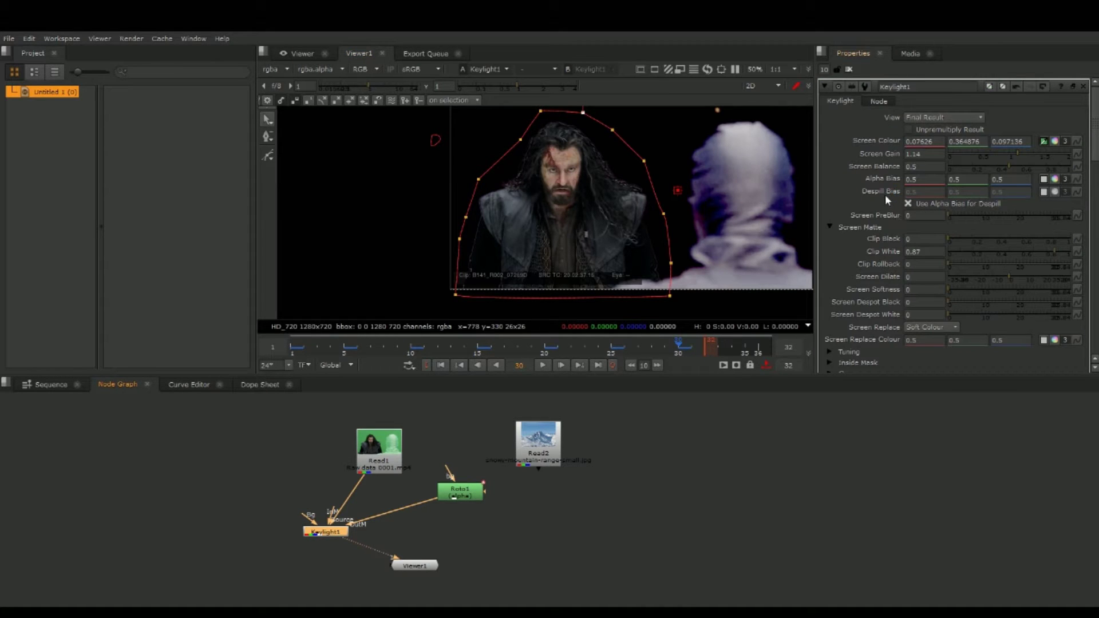
scroll(887, 196, down, 5)
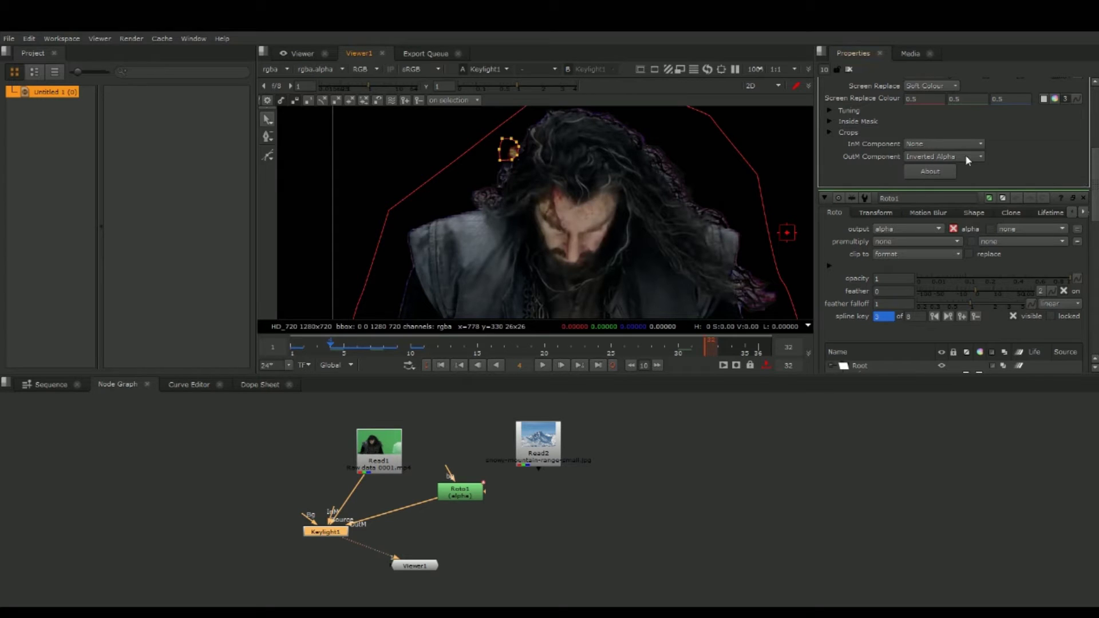
click(849, 70)
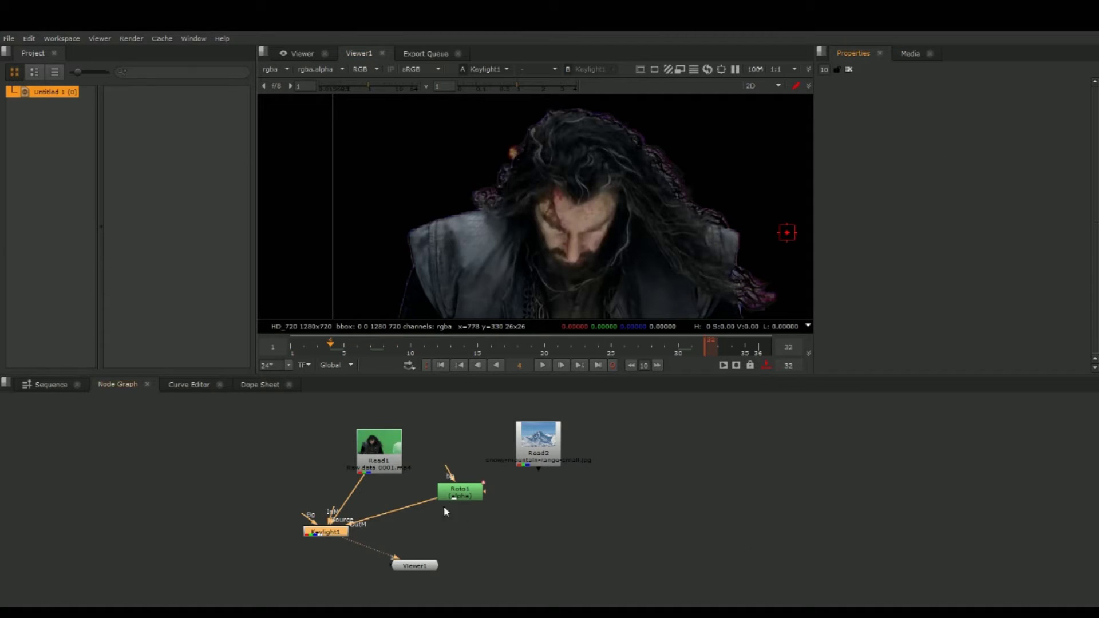
Add a Merge node in the free space of the node graph and connect its A input to Keylight
double_click(474, 496)
drag(399, 559, 331, 534)
drag(407, 564, 406, 587)
click(441, 542)
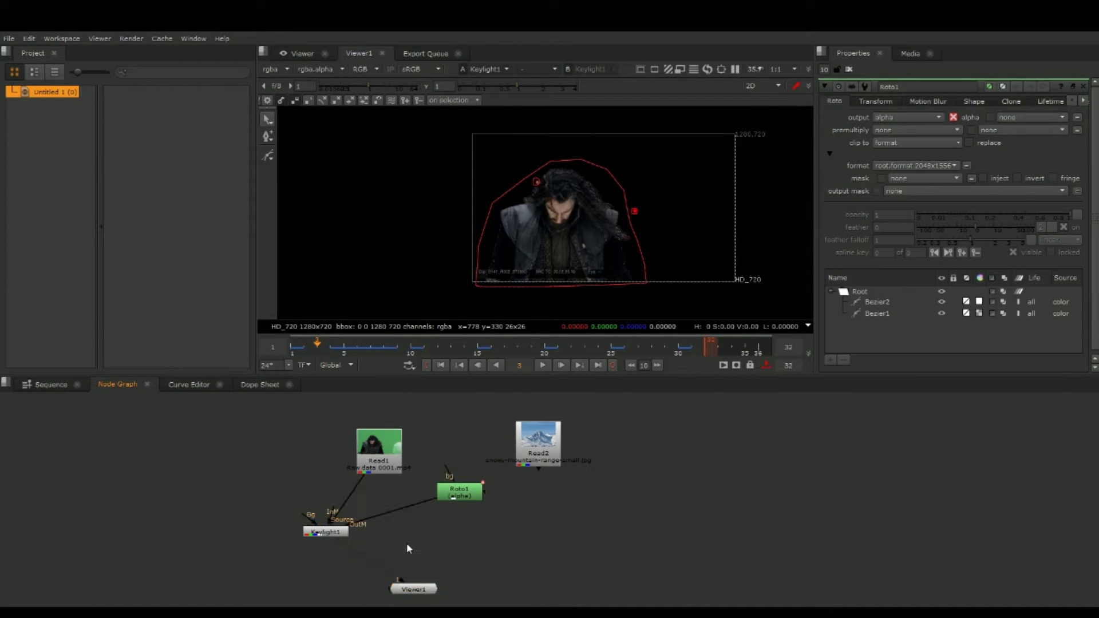
key(m)
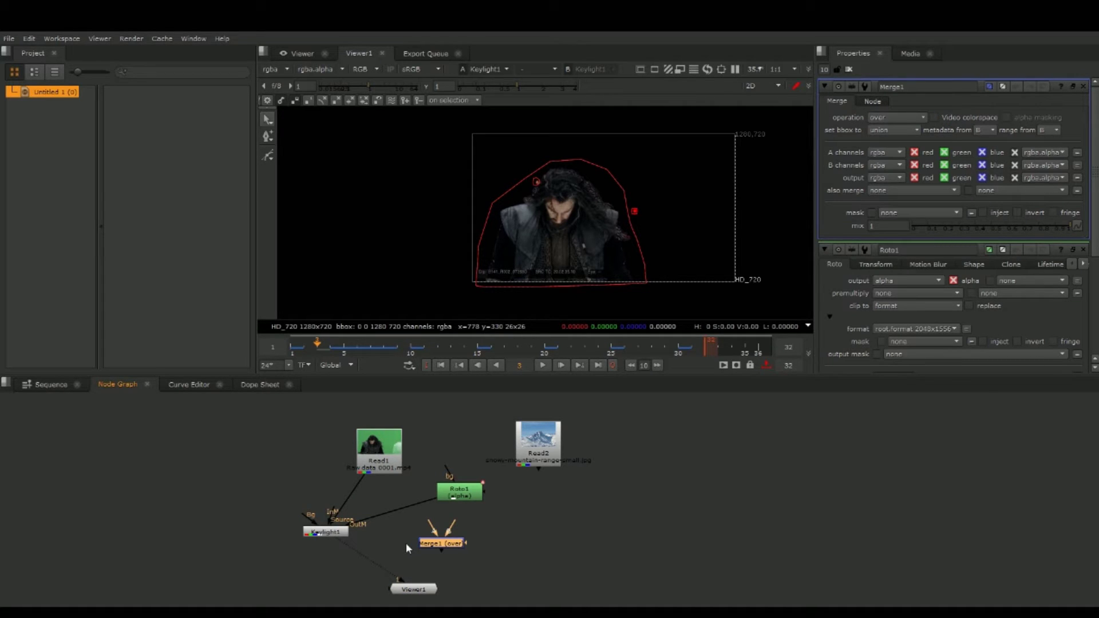
drag(443, 545, 313, 534)
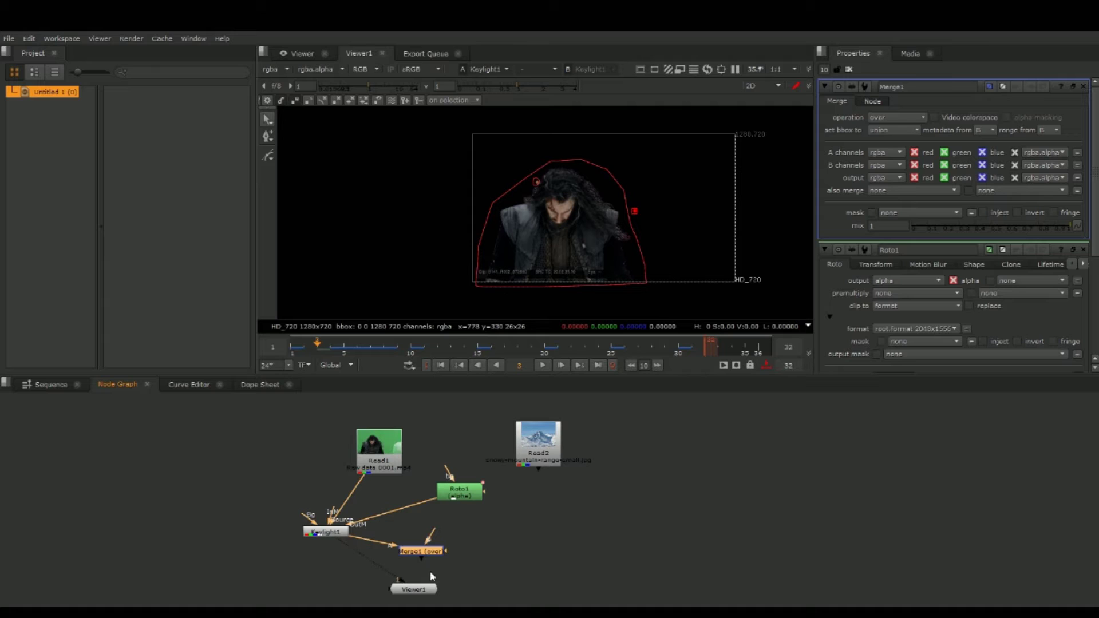
Connect the Merge's B input to the mountain image, view the Merge output, and rearrange the Roto and Viewer nodes around it
drag(420, 565, 415, 589)
drag(428, 544, 538, 459)
drag(459, 493, 417, 513)
drag(396, 588, 441, 556)
click(478, 568)
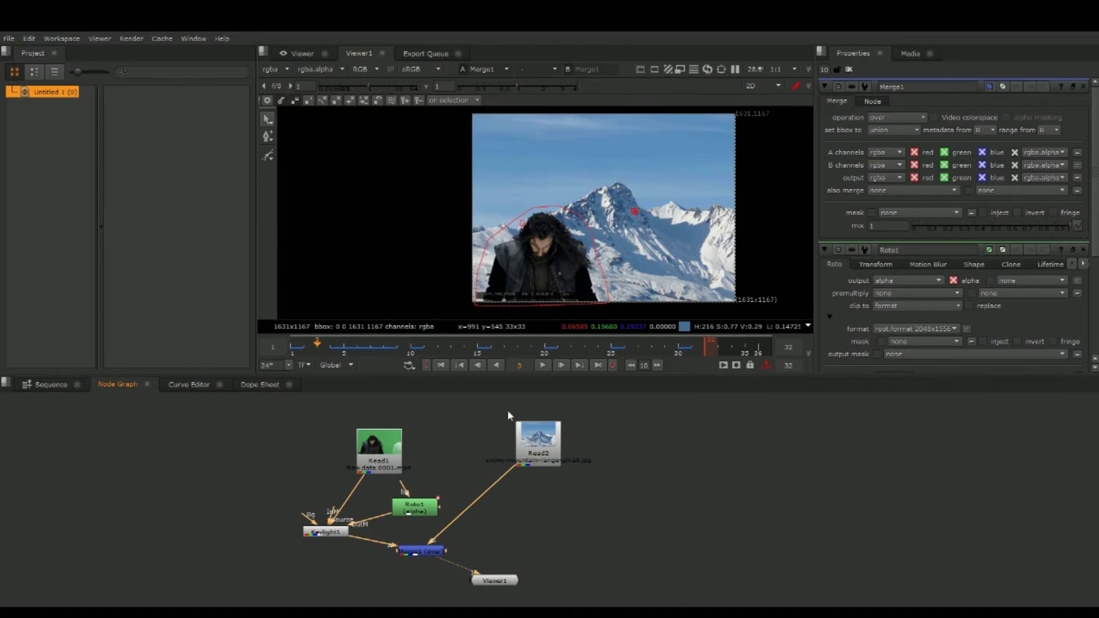
Check the composite around the actor and add a Reformat node after the mountain image
scroll(619, 231, up, 4)
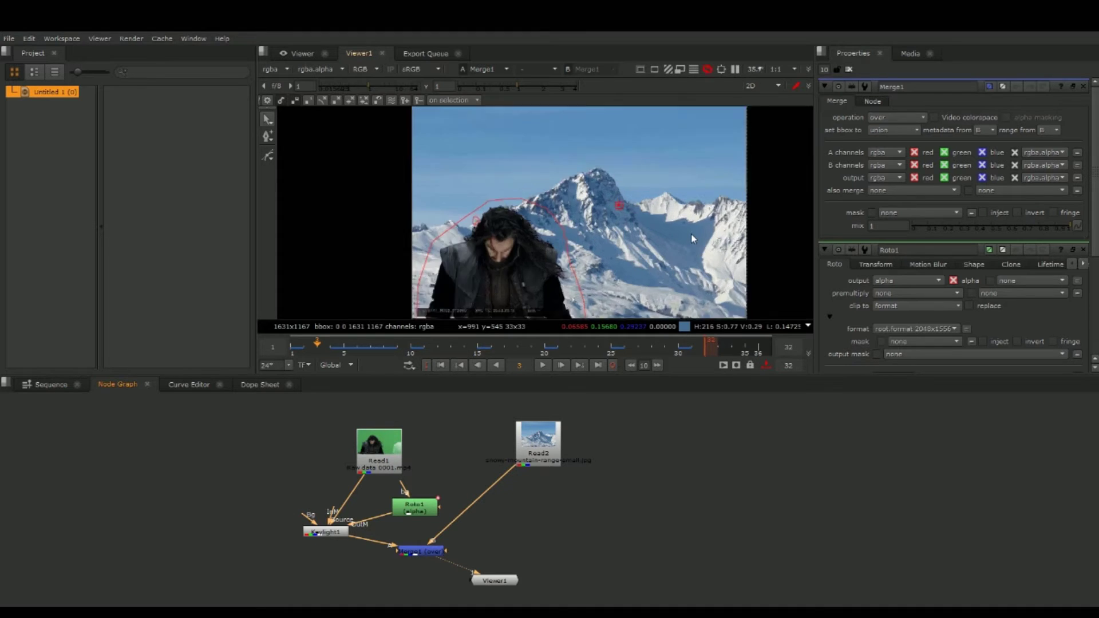
scroll(620, 232, up, 1)
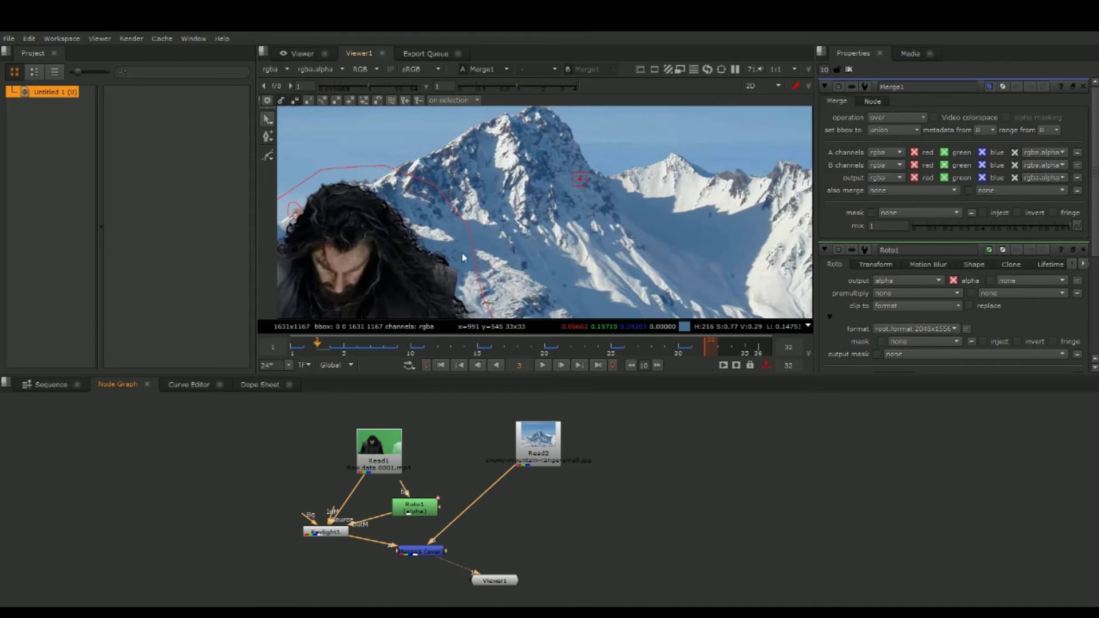
drag(396, 296, 591, 272)
scroll(593, 180, up, 2)
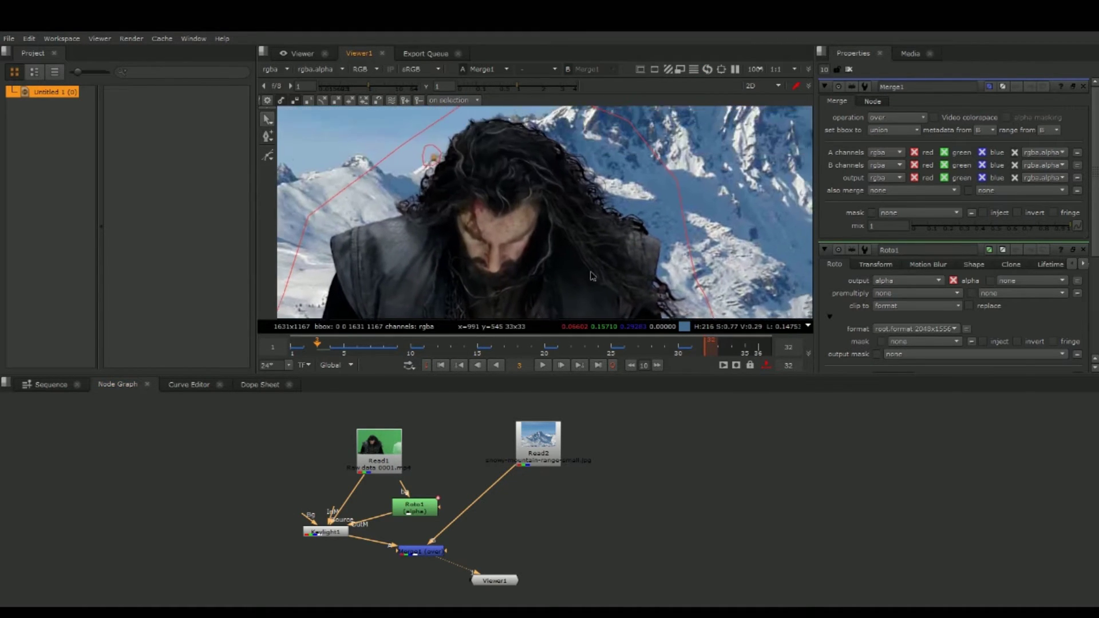
scroll(600, 203, down, 2)
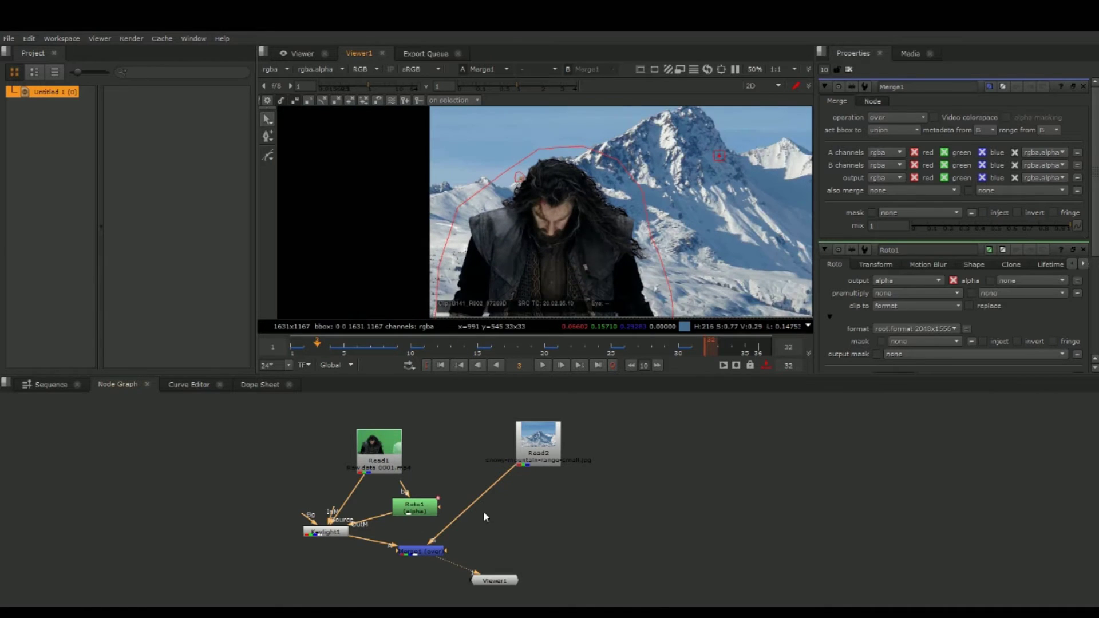
click(538, 438)
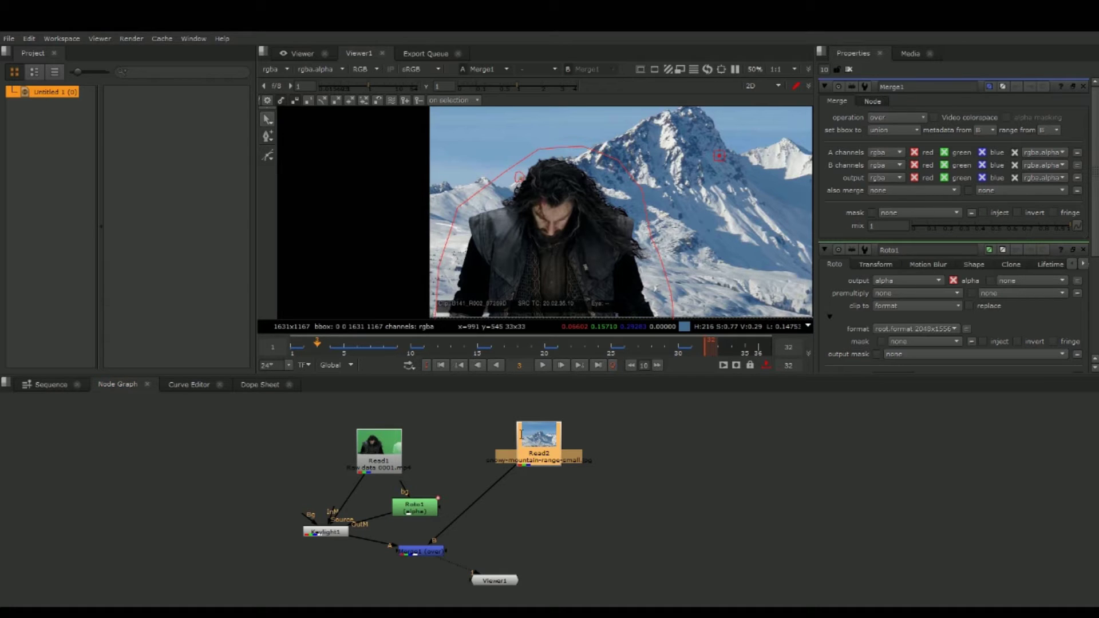
key(Tab)
text(reformat)
key(Return)
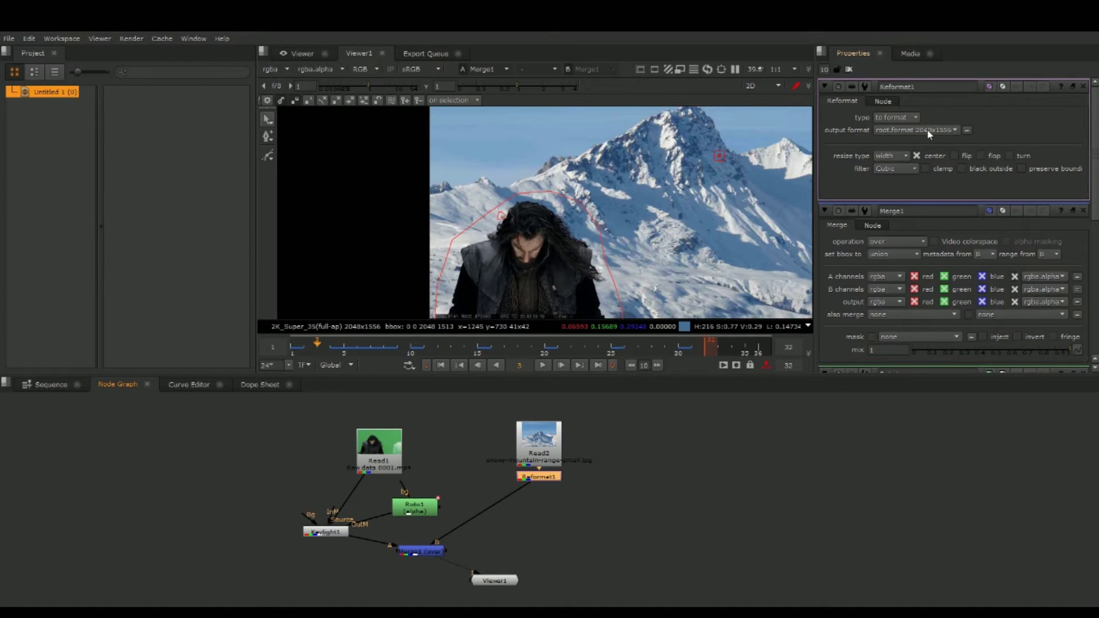
Set the Reformat's output format to HD_720 1280x720
click(928, 131)
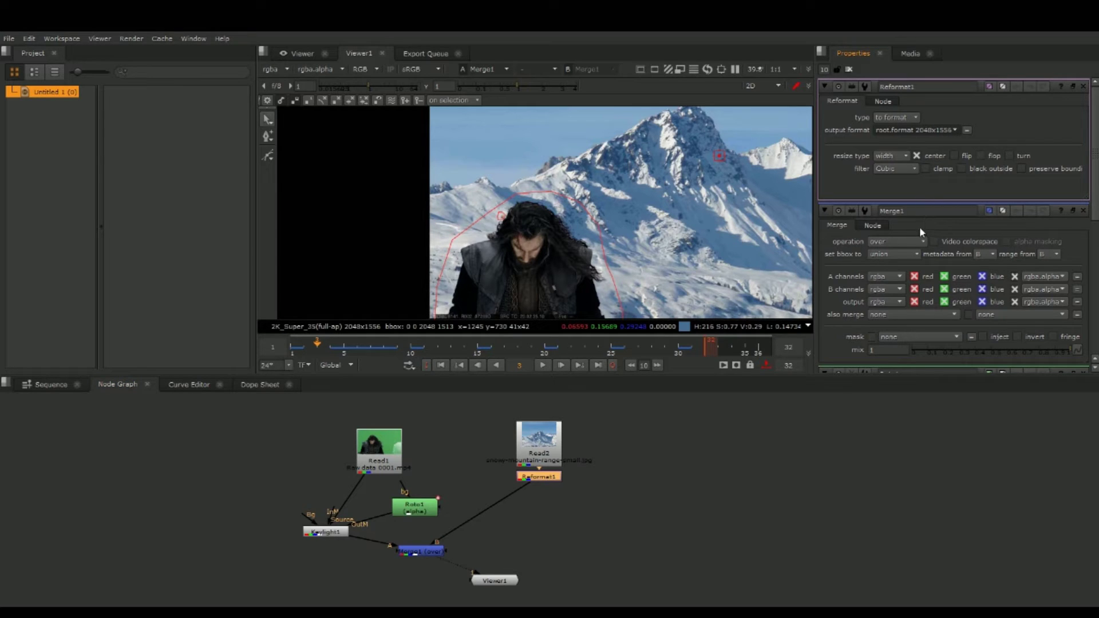
click(908, 212)
scroll(468, 120, down, 1)
drag(596, 129, 553, 213)
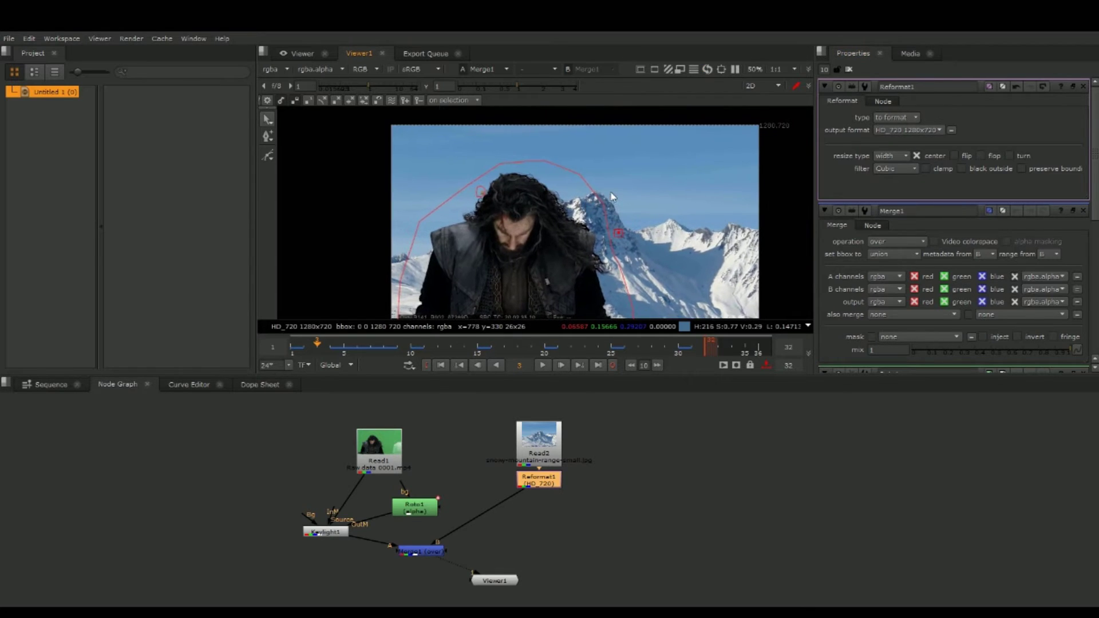
scroll(612, 196, down, 2)
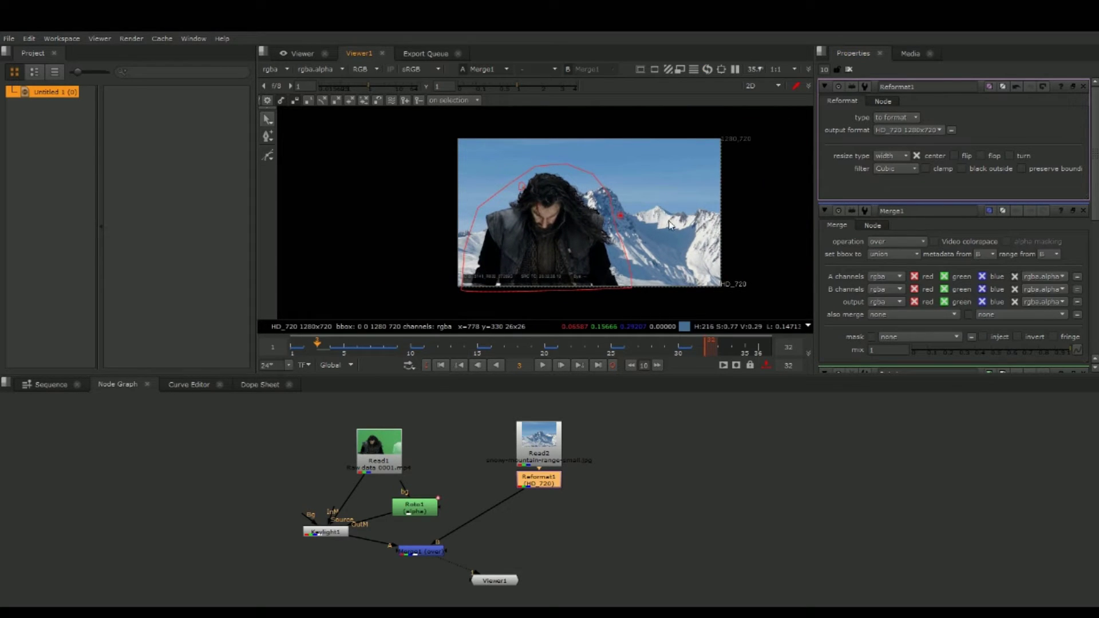
Close all open node properties and space the Keylight and Merge nodes farther apart in the node graph
click(849, 69)
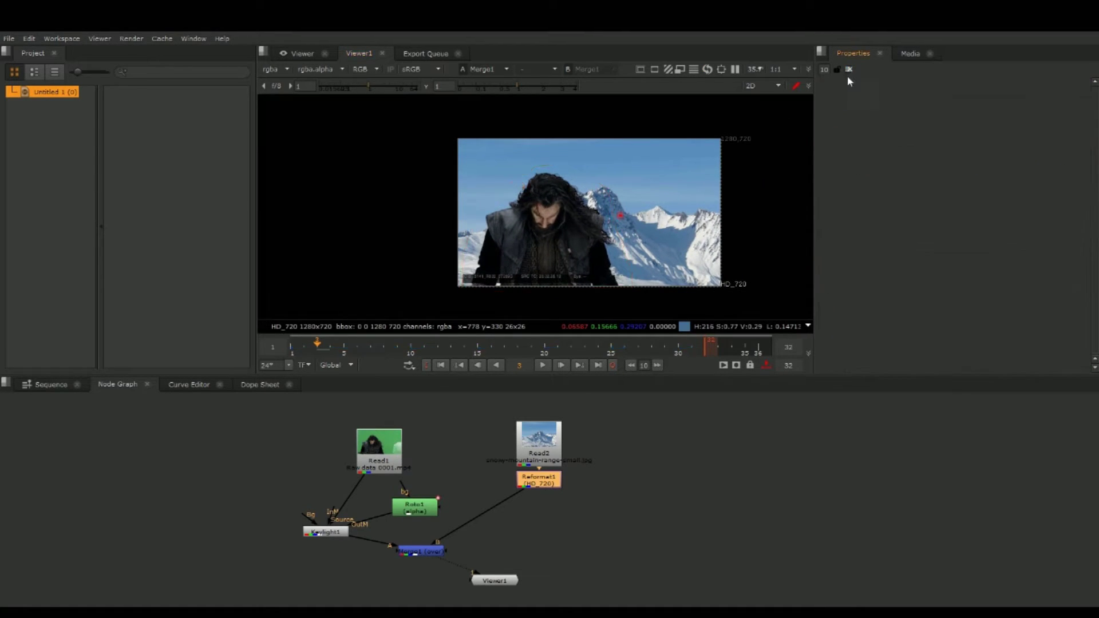
scroll(630, 201, up, 2)
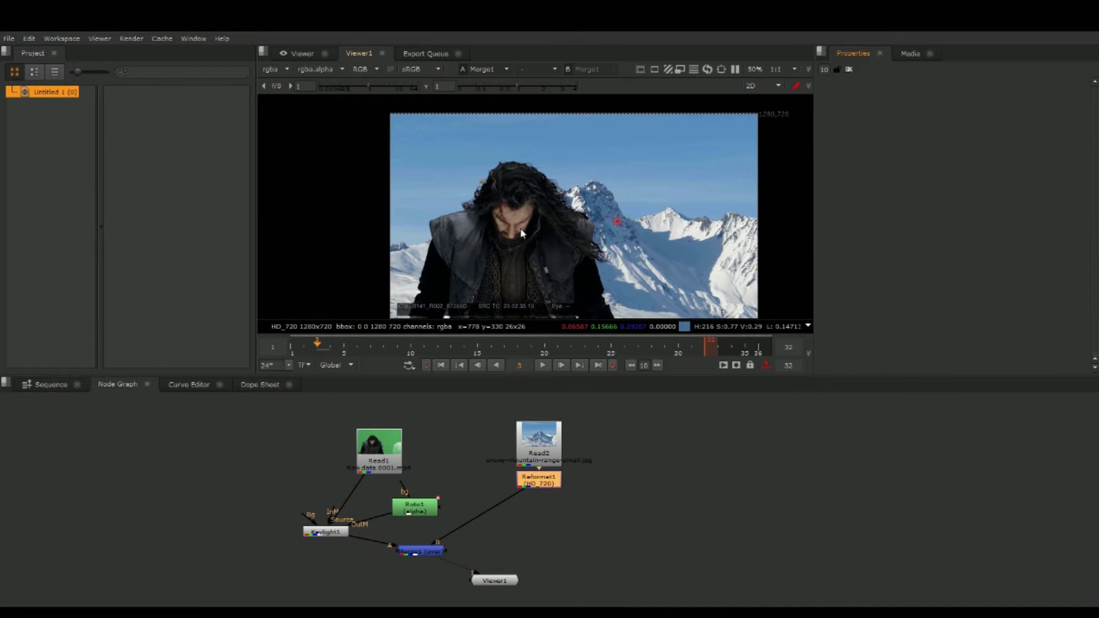
click(322, 533)
drag(323, 533, 307, 533)
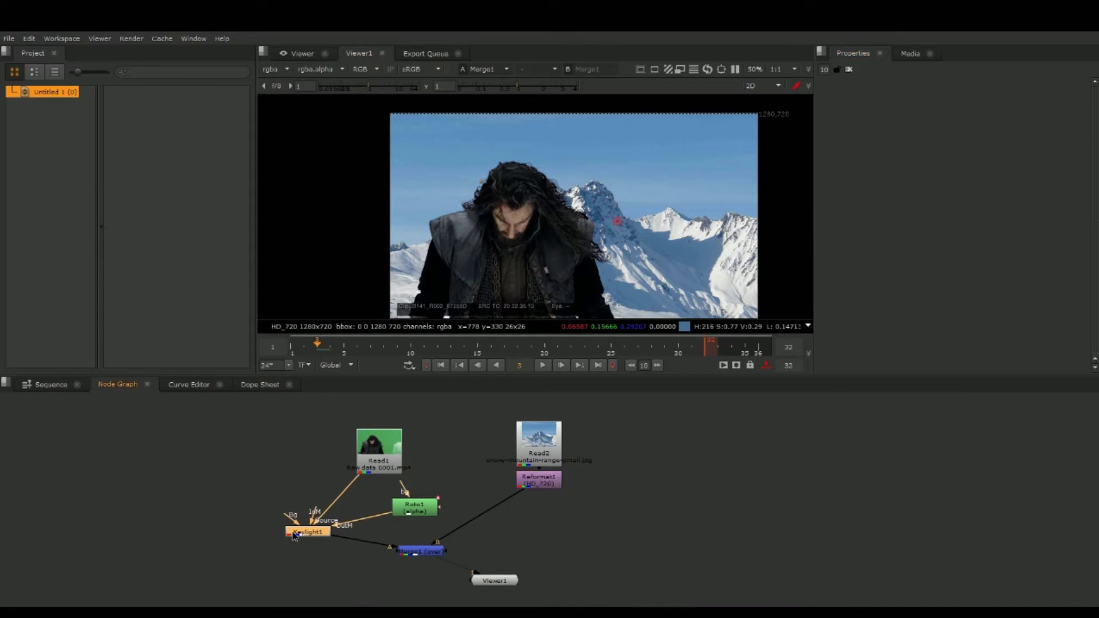
drag(418, 551, 496, 617)
drag(462, 541, 477, 573)
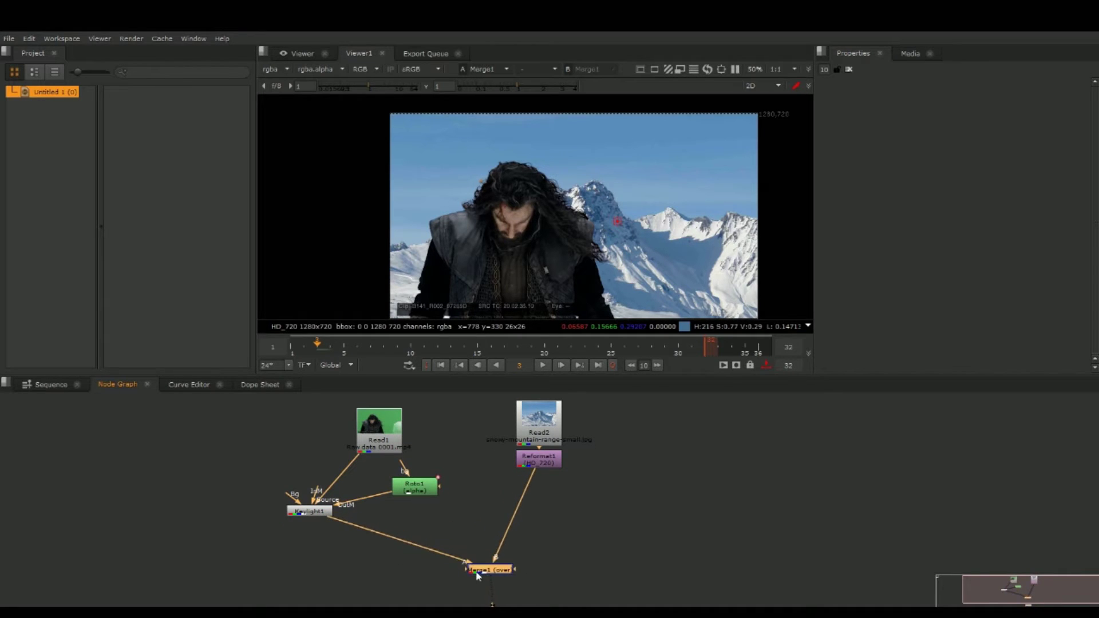
Add a ColorCorrect after Keylight and cool its master gamma, with red at 0.793813 and green at 0.966571
click(302, 513)
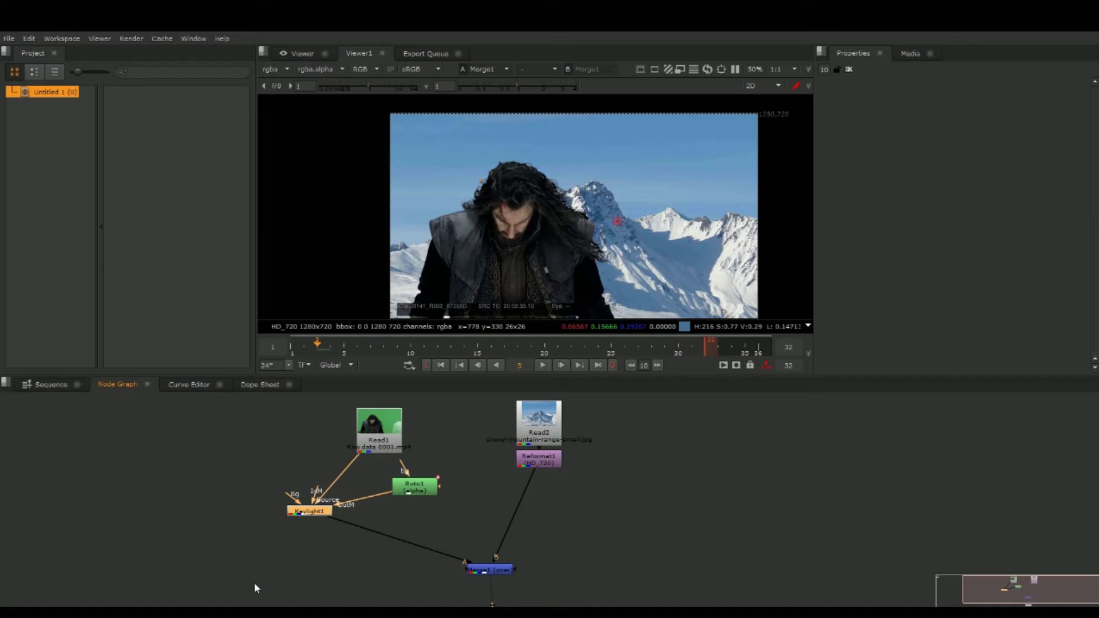
key(c)
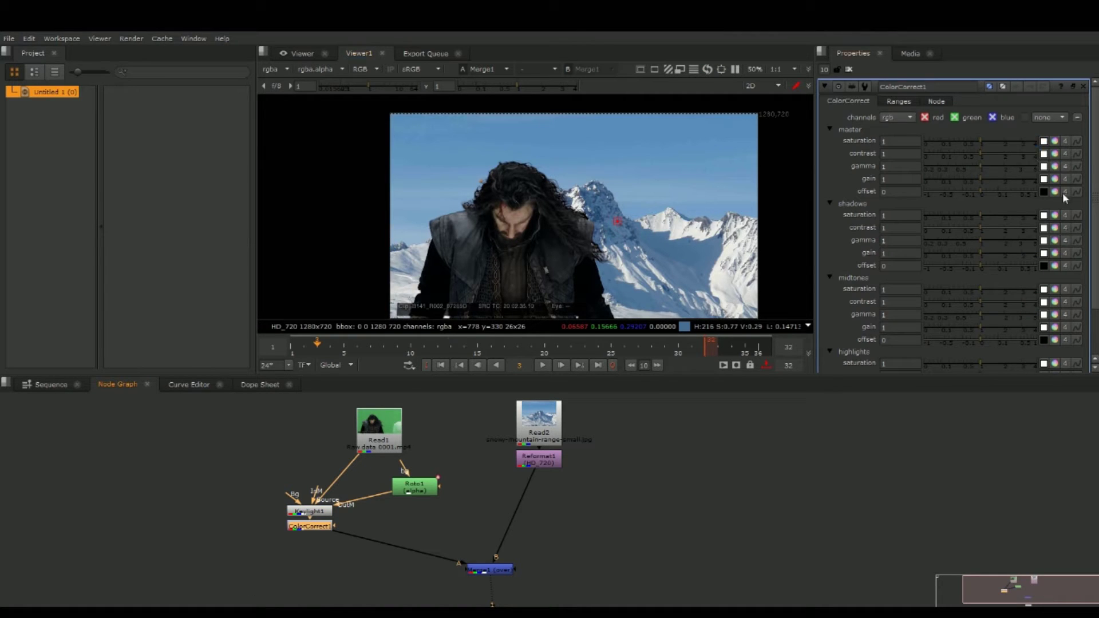
click(1054, 166)
drag(850, 199, 833, 215)
scroll(497, 238, up, 4)
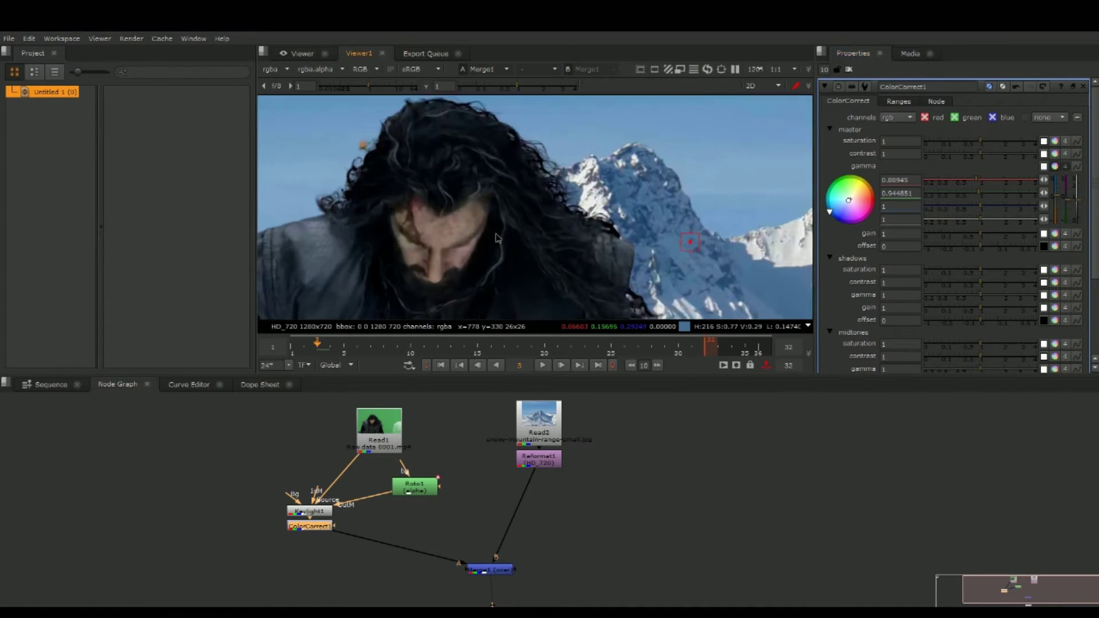
scroll(553, 276, down, 4)
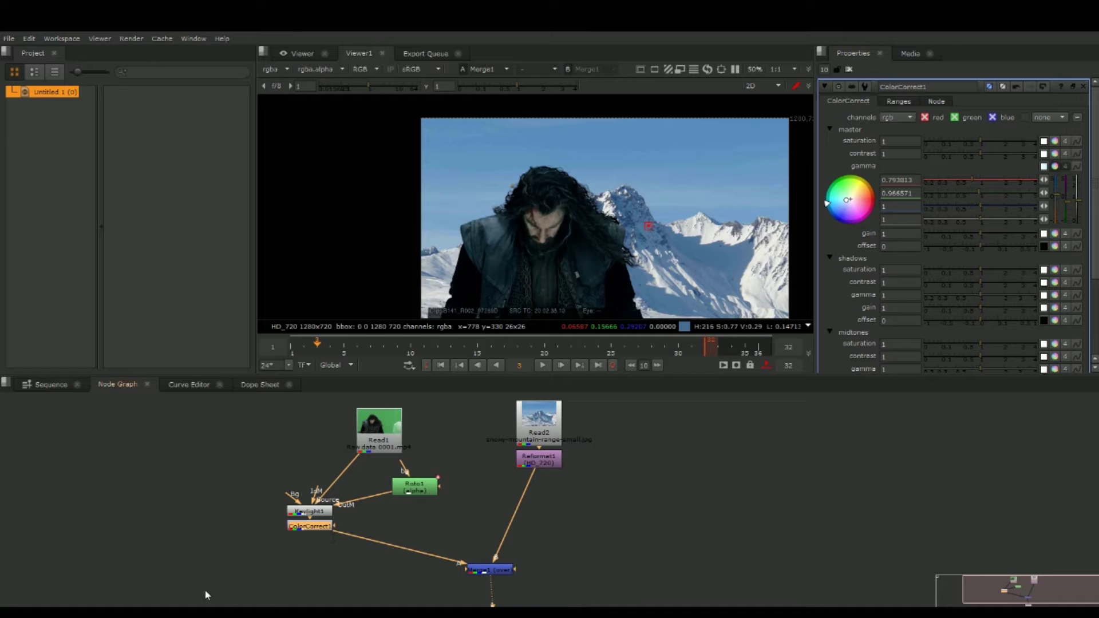
Add a LightWrap after the ColorCorrect with Intensity 88.5 and connect its B input to the mountain's Reformat
key(Tab)
text(LightWrap)
key(Return)
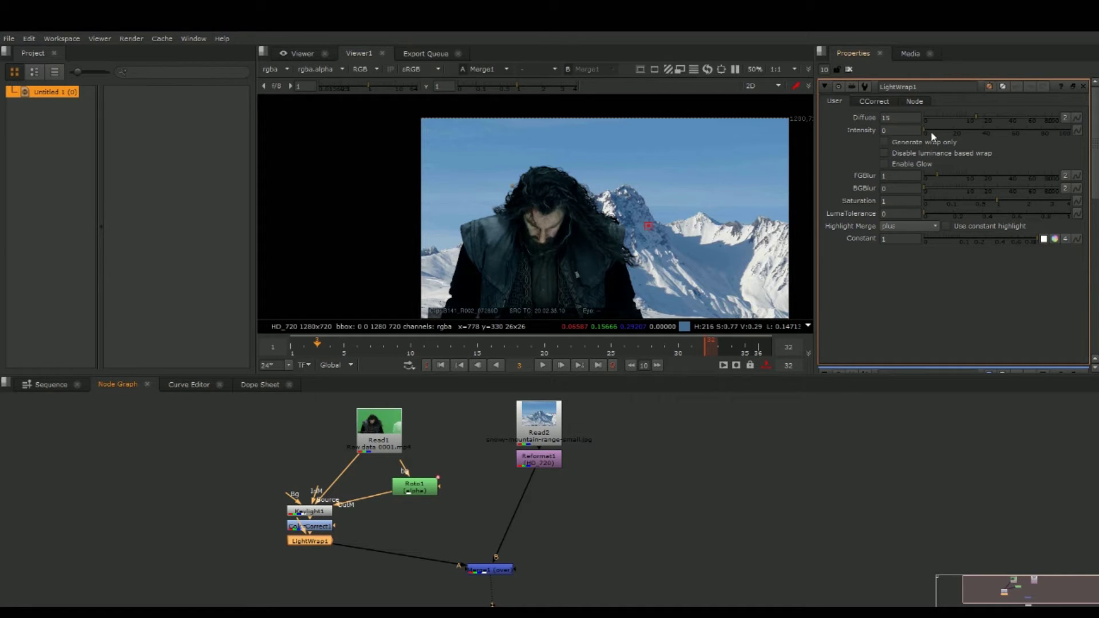
drag(927, 133, 980, 132)
scroll(544, 178, up, 6)
drag(982, 131, 1053, 131)
drag(307, 549, 542, 467)
click(232, 555)
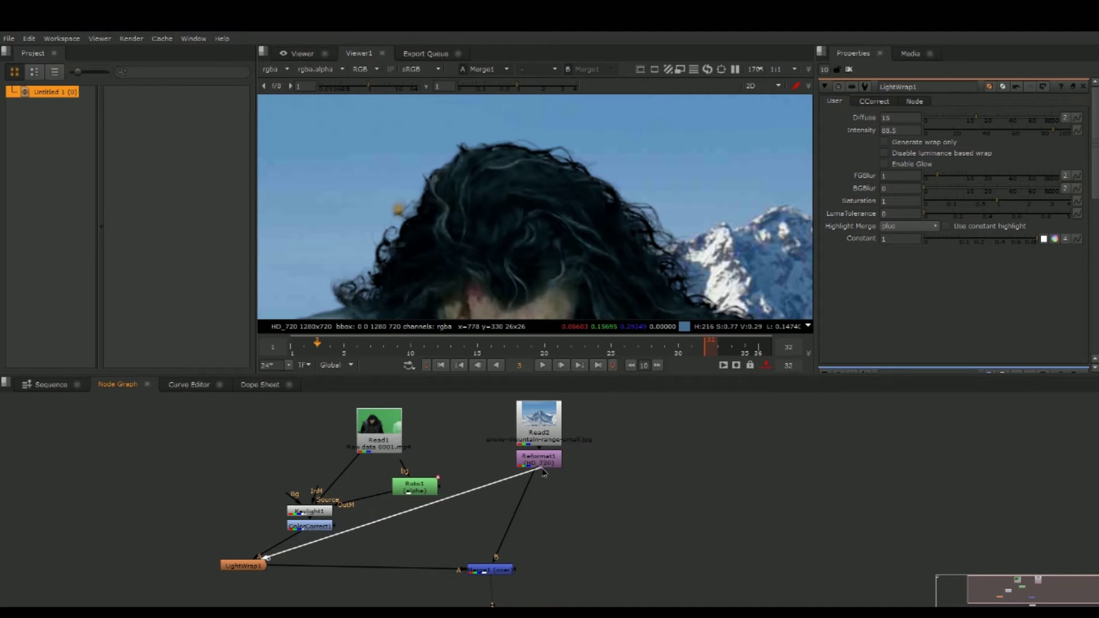
Examine the light wrap along the edges of the actor's hair, shoulder and arm
scroll(593, 211, down, 3)
scroll(593, 211, up, 5)
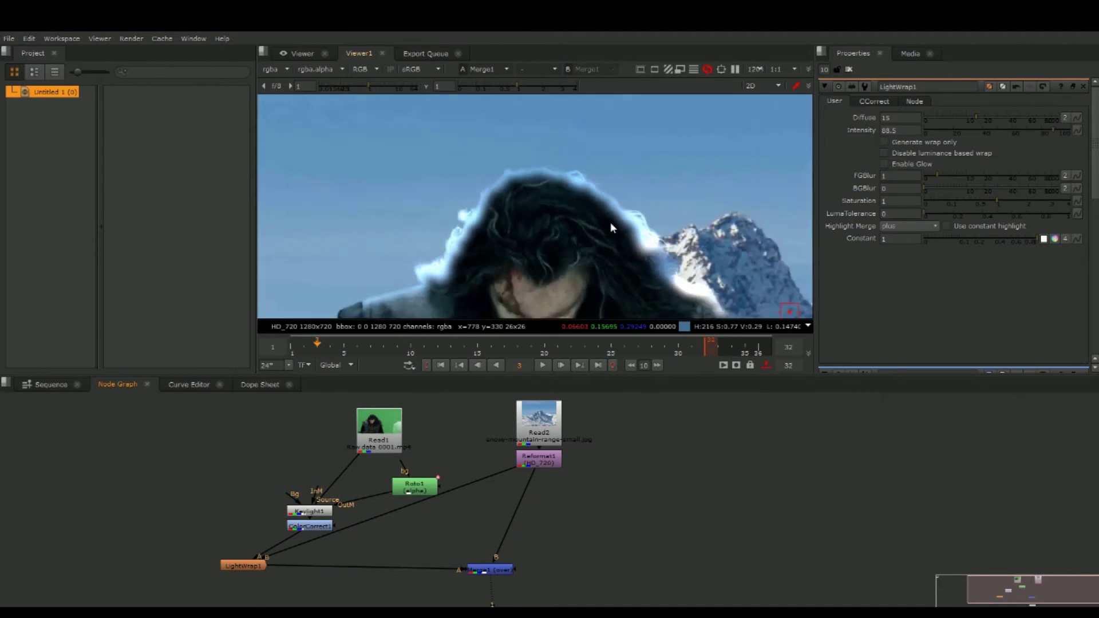
drag(415, 287, 606, 293)
drag(315, 283, 561, 269)
drag(495, 224, 556, 167)
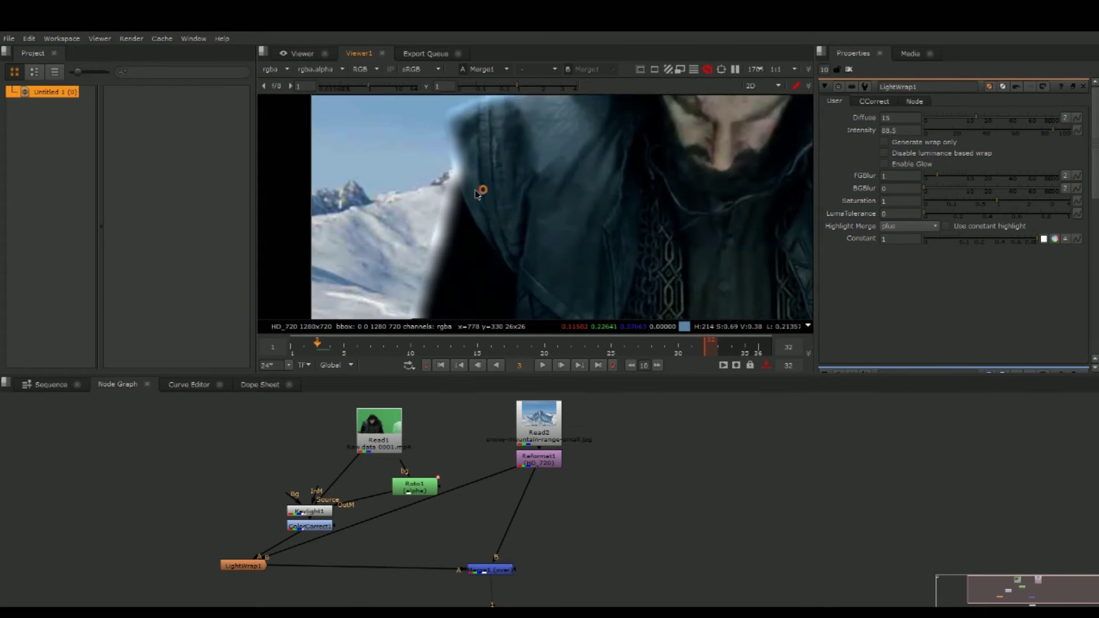
drag(481, 189, 561, 60)
drag(578, 167, 594, 304)
drag(698, 183, 579, 227)
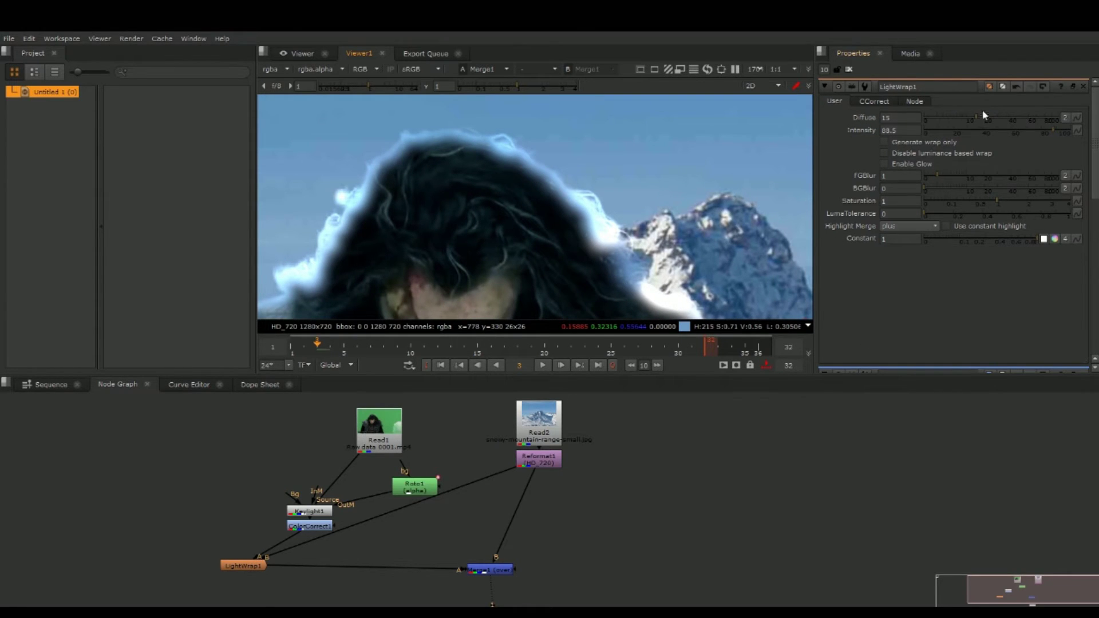
Set the LightWrap's Diffuse to 42 and its Intensity to 4
drag(976, 115, 931, 139)
drag(420, 306, 597, 122)
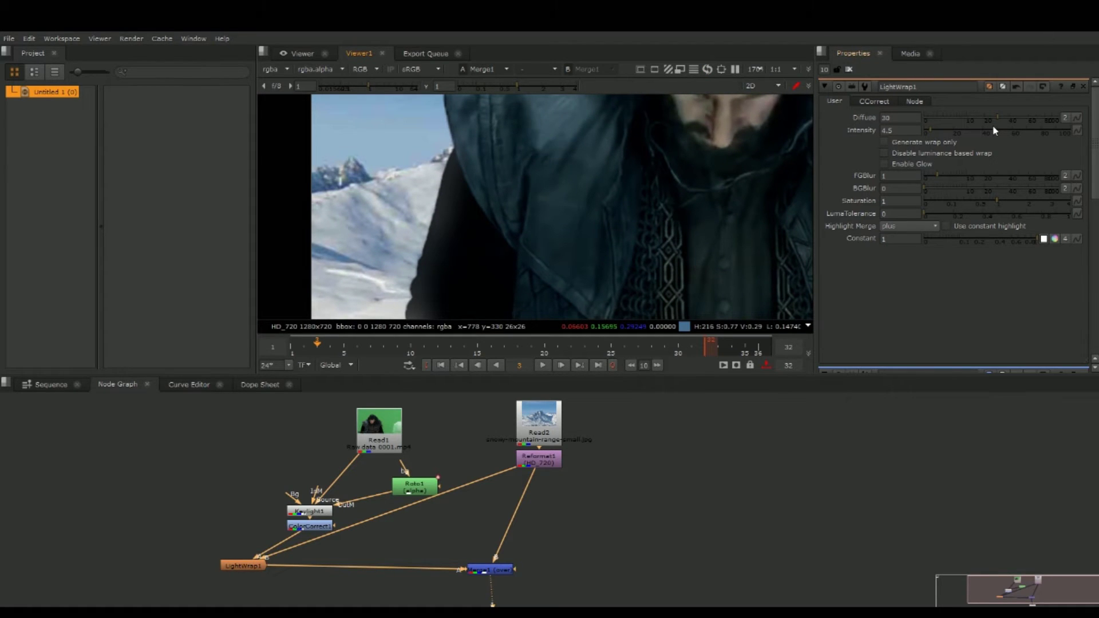
drag(930, 133, 928, 132)
drag(997, 119, 1012, 118)
drag(723, 141, 649, 226)
scroll(627, 226, down, 5)
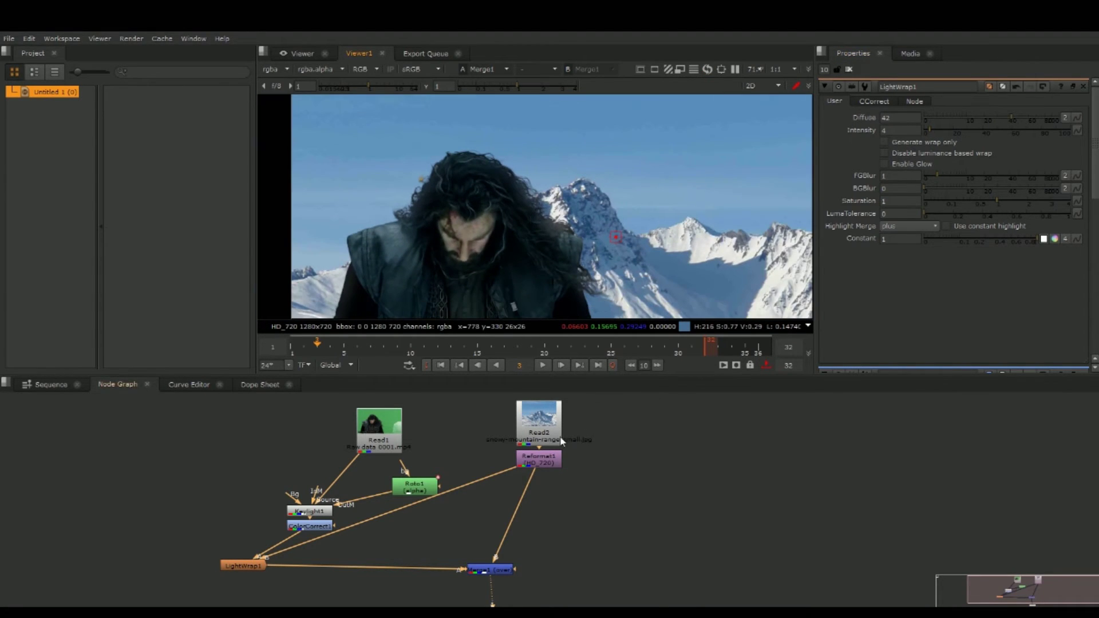
Move the mountain image and its Reformat up, insert a Blur after the Reformat, and set the blur size to 8
drag(560, 437, 560, 409)
drag(543, 466, 544, 442)
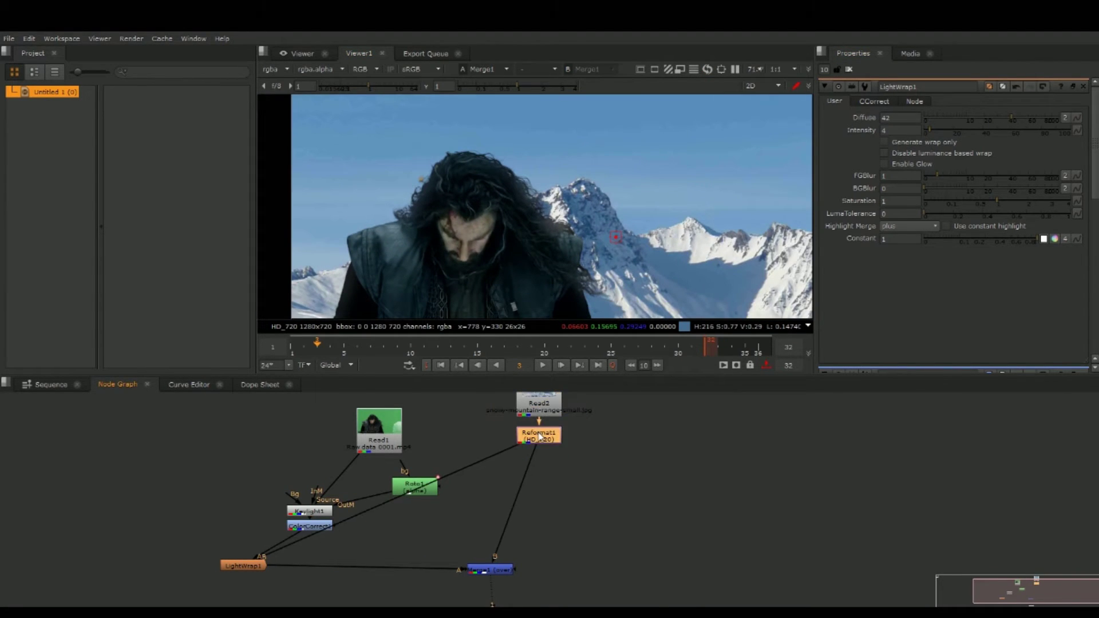
key(b)
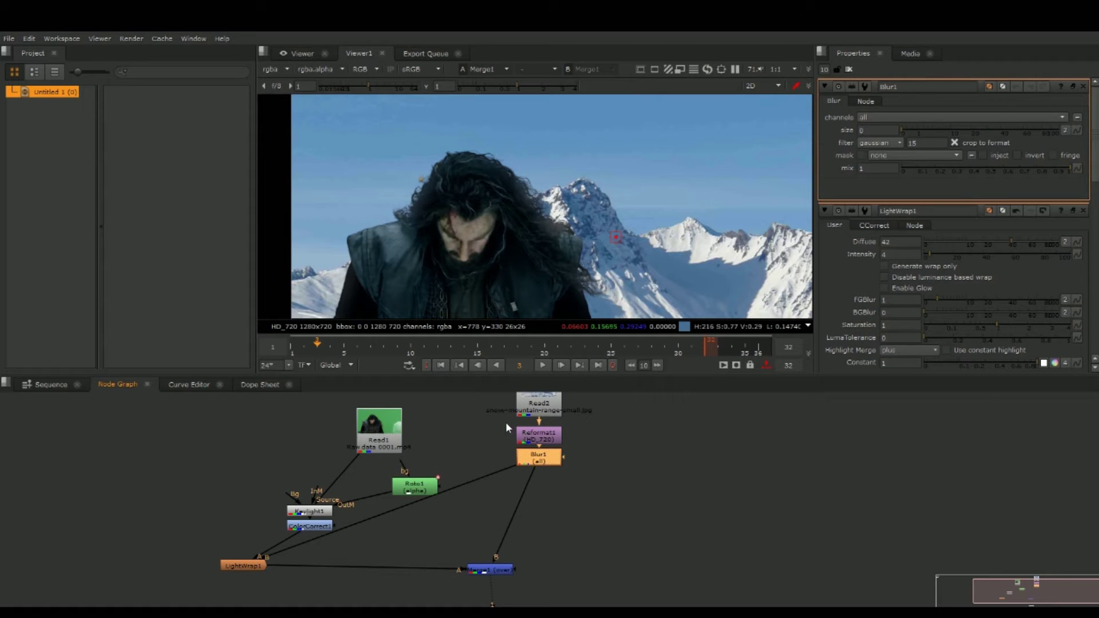
scroll(336, 199, up, 3)
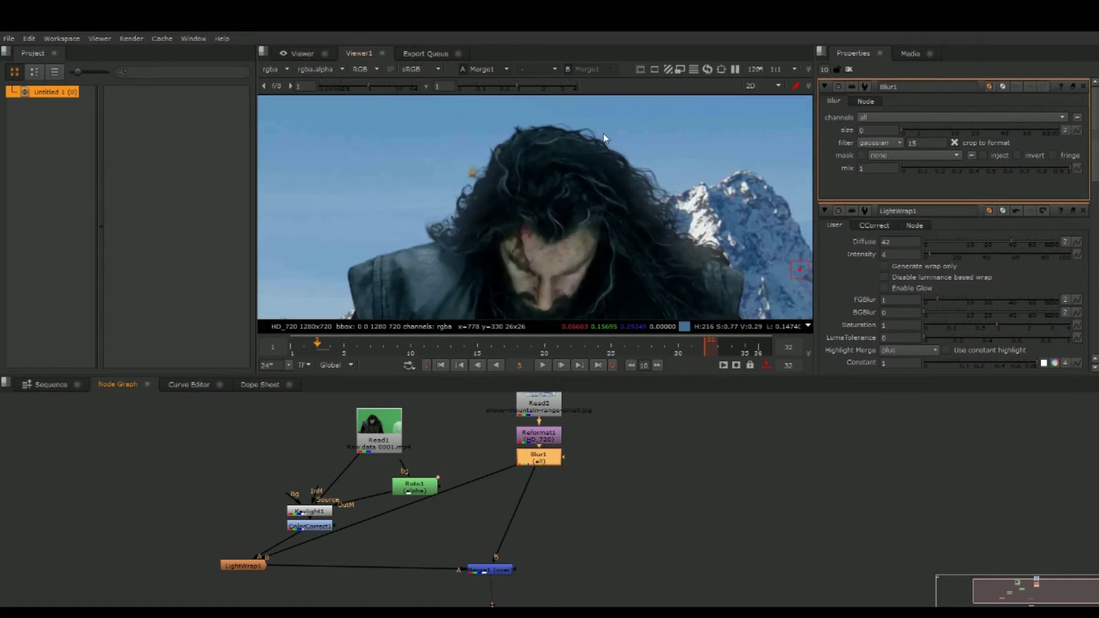
drag(931, 129, 946, 130)
scroll(645, 190, down, 6)
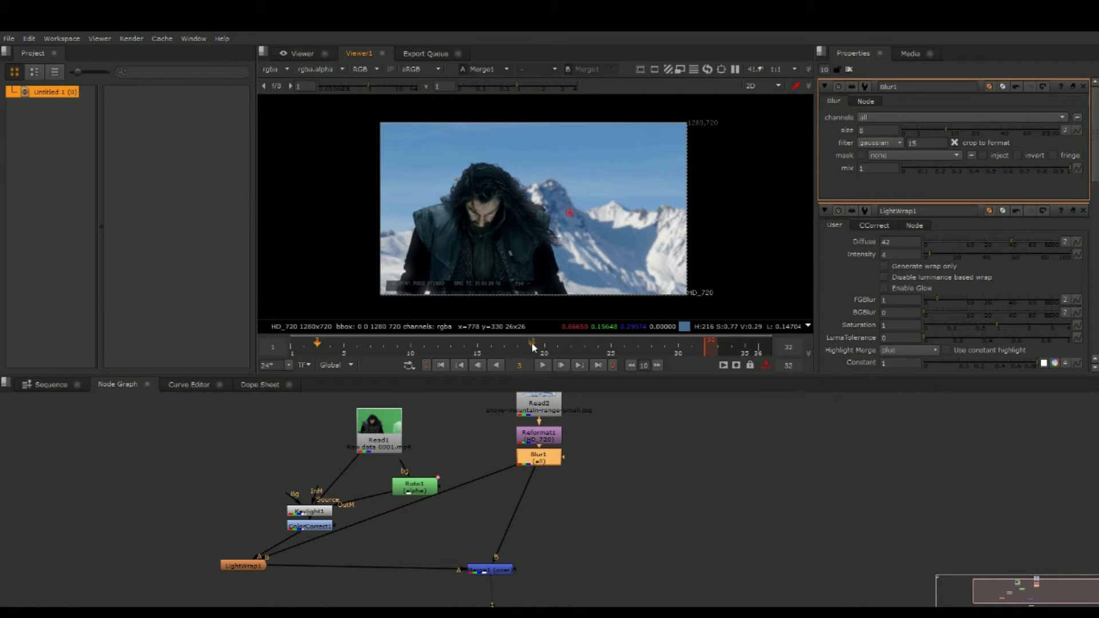
Scrub through the composite to compare the actor's footage with the static mountain background
click(415, 347)
click(478, 347)
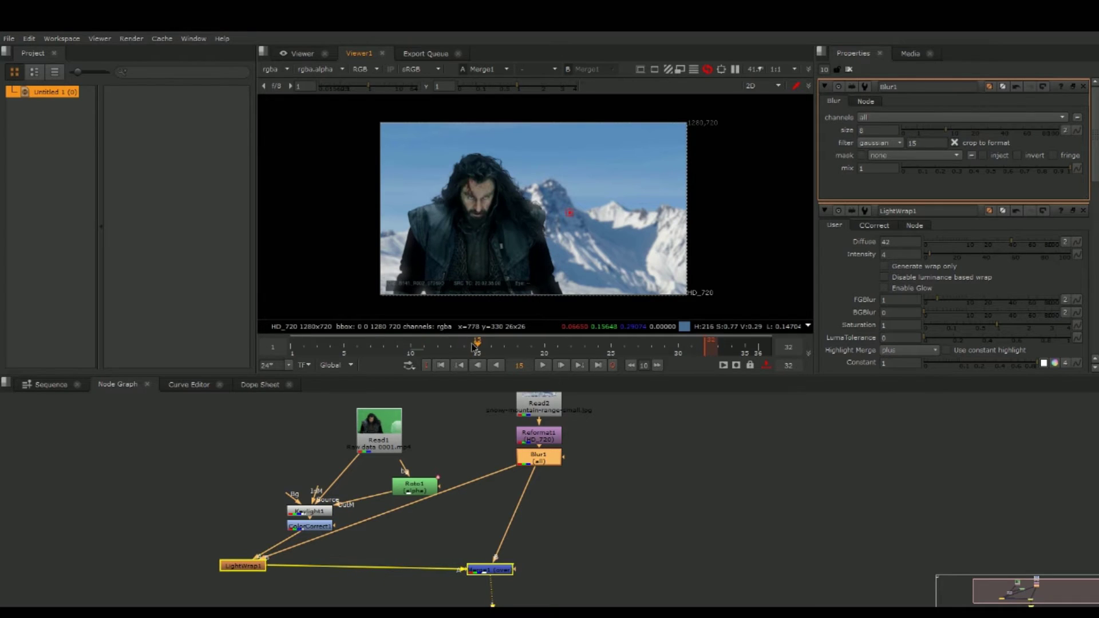
click(317, 348)
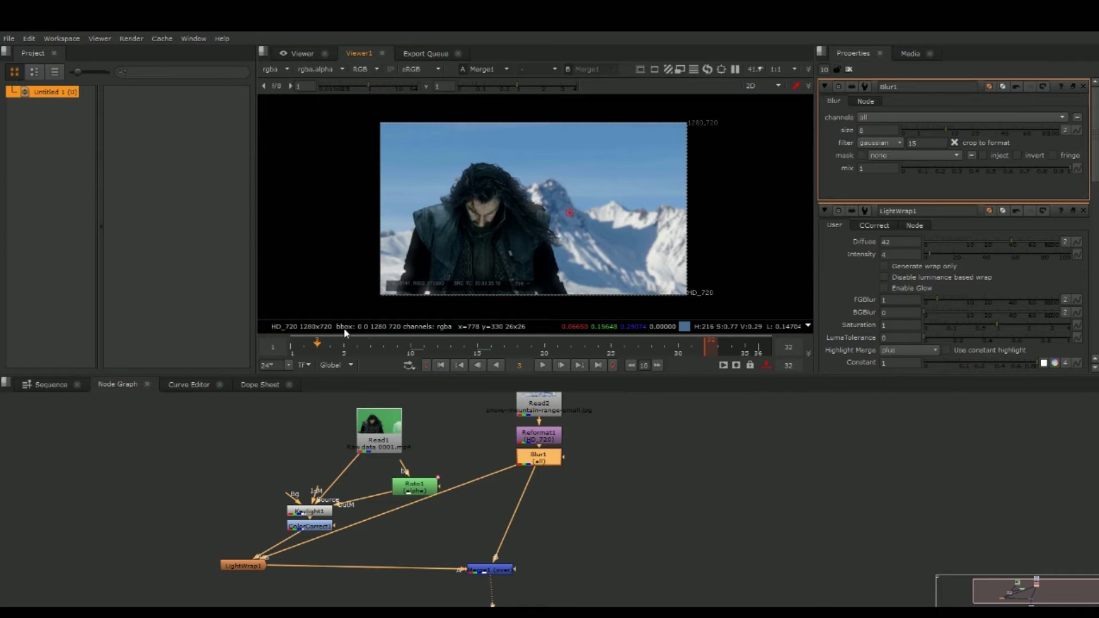
Connect the viewer's second input to the raw green-screen footage and display it
drag(371, 438, 363, 418)
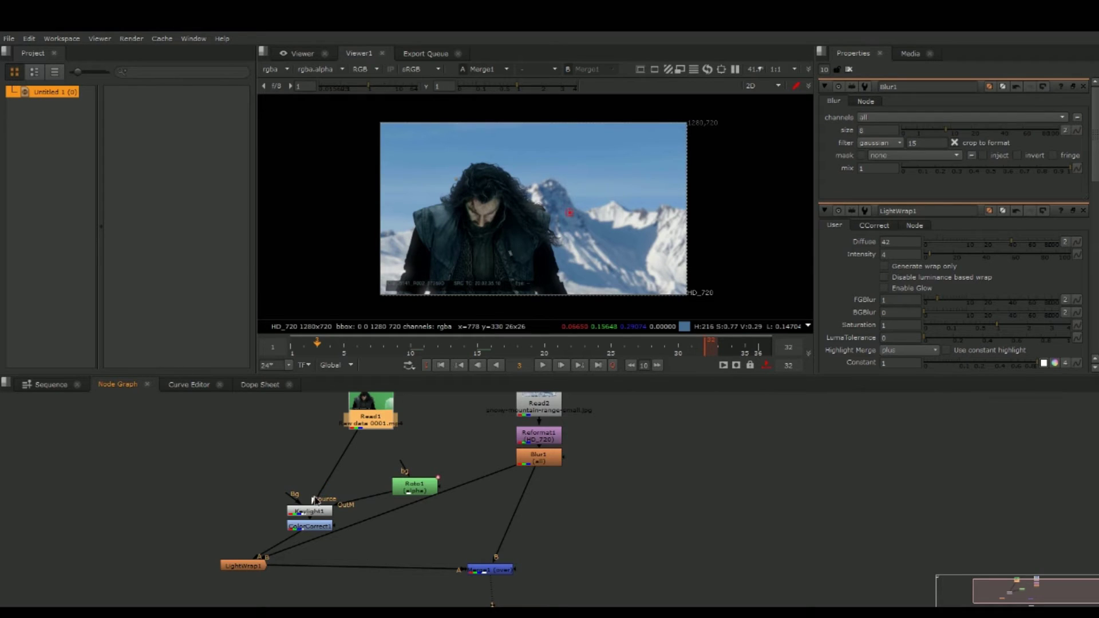
drag(608, 519, 619, 462)
drag(481, 575, 387, 425)
key(2)
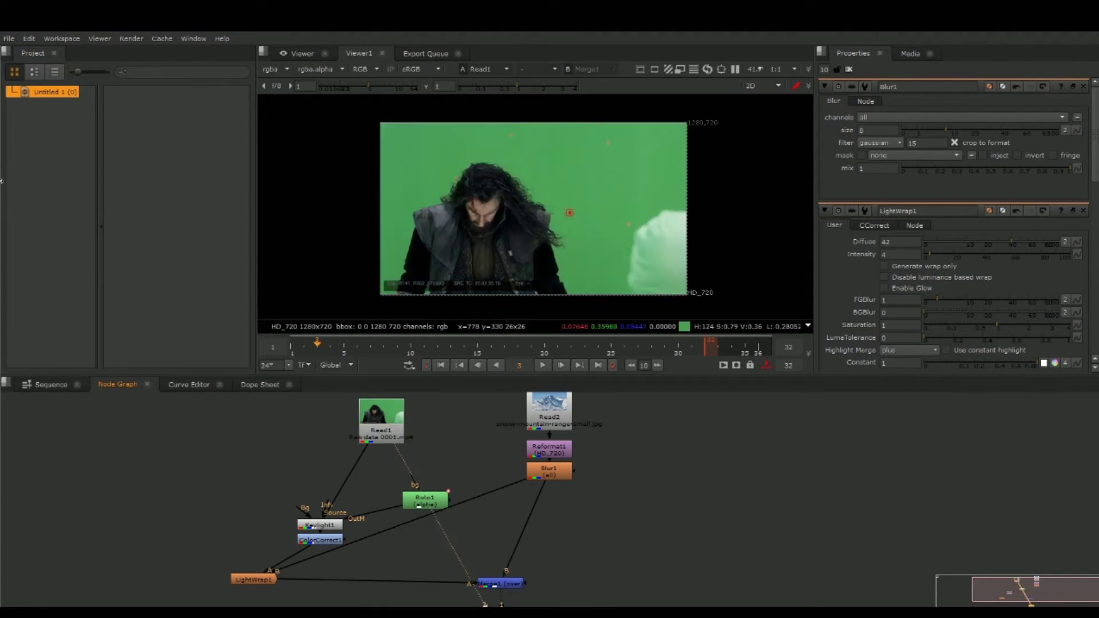
scroll(610, 205, up, 2)
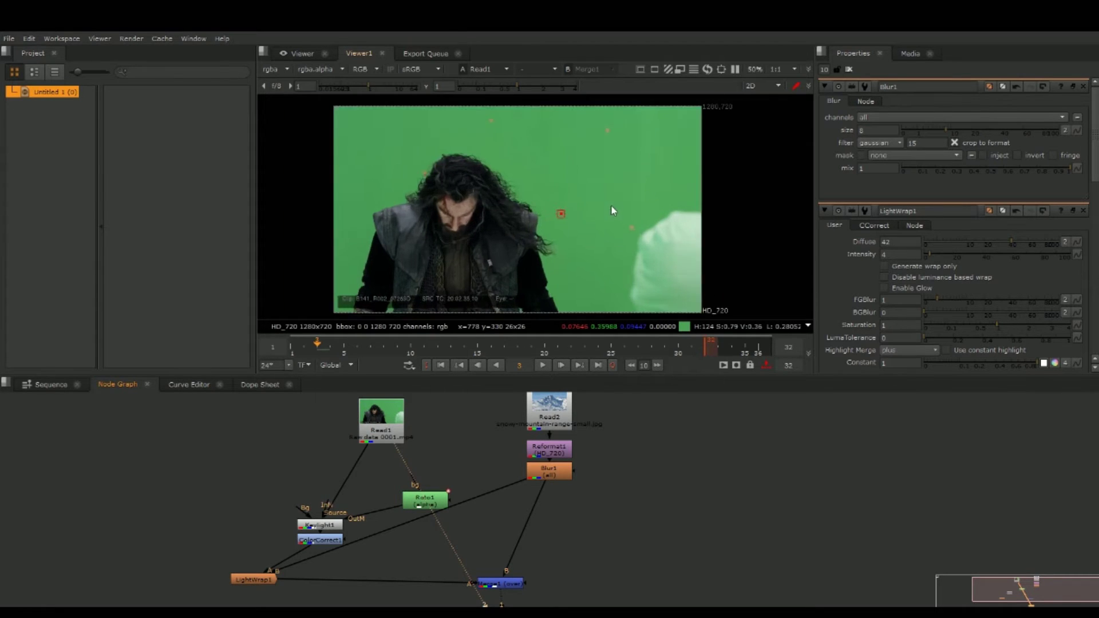
Add a Tracker node and connect it below the raw green-screen footage
drag(400, 419, 388, 398)
click(424, 413)
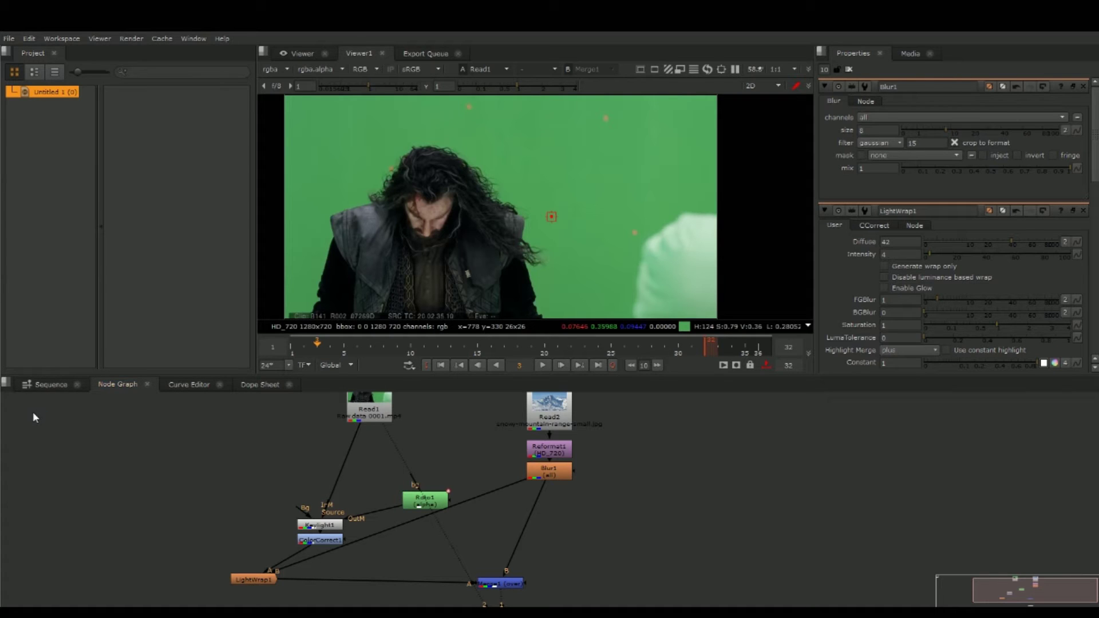
key(Tab)
text(tracker)
key(Return)
drag(421, 424, 394, 456)
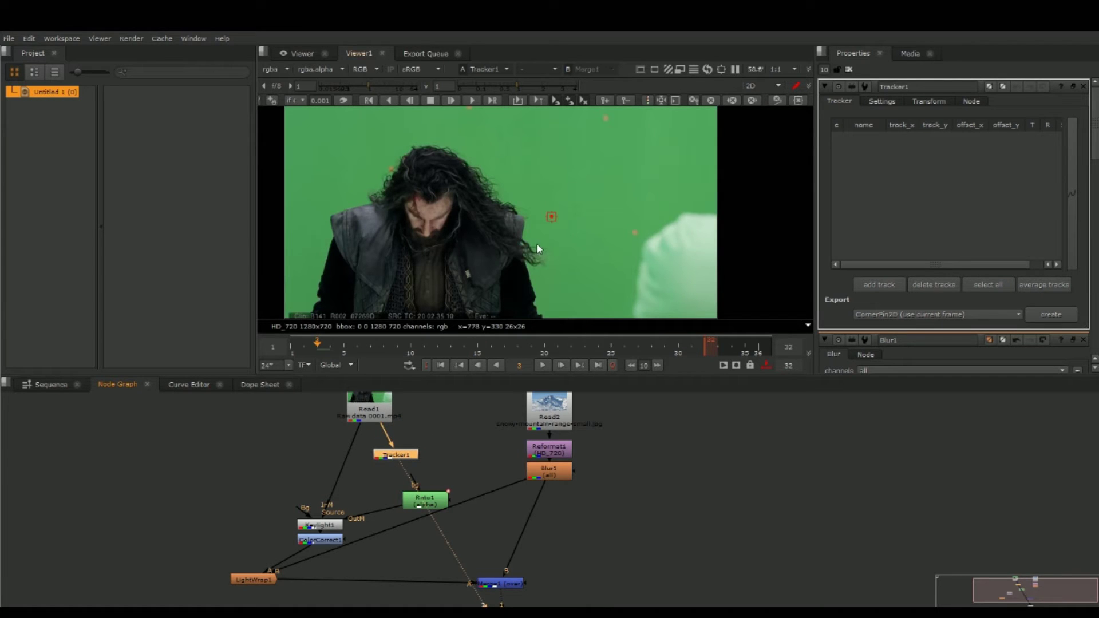
Go to the start of the clip and add a first track to the Tracker
scroll(530, 167, up, 4)
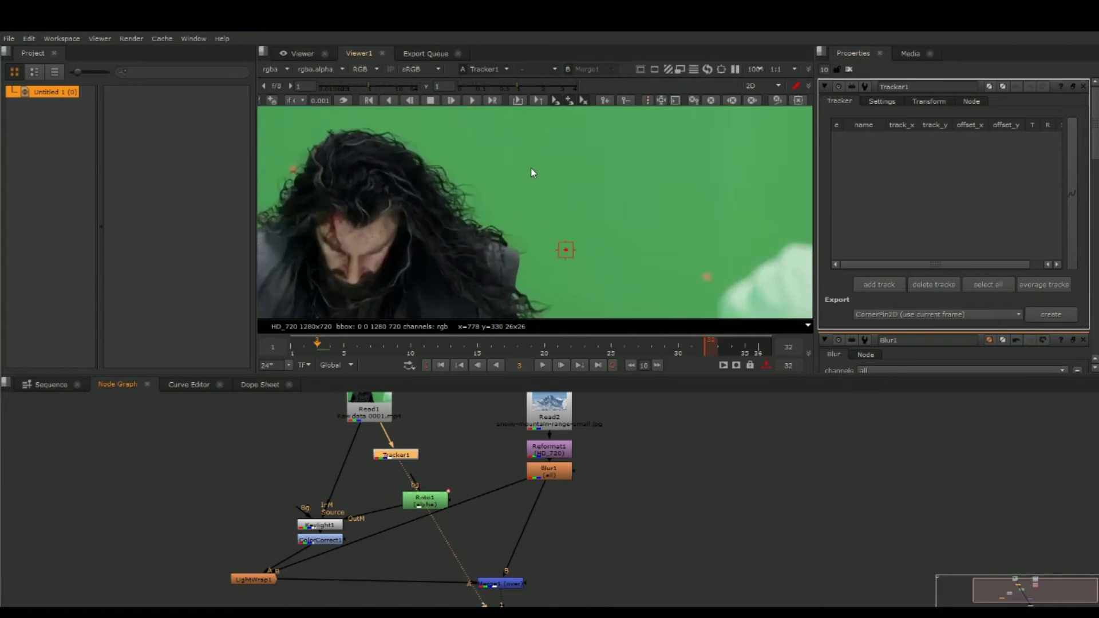
drag(502, 161, 538, 247)
drag(529, 146, 551, 203)
scroll(483, 208, up, 4)
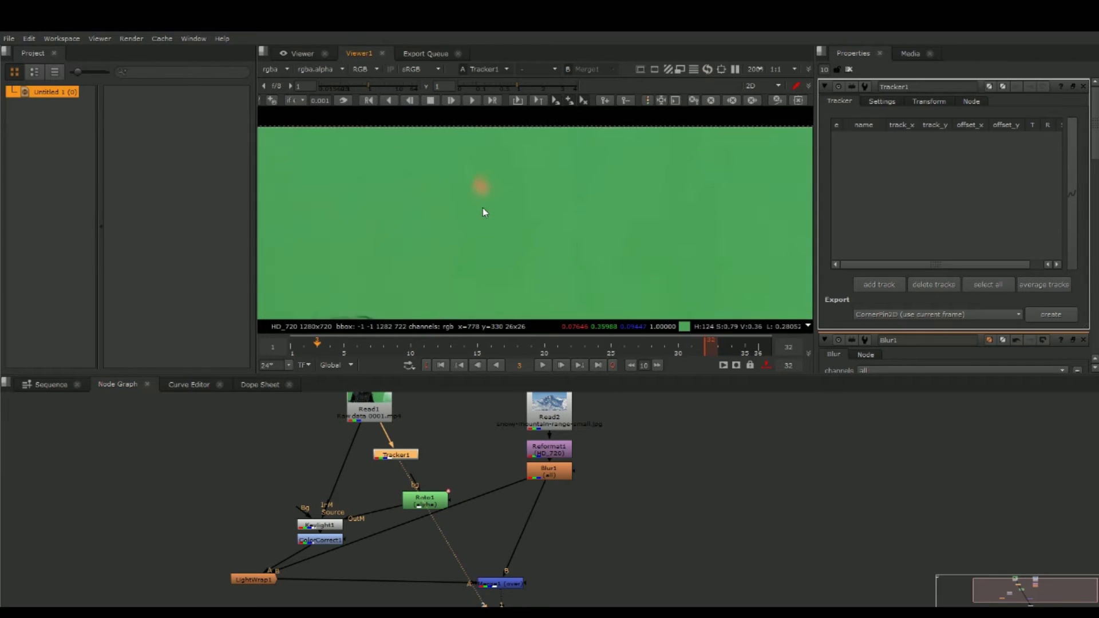
drag(319, 348, 267, 341)
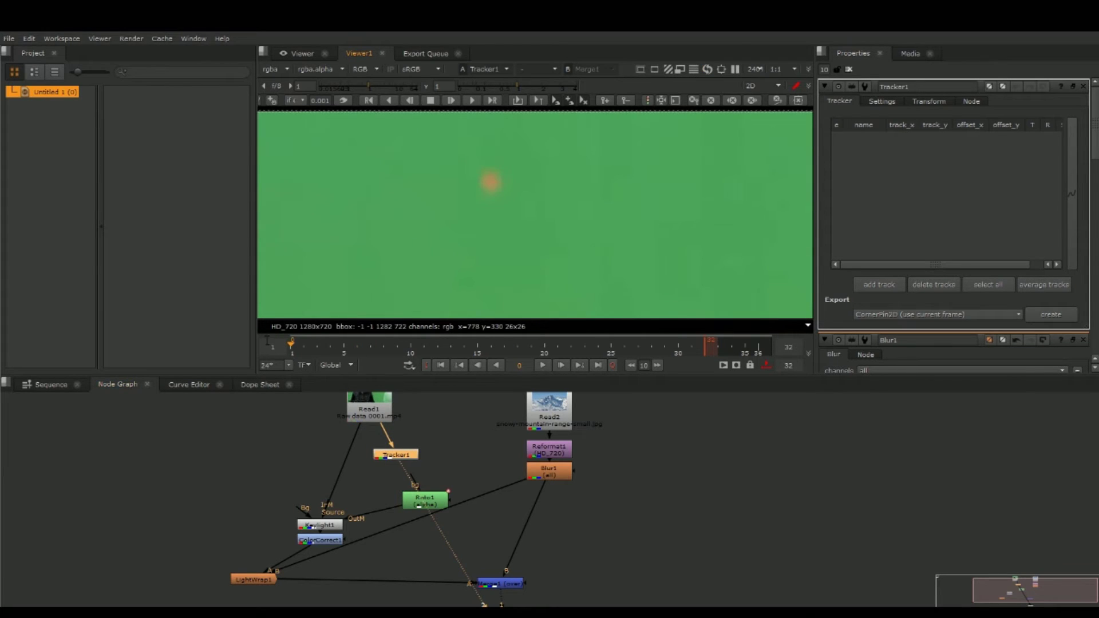
click(890, 285)
Place track 1 on the orange marker above the actor's head and track it forward through the clip
scroll(468, 224, down, 10)
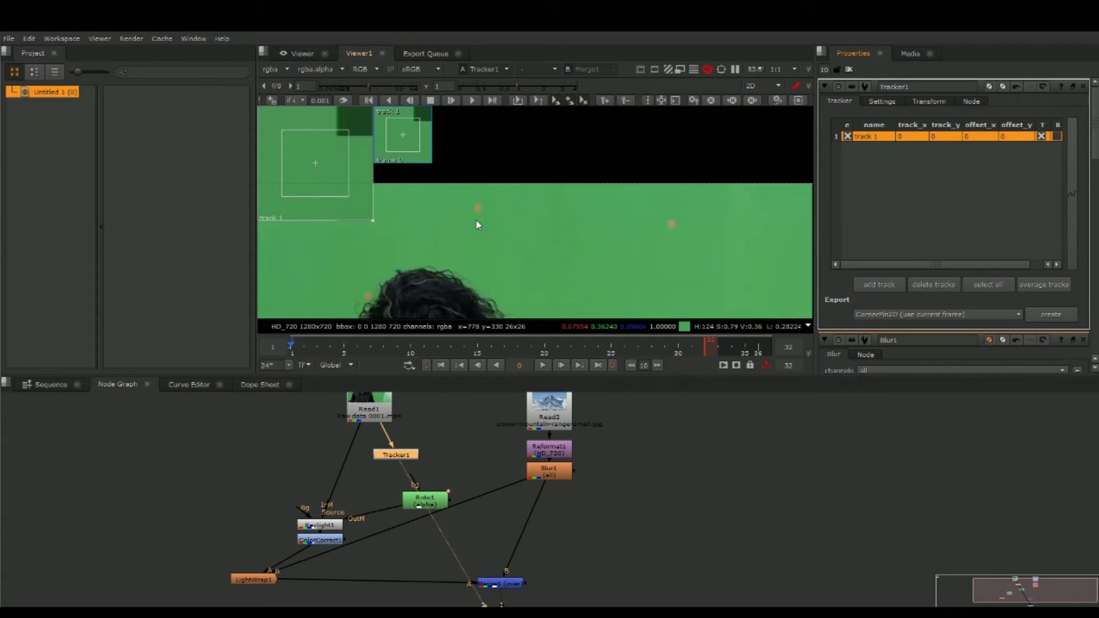
scroll(427, 284, up, 5)
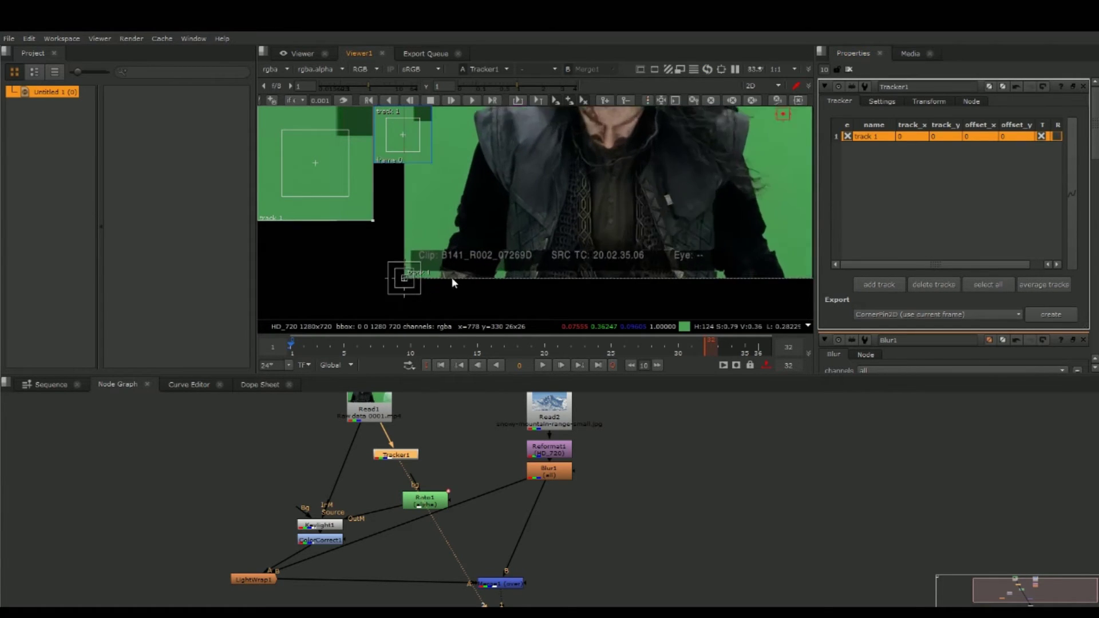
drag(396, 279, 637, 134)
drag(665, 127, 628, 131)
drag(695, 202, 655, 303)
drag(590, 232, 623, 153)
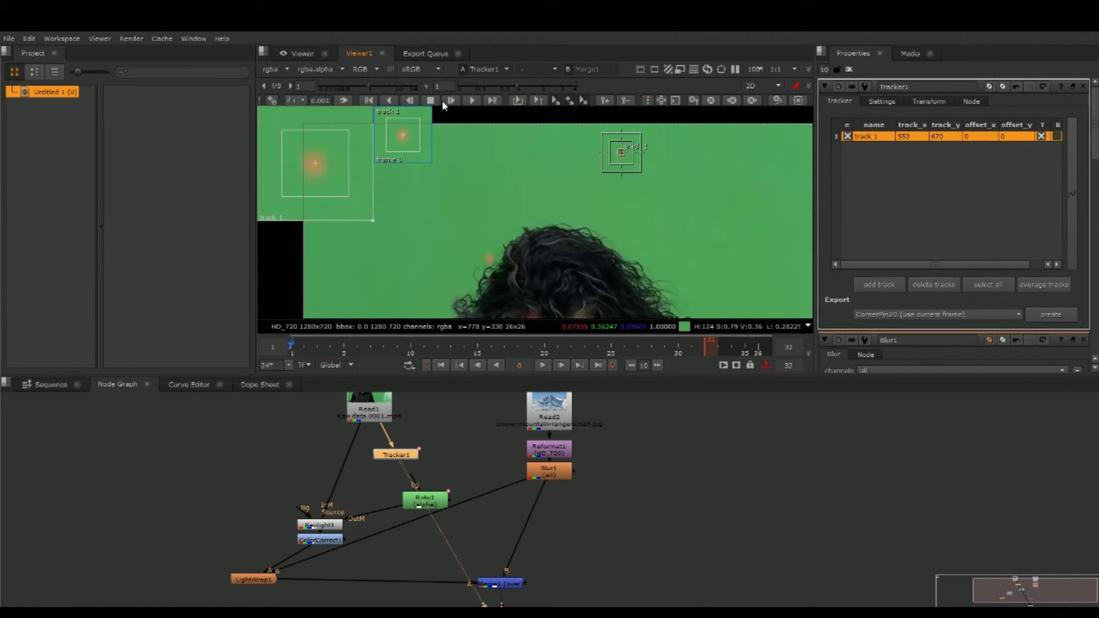
click(469, 101)
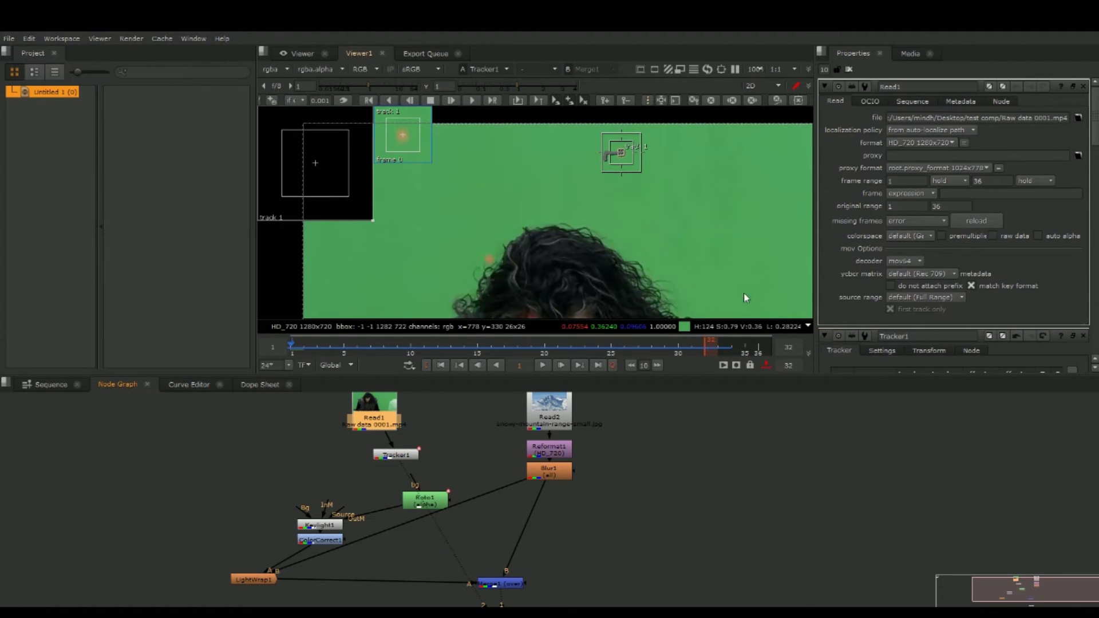
Reopen the Tracker's properties and add a second track
drag(715, 228, 520, 230)
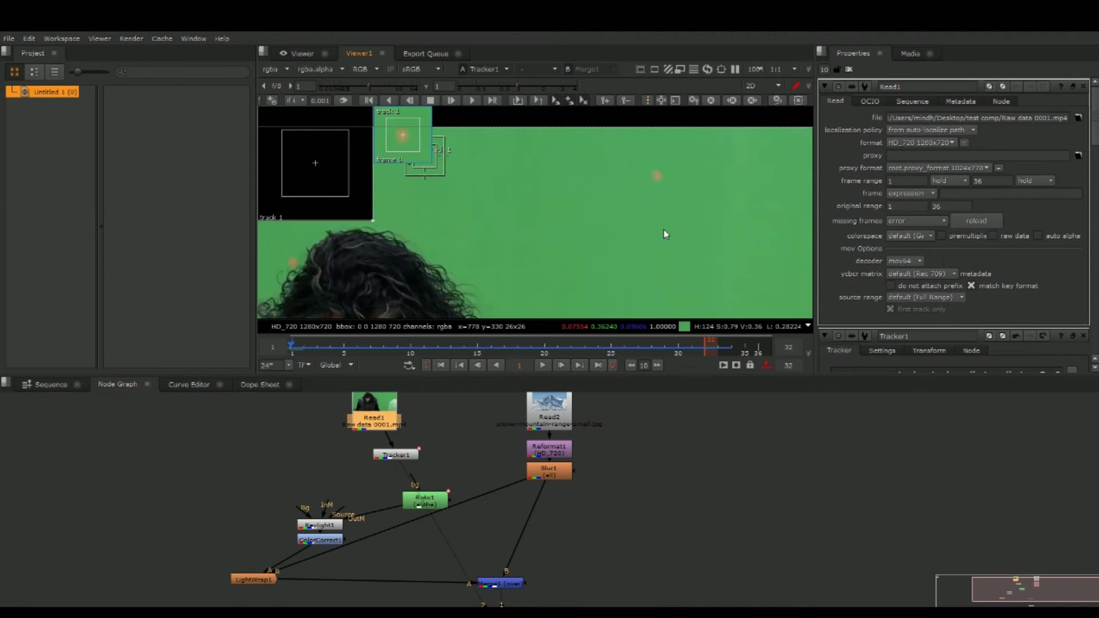
drag(657, 223, 607, 250)
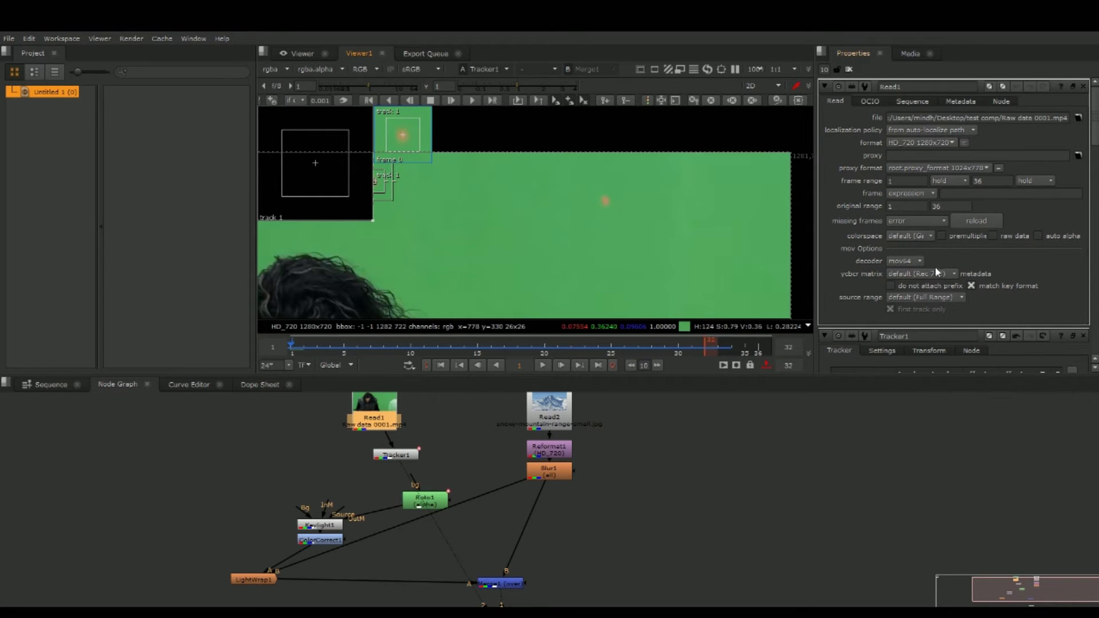
drag(403, 459, 399, 456)
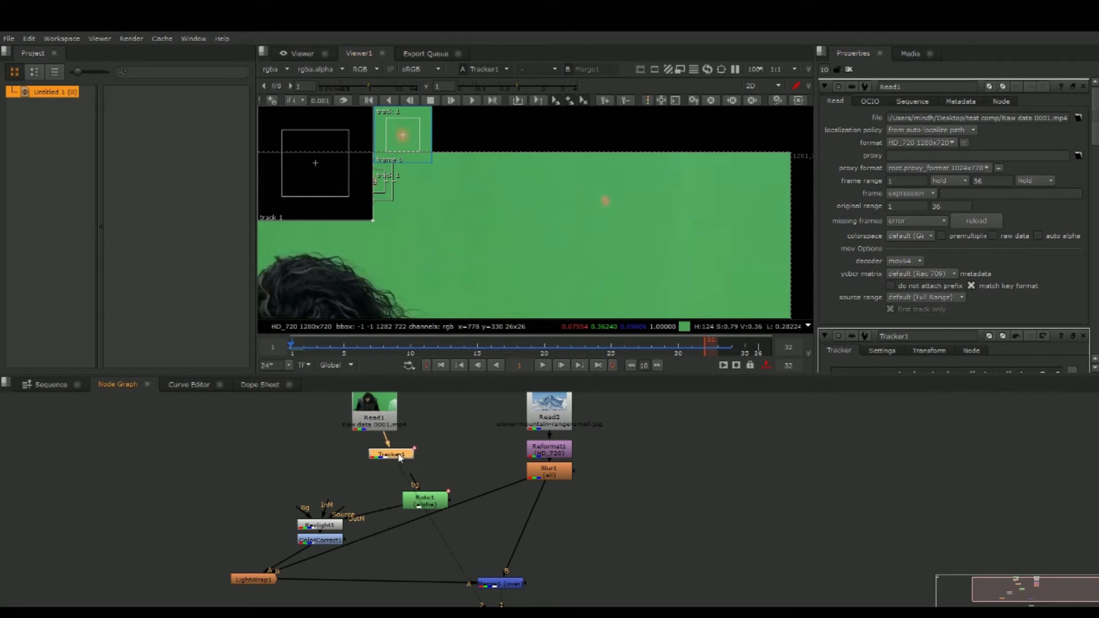
double_click(400, 455)
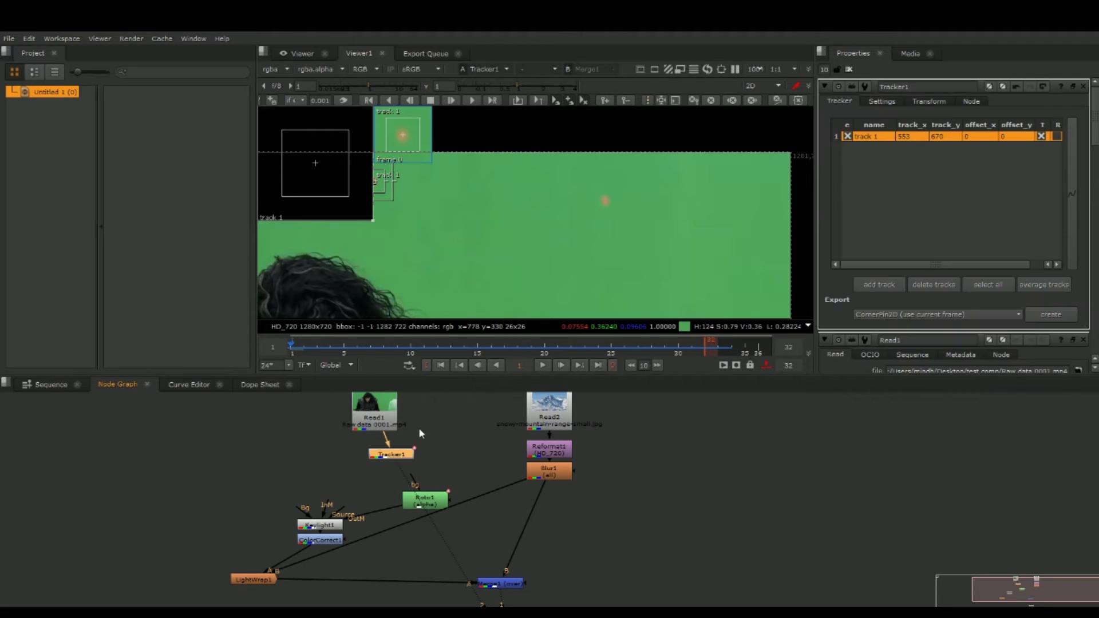
click(887, 283)
Place track 2 on the orange marker on the green screen beside the actor and track it forward
scroll(601, 216, down, 5)
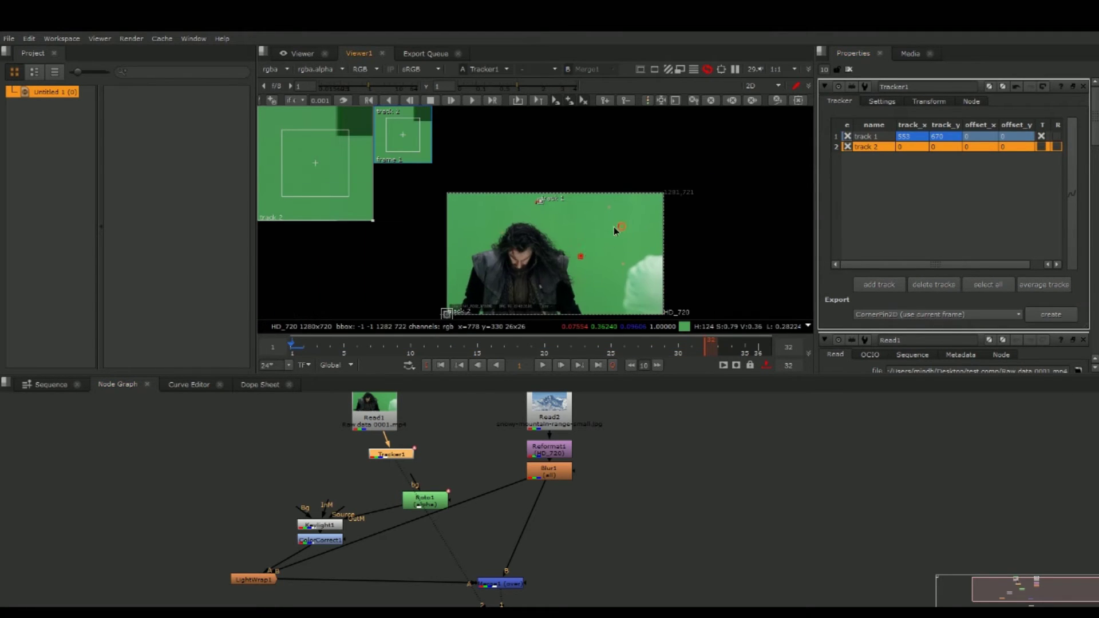
scroll(512, 274, up, 1)
scroll(513, 274, up, 2)
mouse_move(485, 272)
mouse_down()
mouse_move(503, 274)
mouse_move(673, 148)
mouse_move(818, 86)
mouse_move(723, 203)
mouse_move(602, 268)
mouse_move(572, 217)
mouse_move(582, 226)
mouse_up()
scroll(593, 222, up, 3)
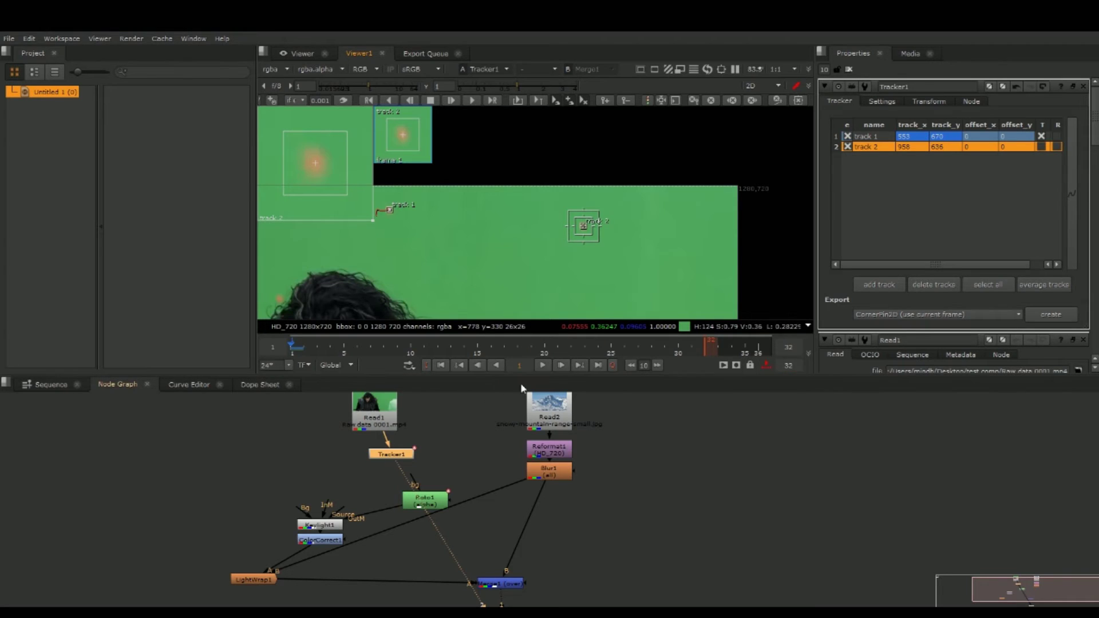
click(468, 102)
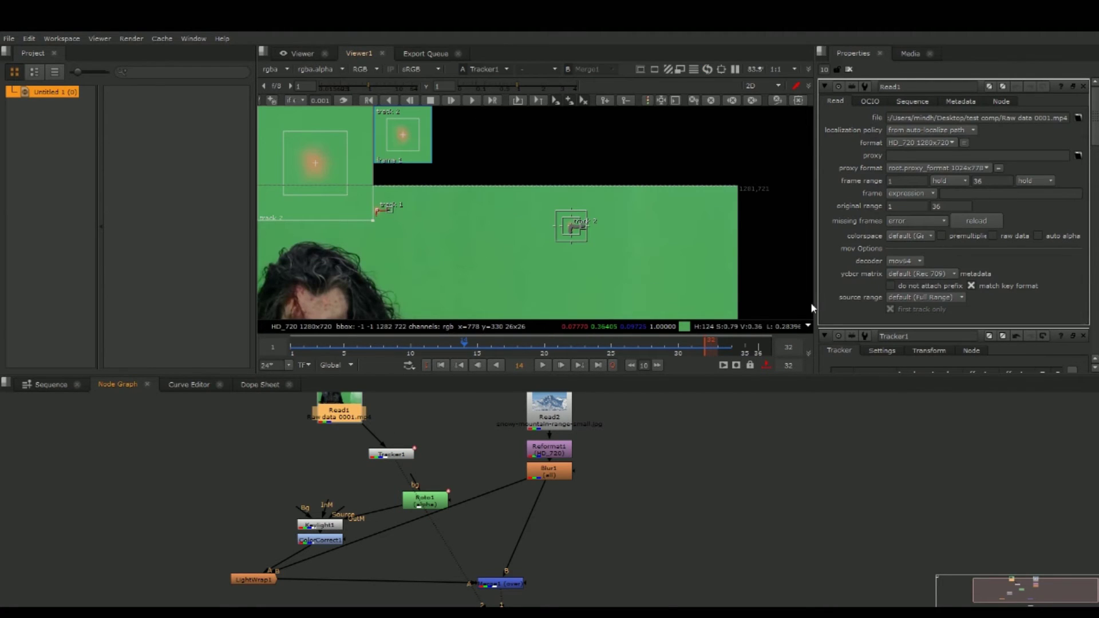
Export the Tracker as a Transform (match-move) and insert it between the mountain's Blur and the Merge
drag(686, 278, 773, 239)
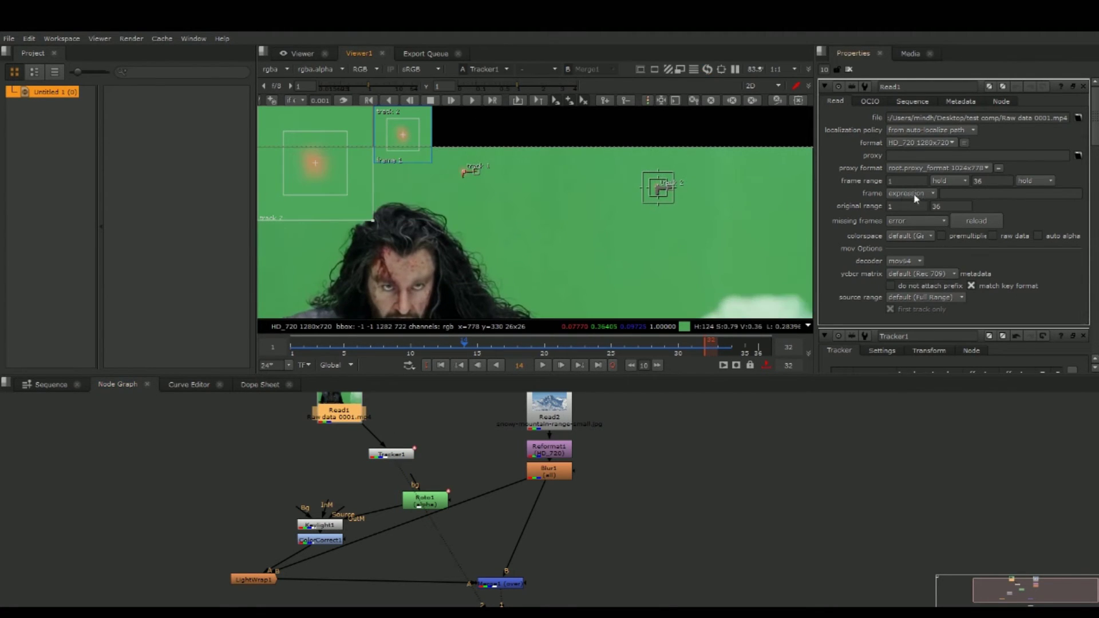
double_click(379, 454)
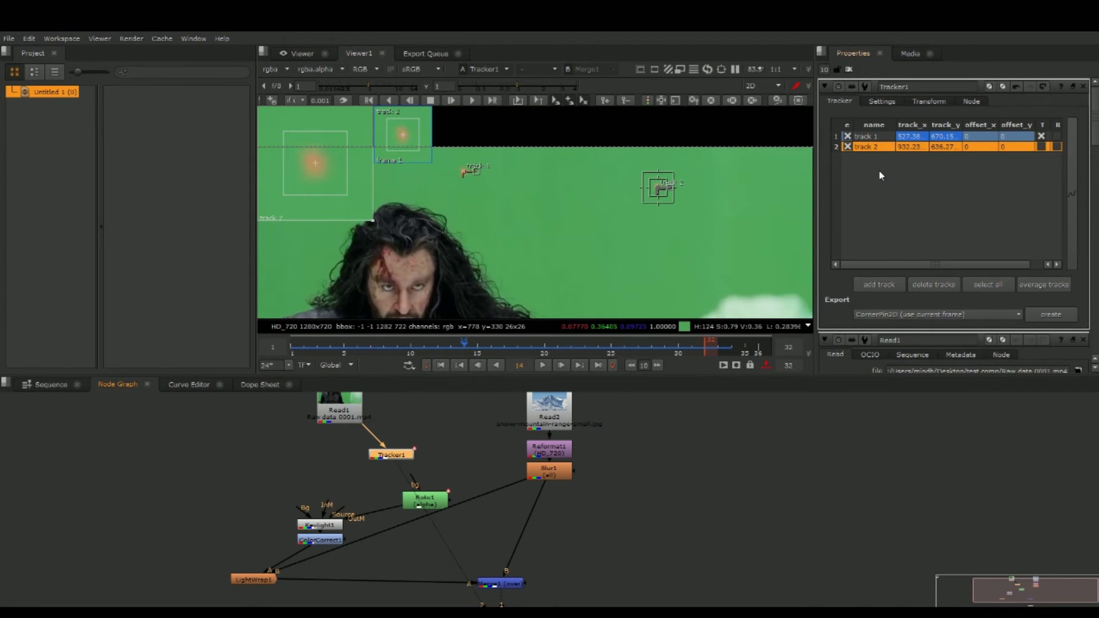
scroll(942, 204, down, 4)
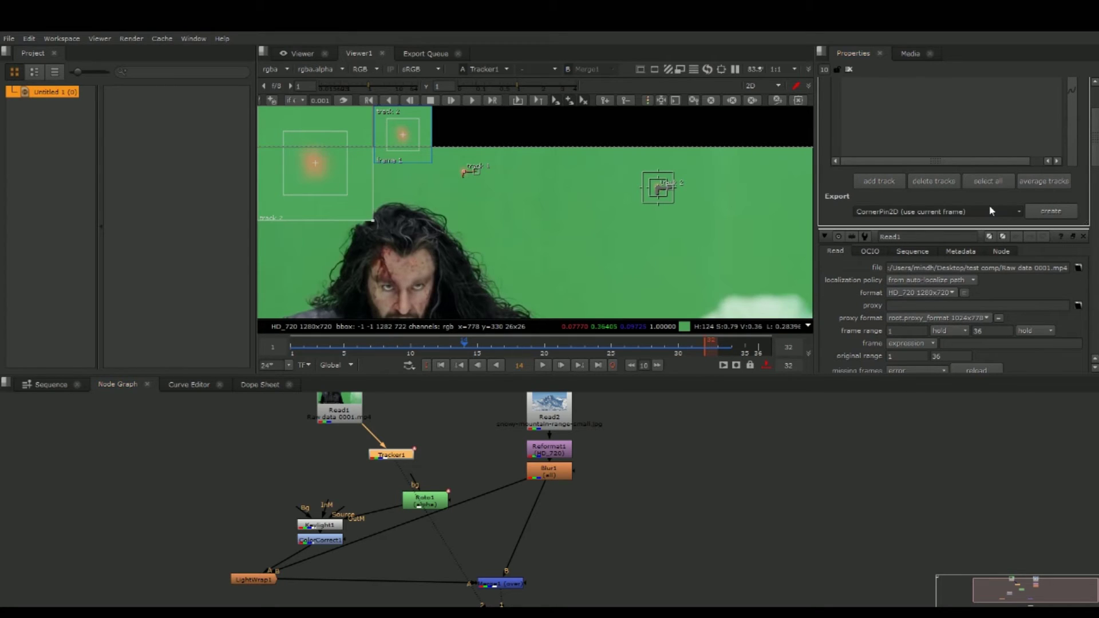
click(990, 205)
click(933, 263)
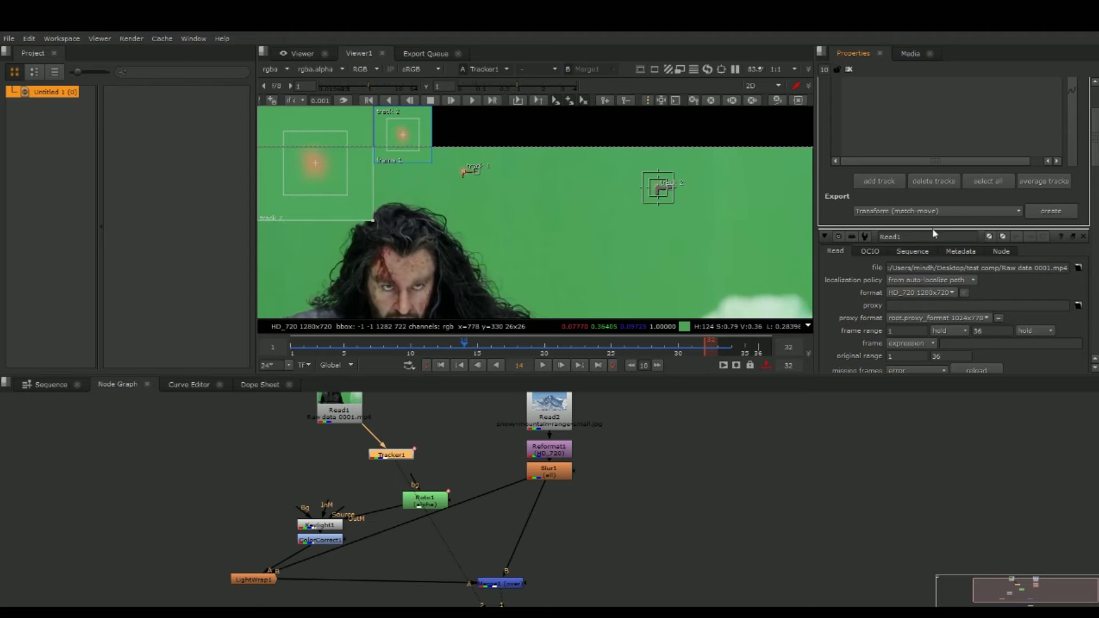
click(1063, 213)
drag(476, 482, 541, 514)
Show the Merge result in the viewer and close all open node properties
drag(513, 587, 508, 584)
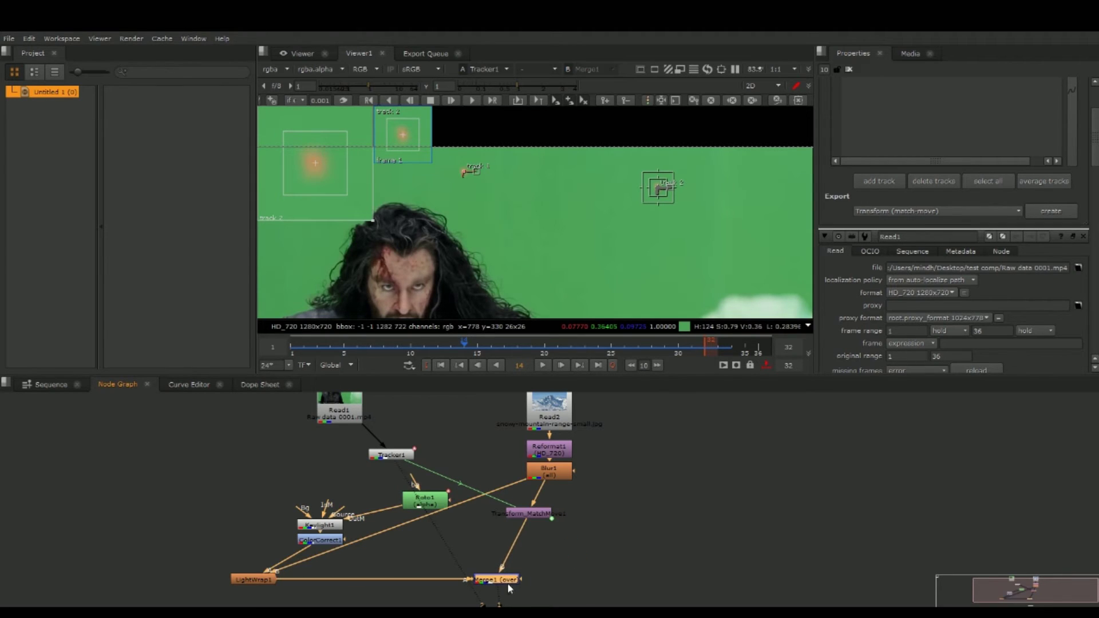
key(1)
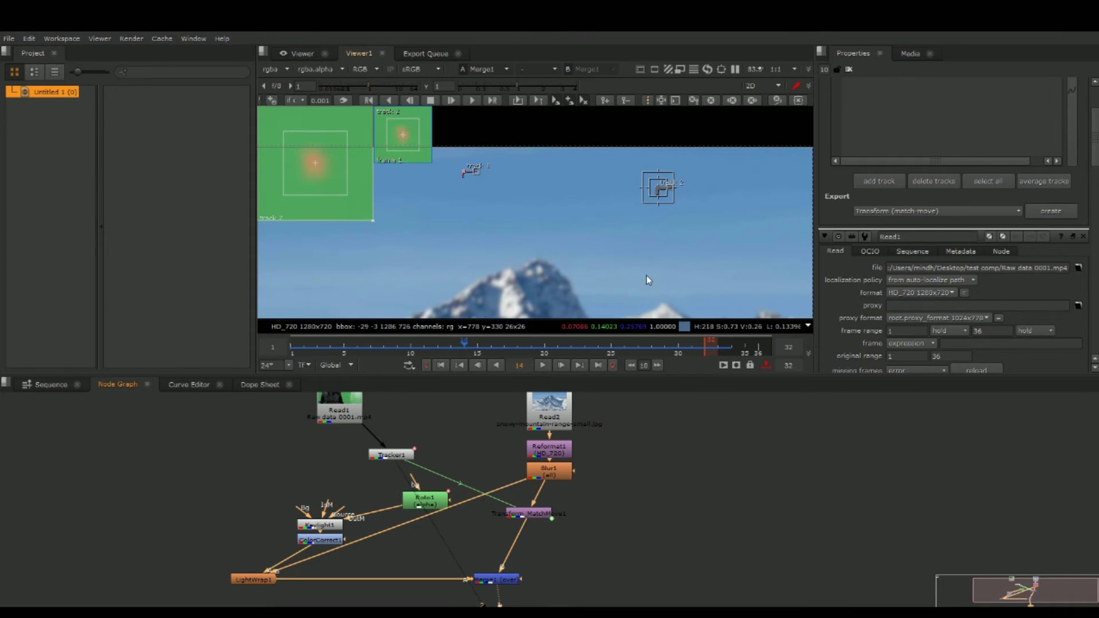
scroll(652, 273, down, 4)
drag(660, 271, 658, 232)
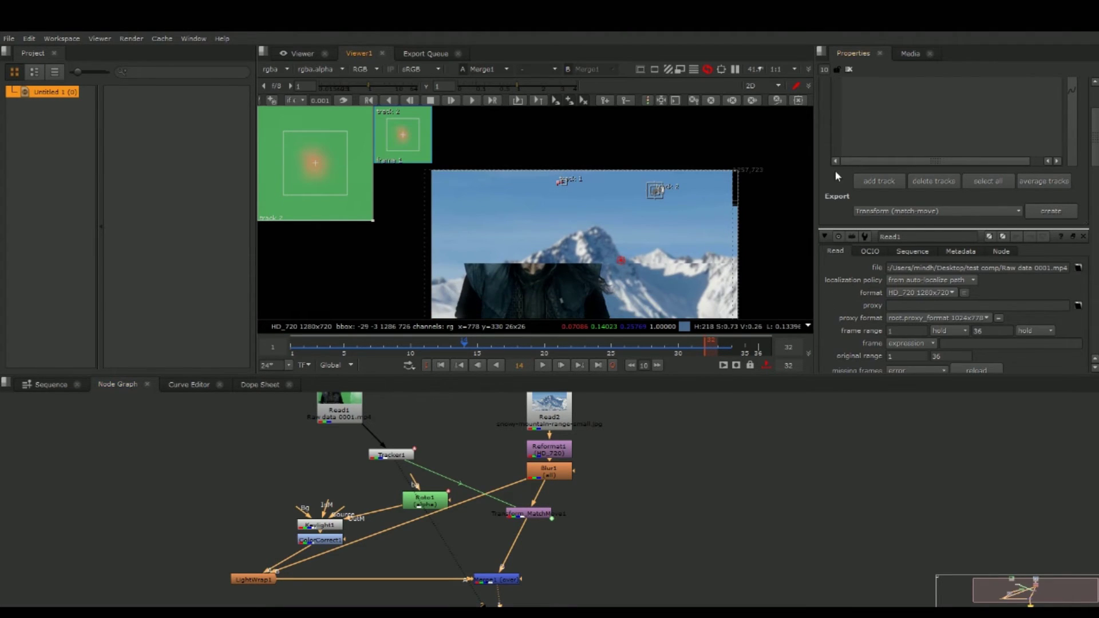
click(849, 69)
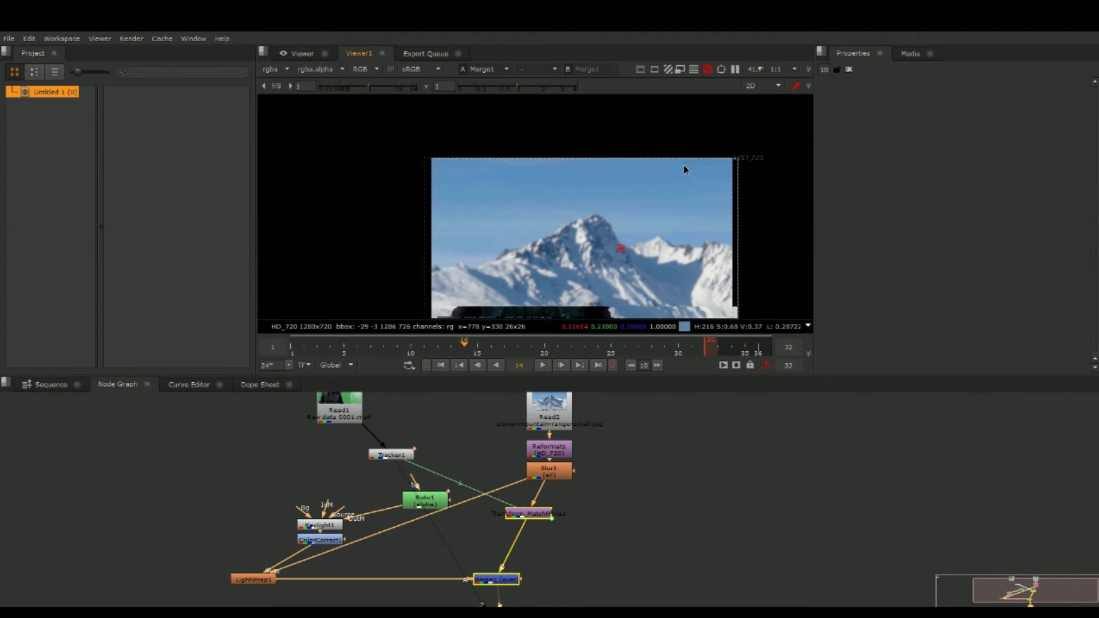
Move the match-move Transform beneath the Blur and connect the Keylight's Source input to the Tracker
scroll(662, 221, up, 3)
drag(366, 344, 255, 338)
drag(537, 519, 553, 539)
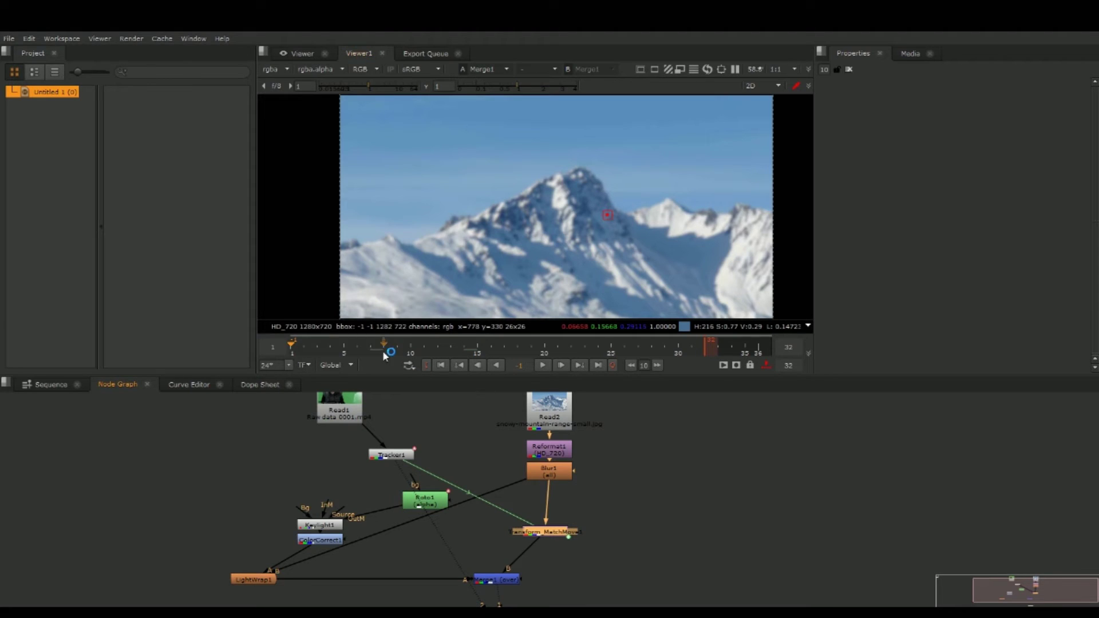
drag(389, 347, 331, 347)
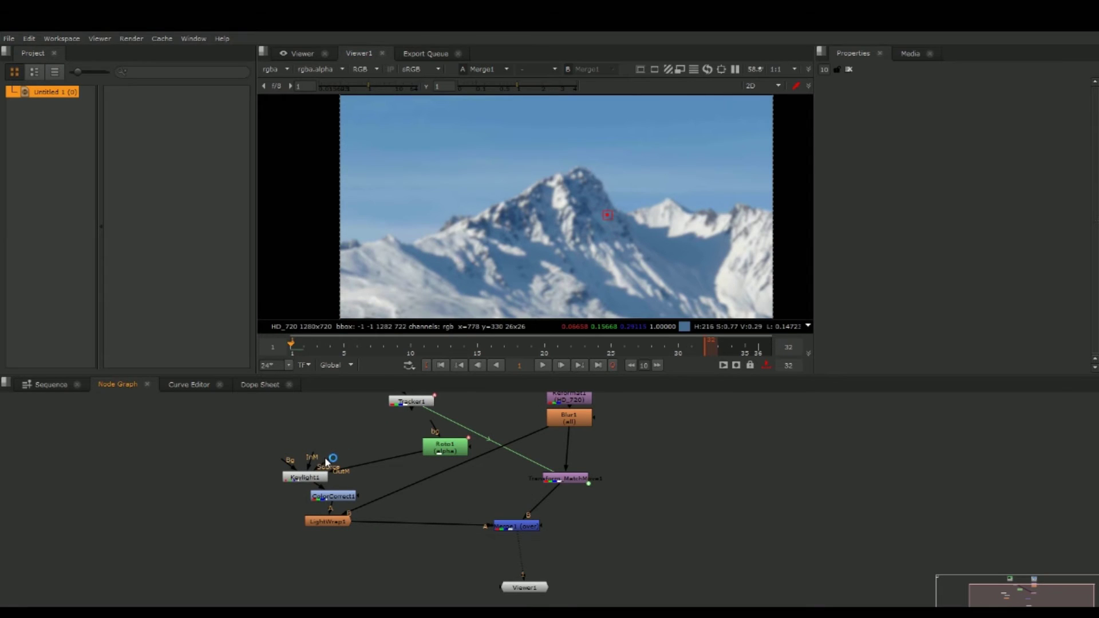
drag(327, 462, 403, 411)
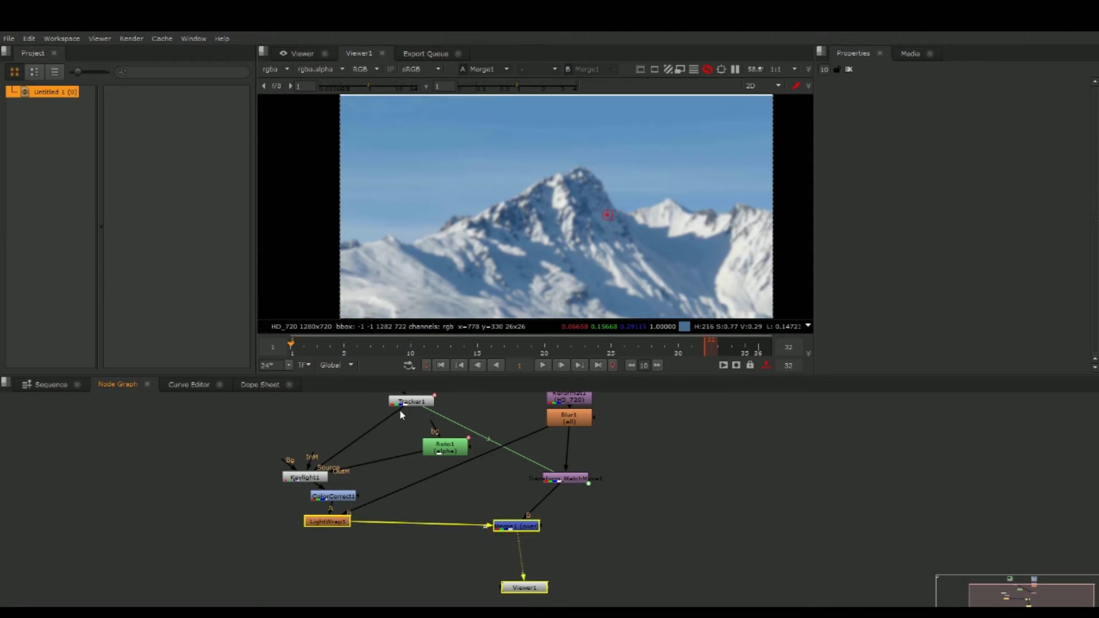
drag(398, 410, 397, 447)
Play and scrub the composite to check the match-moved mountain background against the actor
click(359, 344)
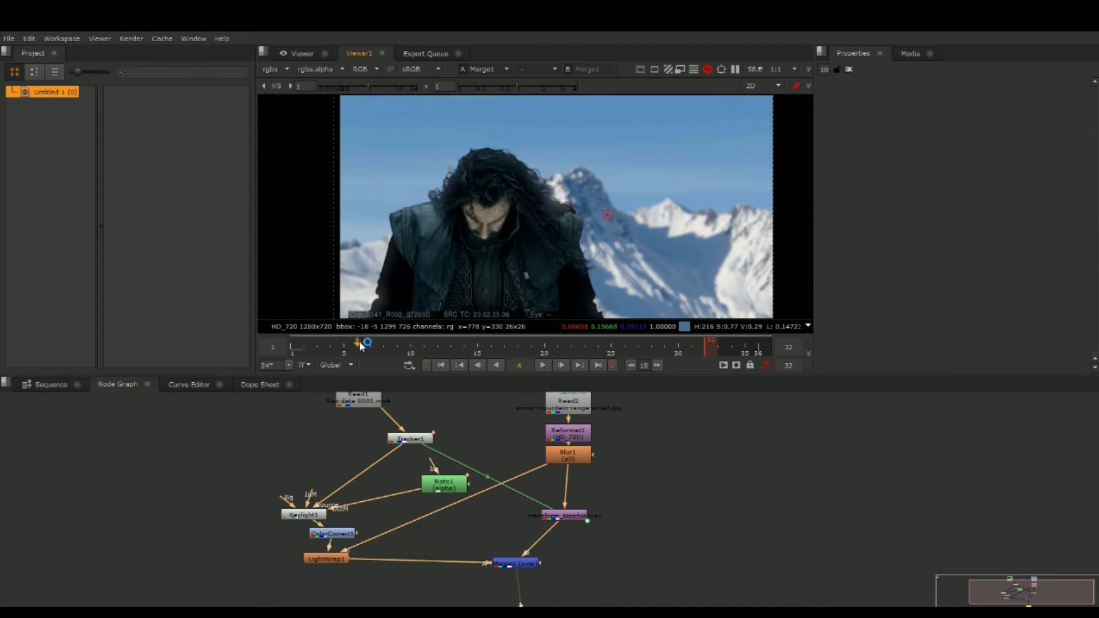
click(544, 370)
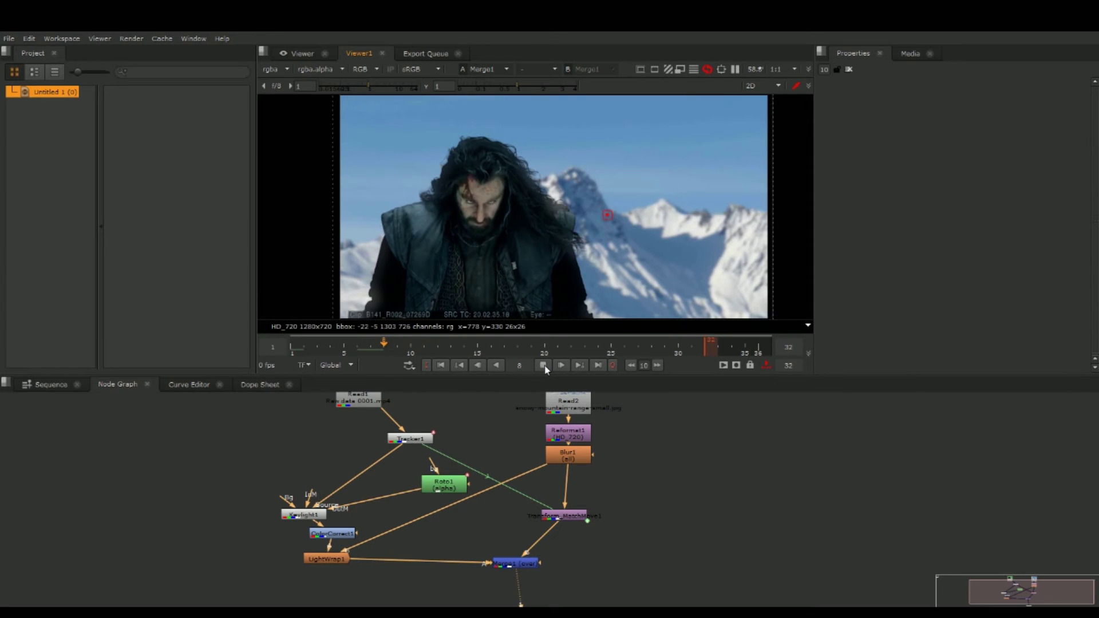
click(299, 349)
click(303, 343)
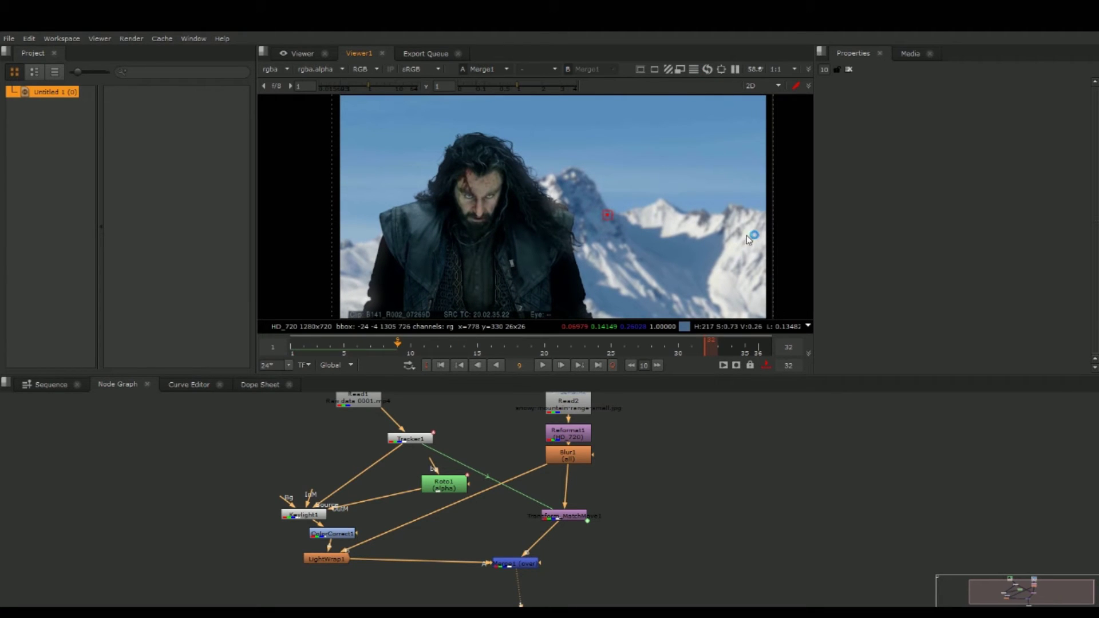
Insert a Transform between the mountain's Reformat and Blur, set its scale to 1.35, and close its properties
drag(568, 526, 556, 532)
drag(579, 458, 579, 484)
click(576, 439)
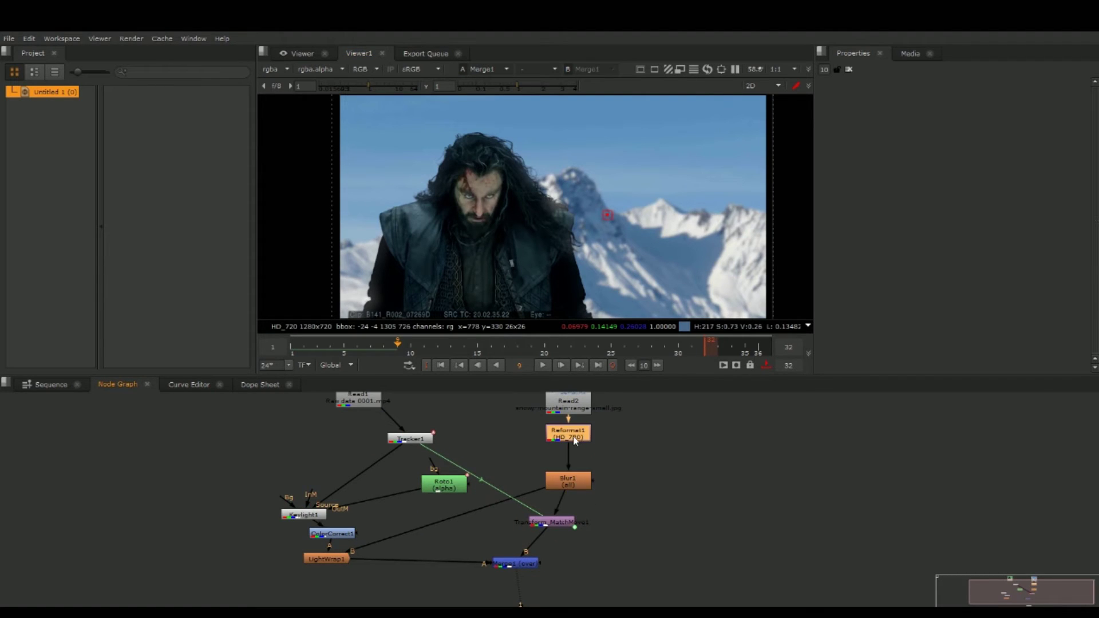
click(570, 488)
click(572, 436)
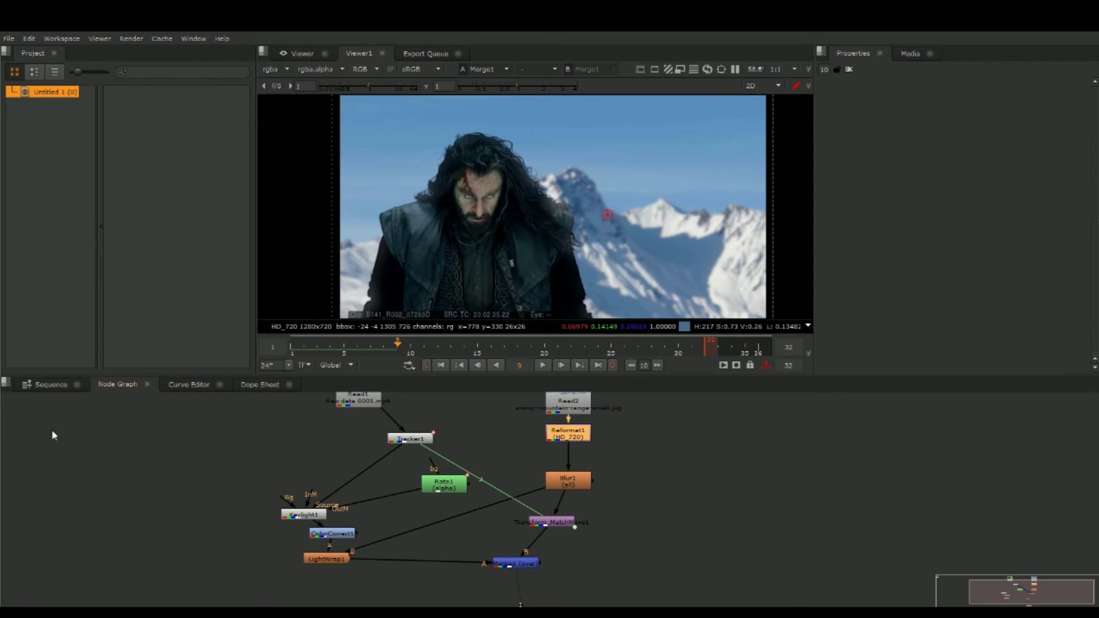
key(t)
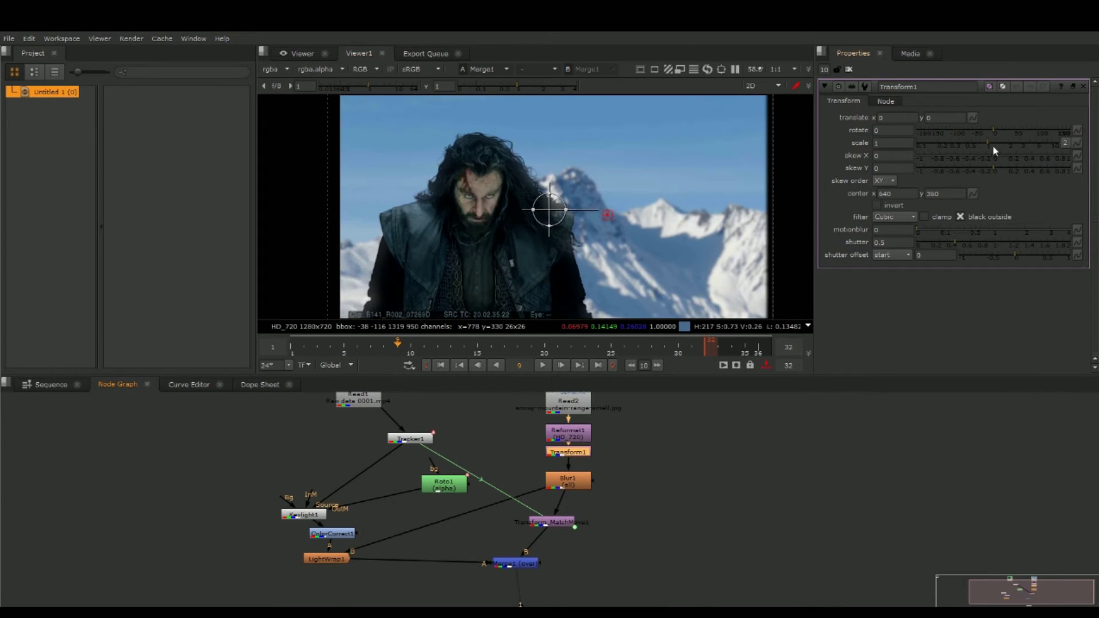
drag(987, 146, 997, 146)
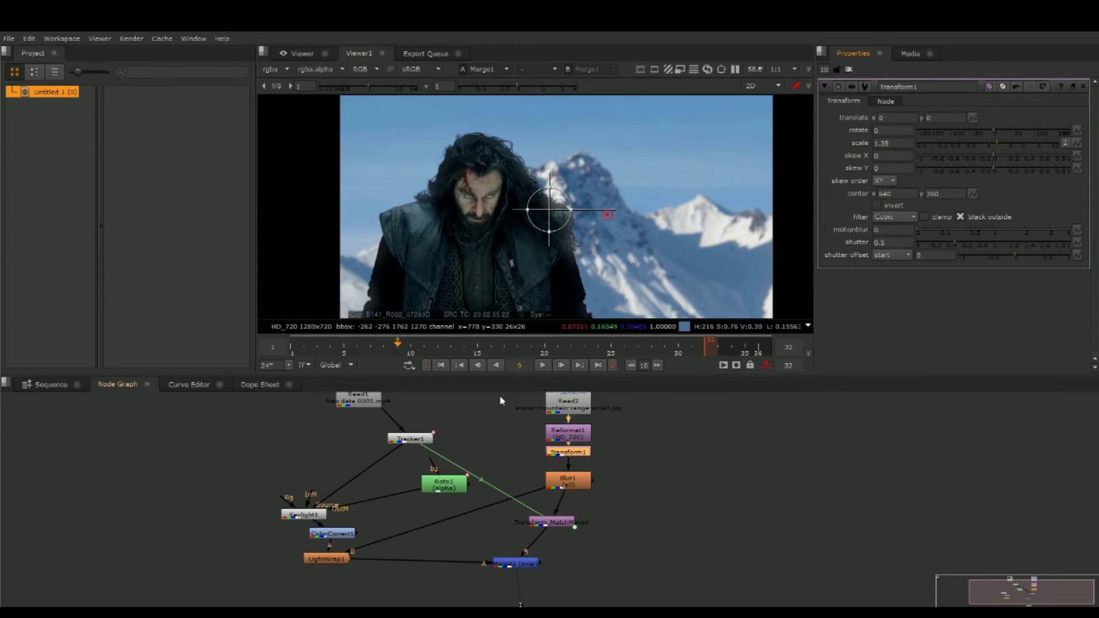
click(850, 70)
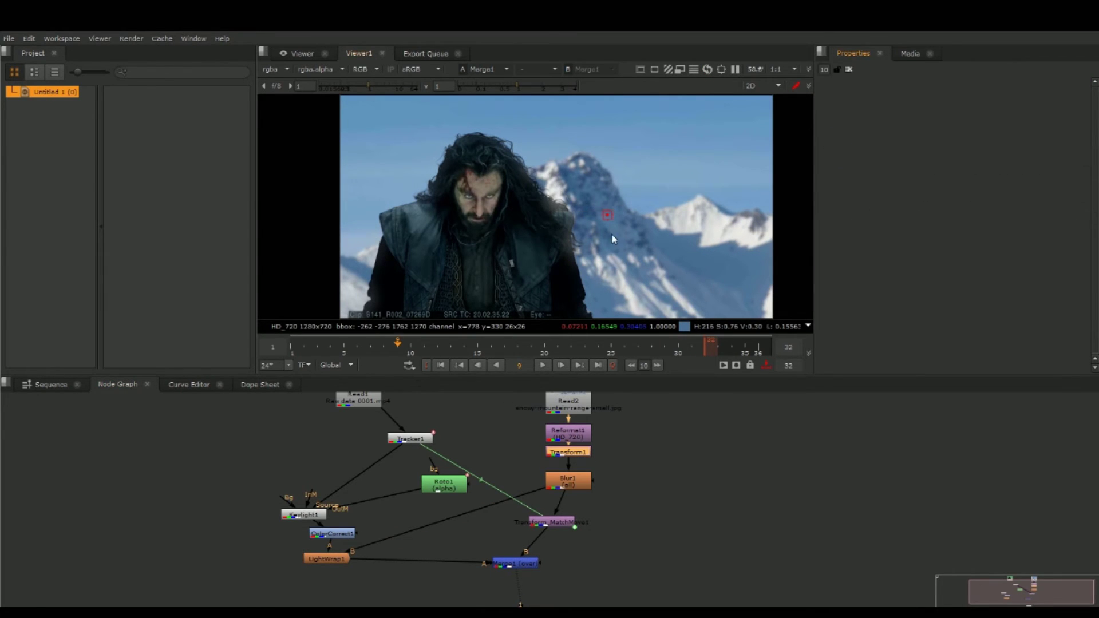
Play the composite from near the start to check the enlarged mountain background
scroll(608, 230, down, 1)
click(305, 351)
click(543, 367)
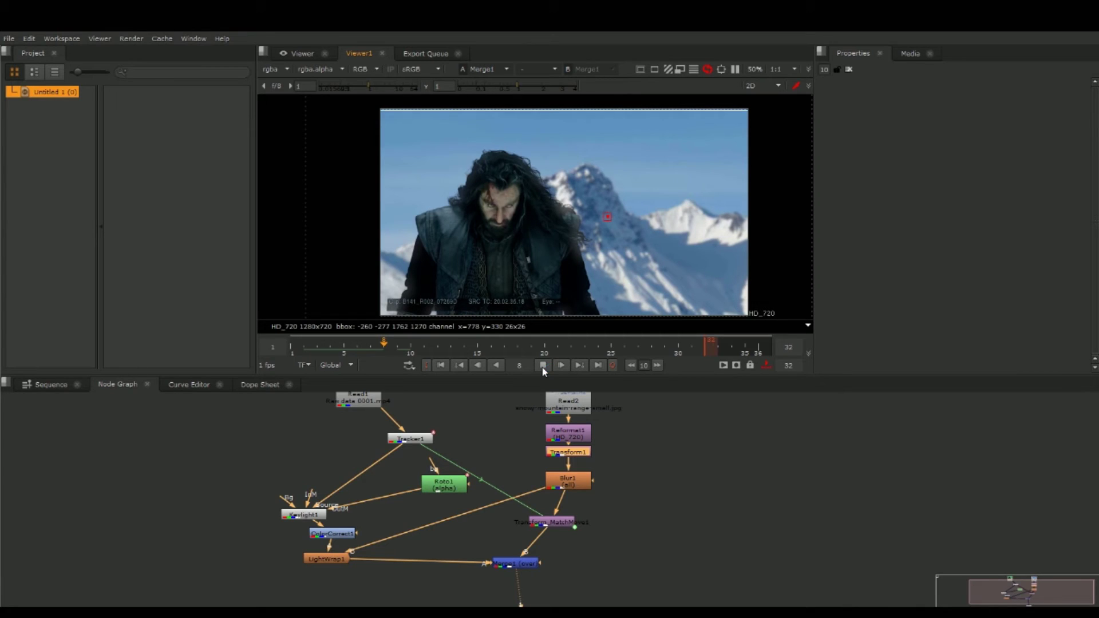
click(543, 367)
On frame 1, draw a closed Bezier in the Roto node around the leftover orange marker beside the actor's hair
drag(462, 485, 443, 487)
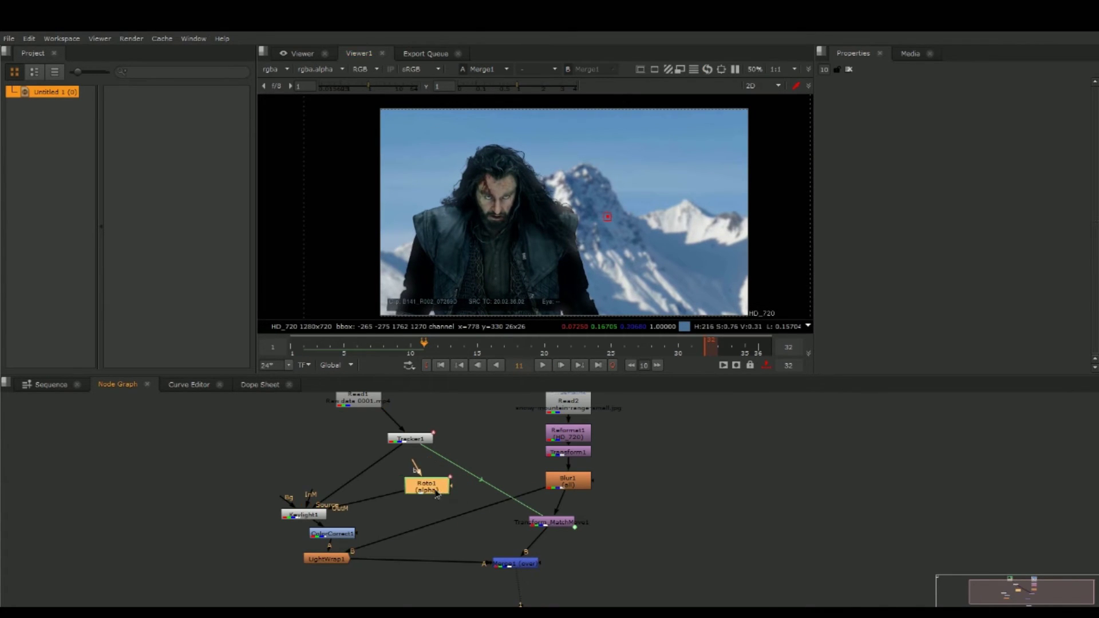
double_click(435, 491)
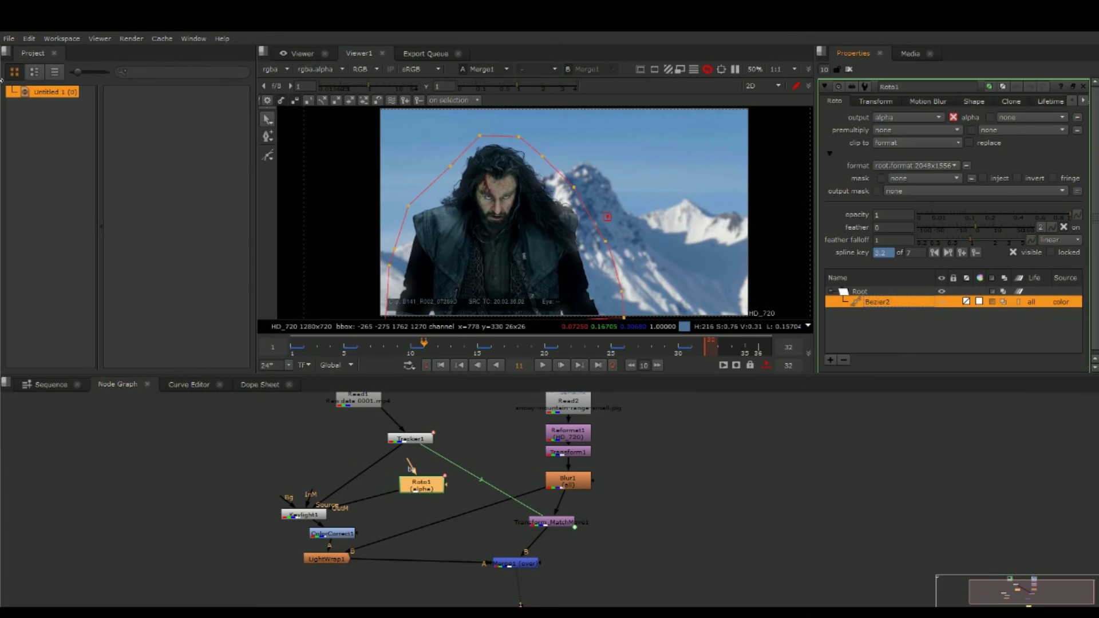
scroll(504, 183, up, 1)
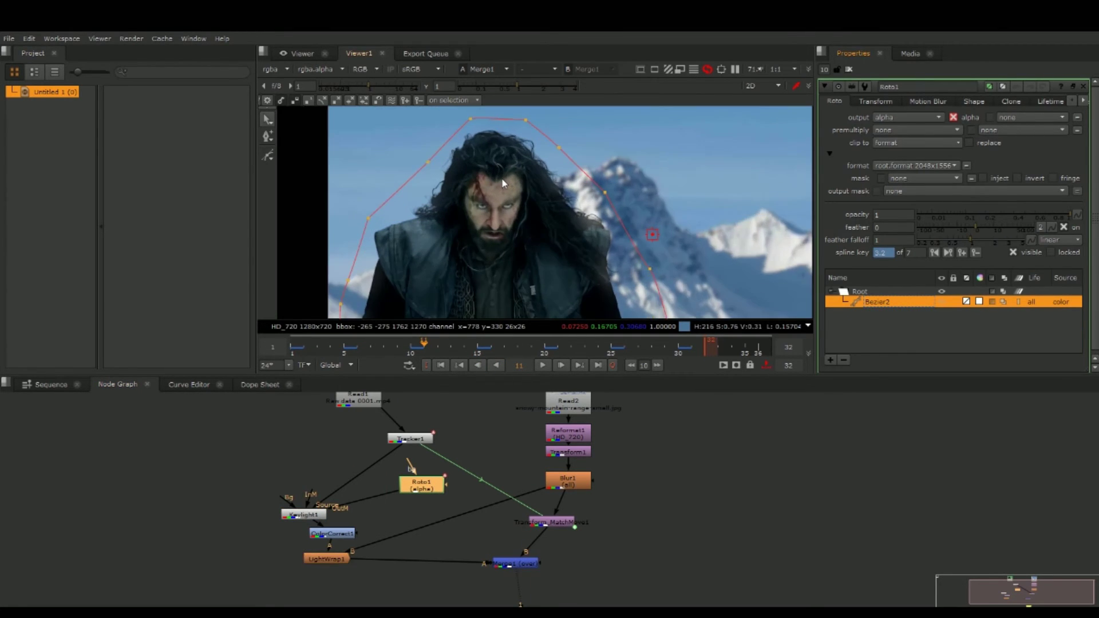
scroll(503, 183, up, 2)
drag(398, 355, 358, 354)
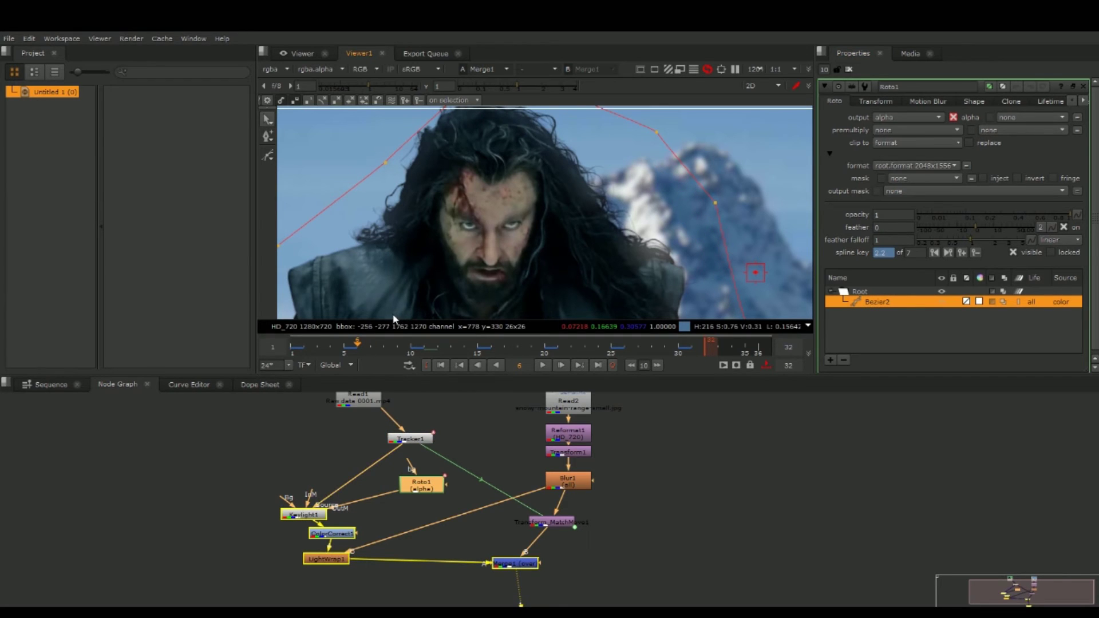
drag(318, 346, 289, 345)
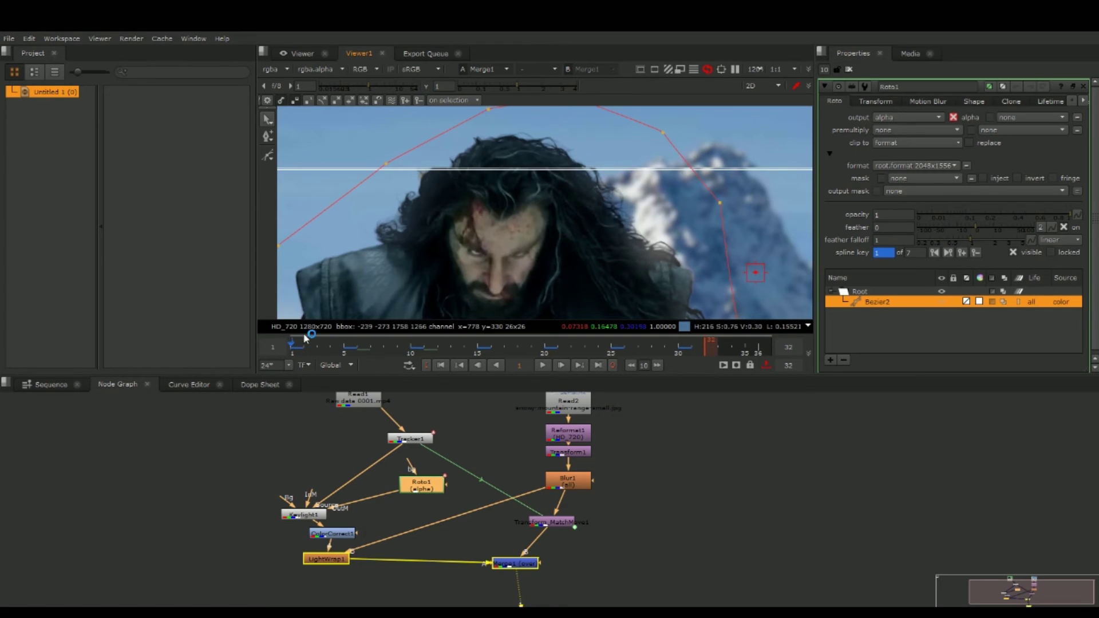
scroll(442, 183, up, 2)
scroll(444, 177, up, 4)
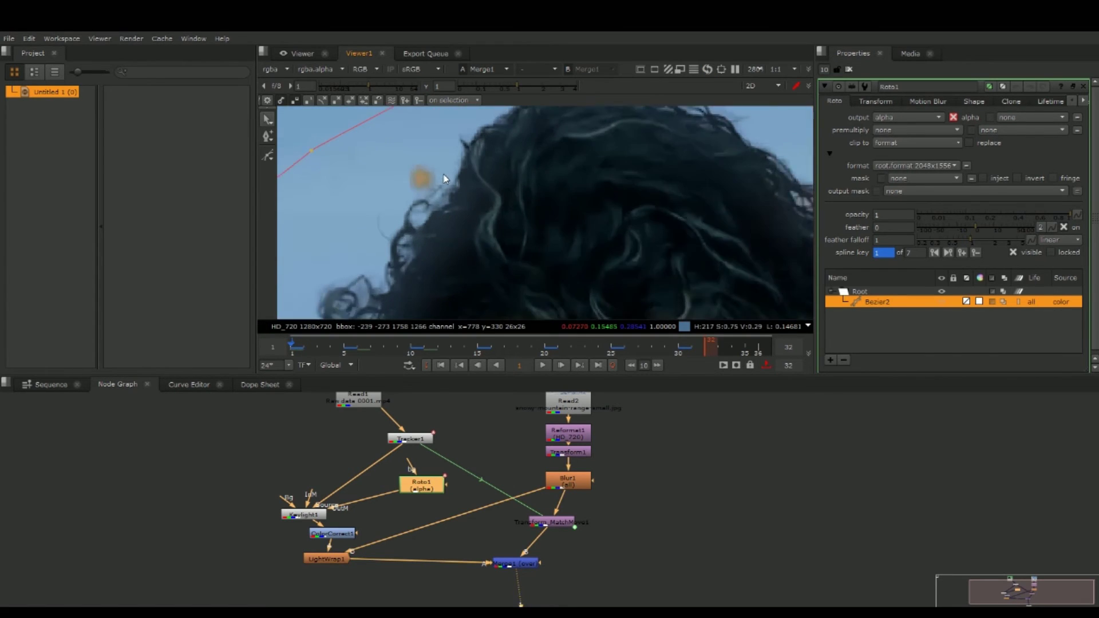
click(267, 155)
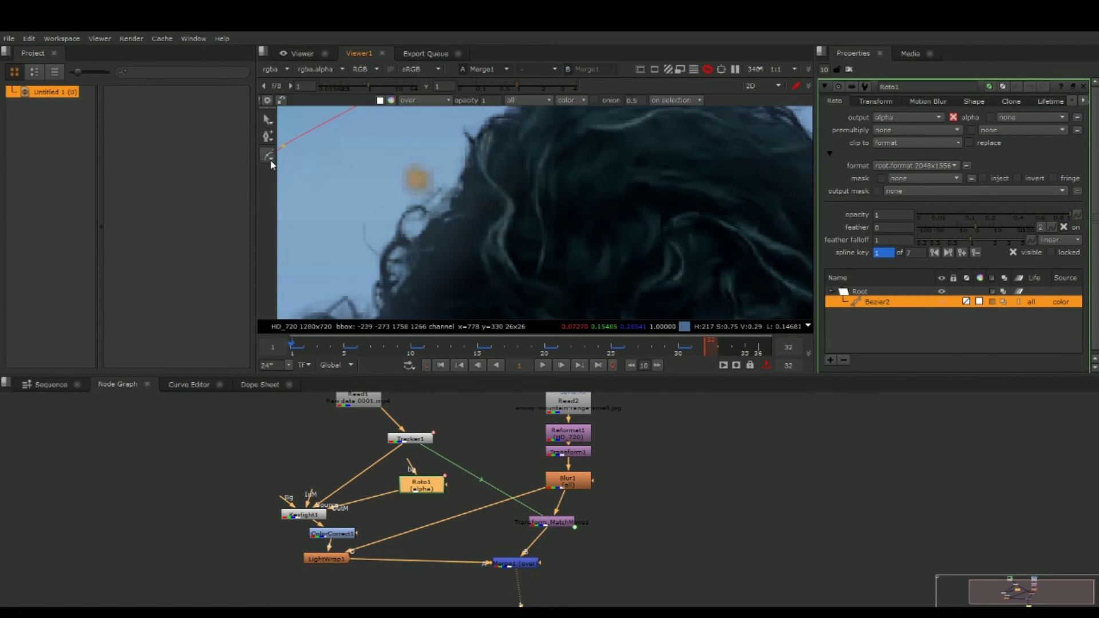
click(387, 154)
click(386, 170)
click(387, 156)
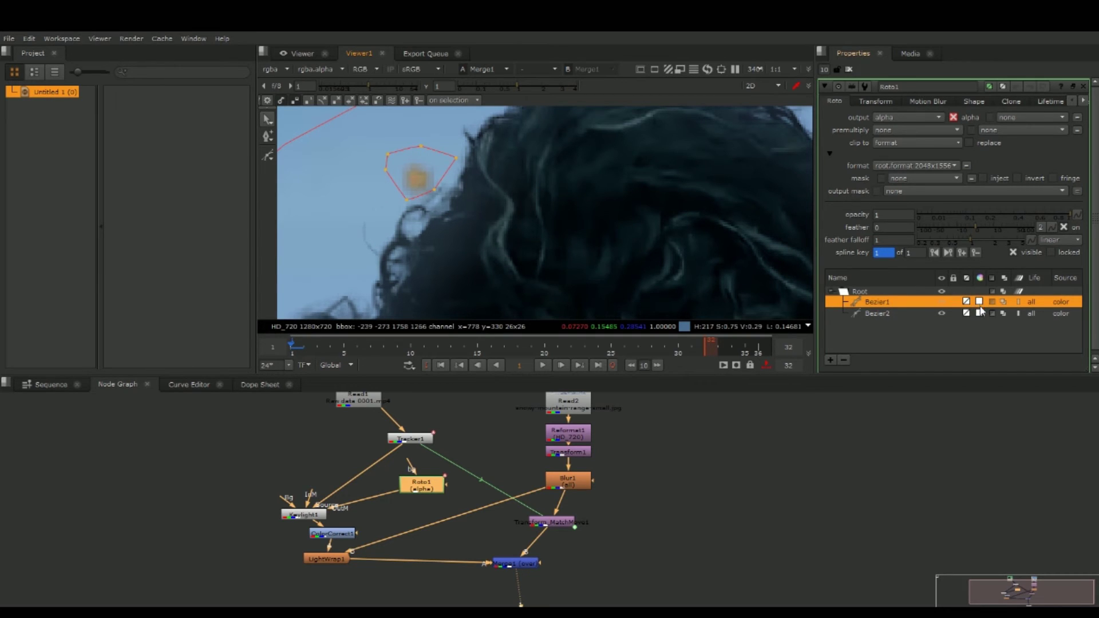
Try changing the small Bezier's colour to cut the orange marker out of the matte
click(905, 314)
click(903, 304)
click(980, 303)
click(907, 305)
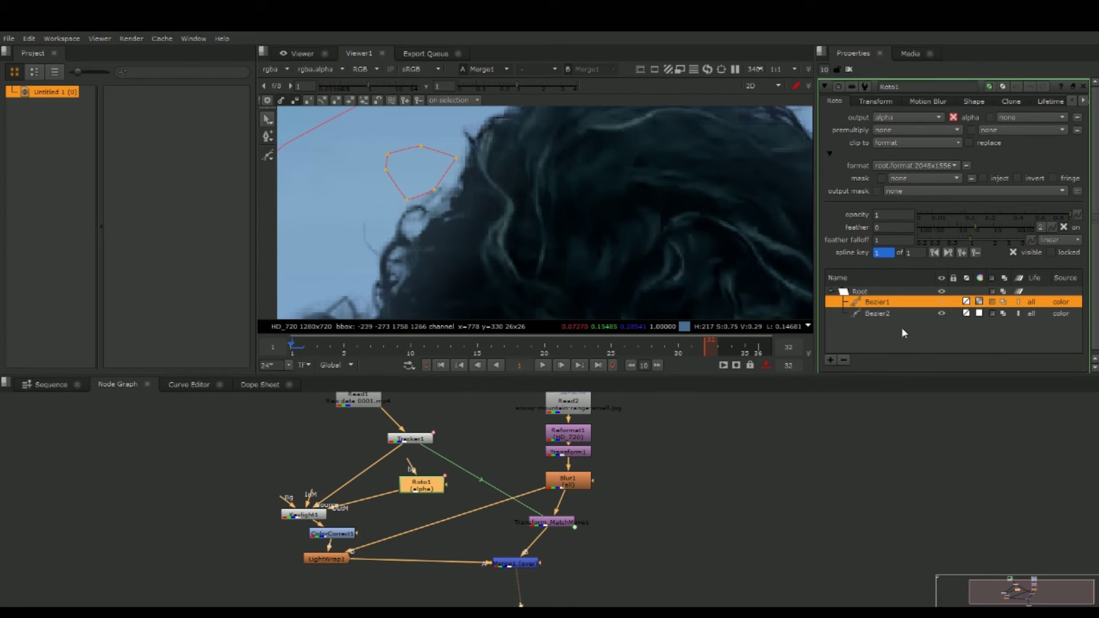
click(904, 302)
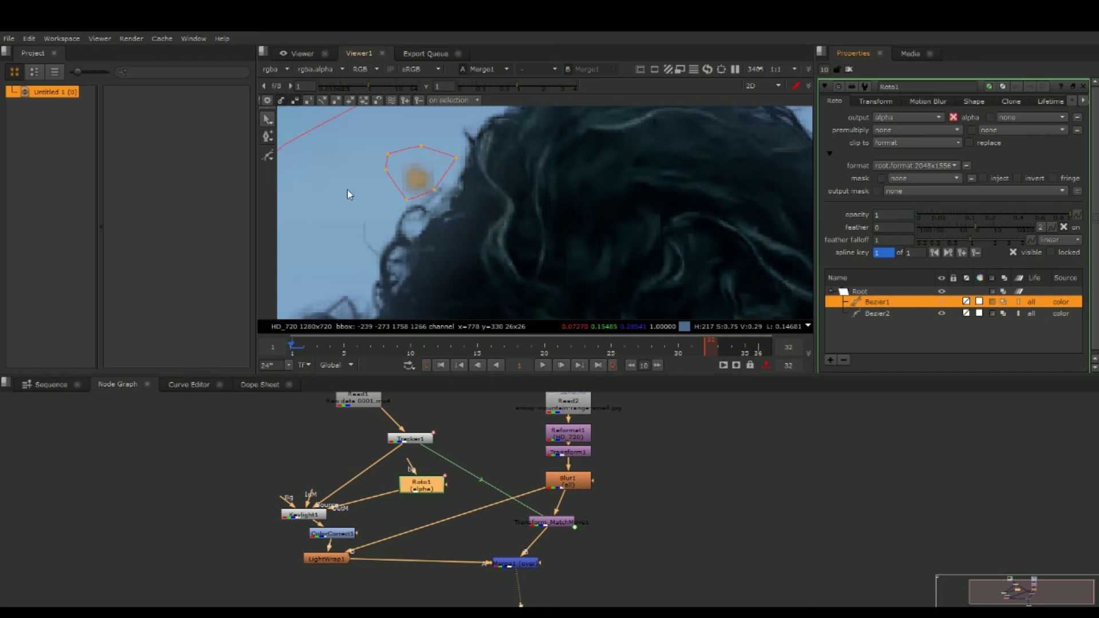
Select all points of the small Bezier and keyframe its position at frames 5, 6 and 7 to follow the orange marker
drag(376, 127, 509, 231)
click(344, 348)
drag(439, 189, 396, 194)
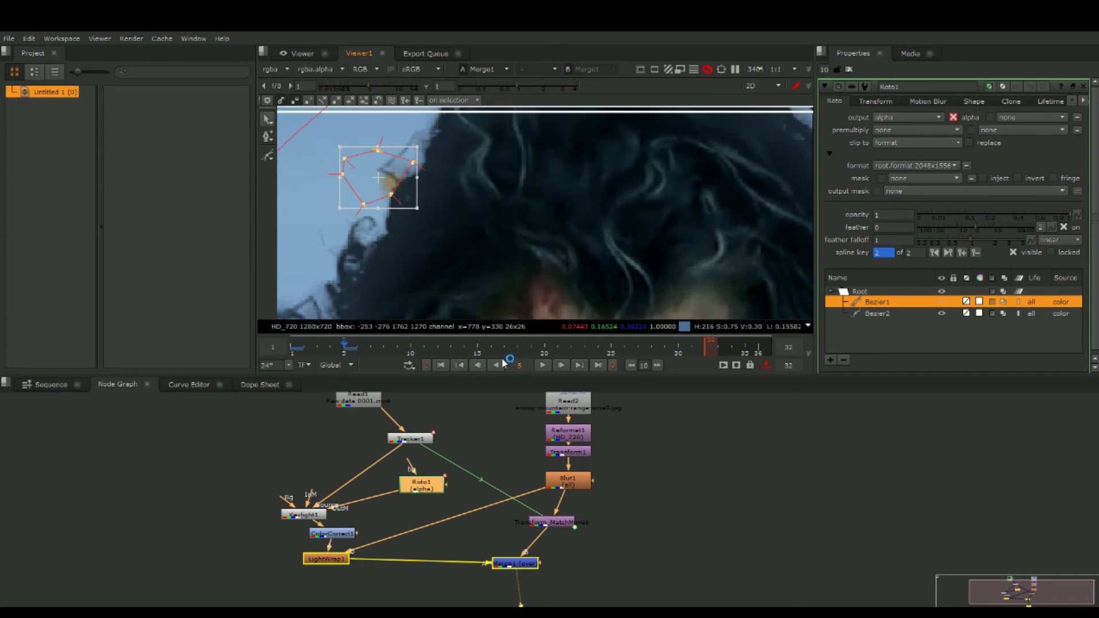
click(561, 365)
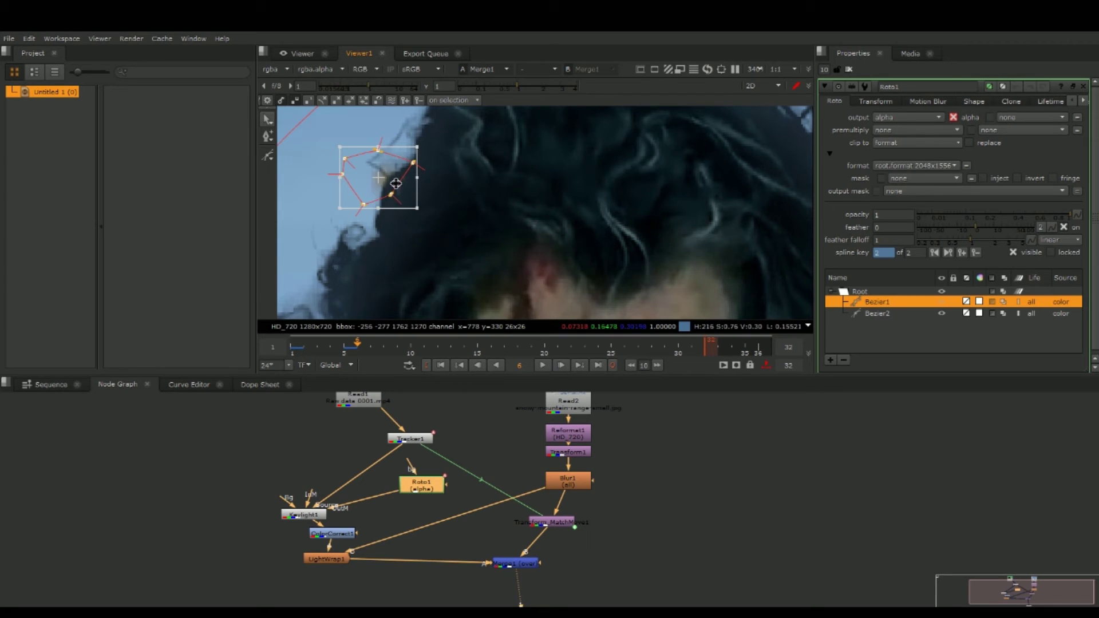
drag(386, 186, 358, 200)
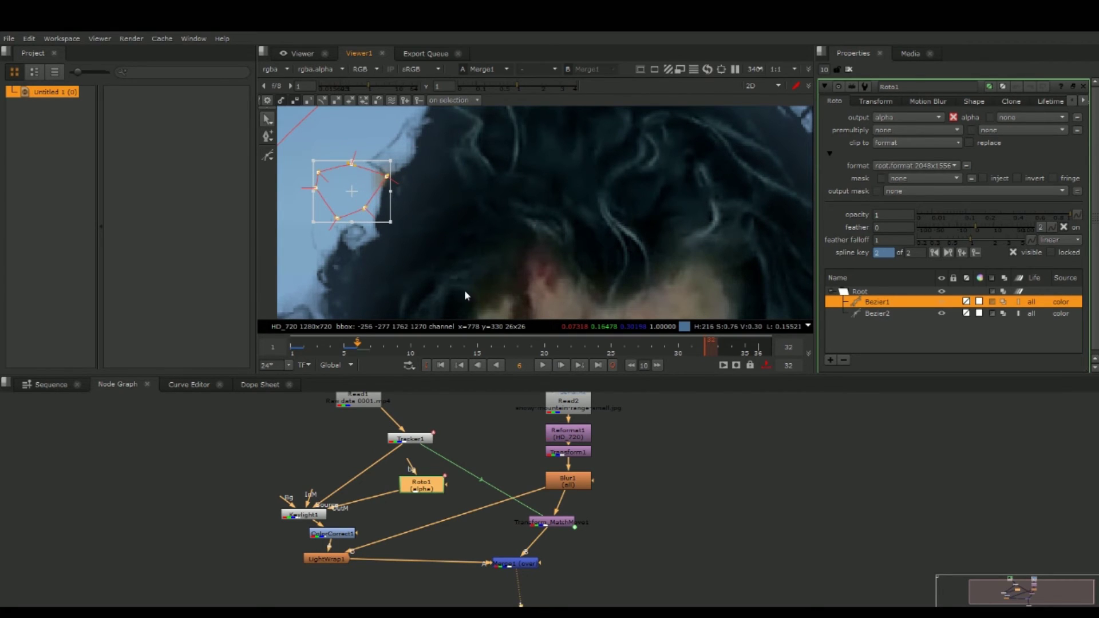
click(561, 366)
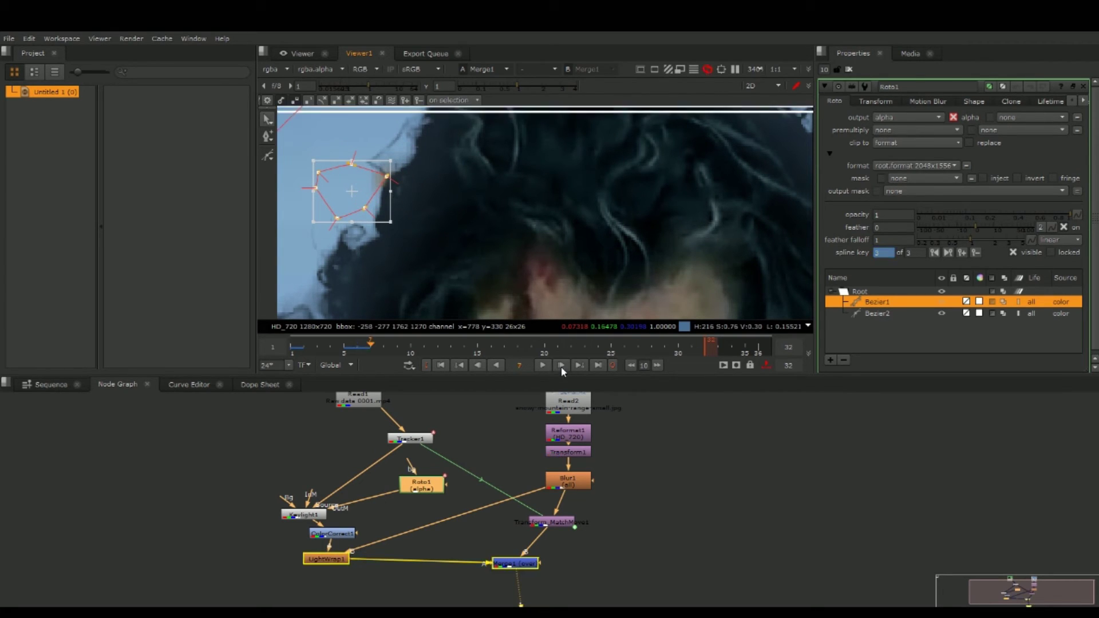
drag(343, 187, 302, 163)
At frame 8, move the small Bezier past the left edge of the image and close the Roto properties
key(Right)
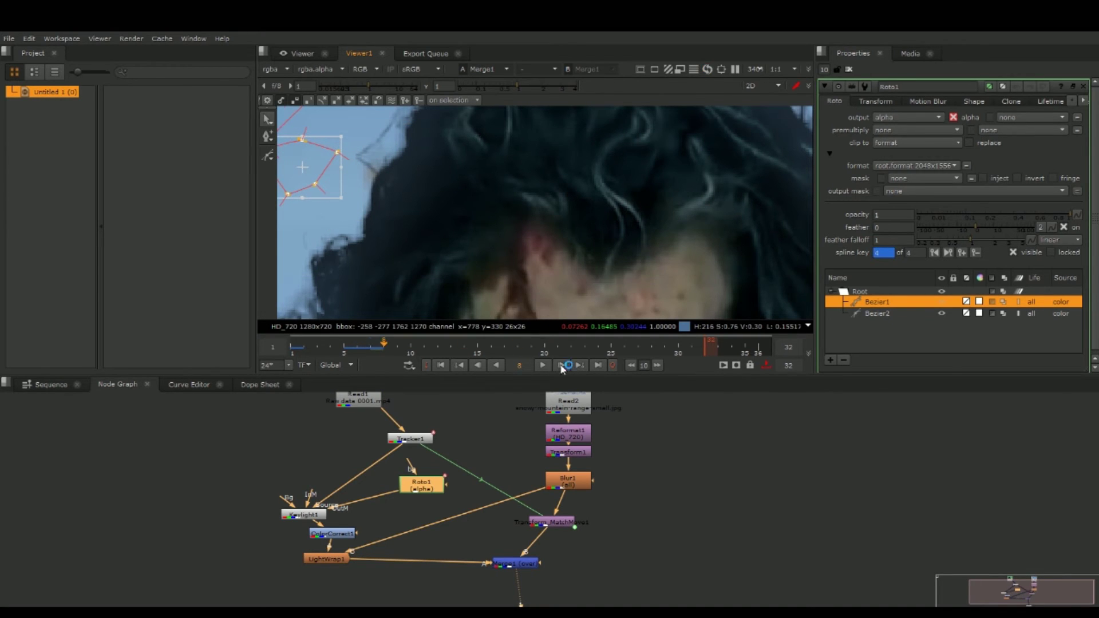
scroll(486, 178, down, 6)
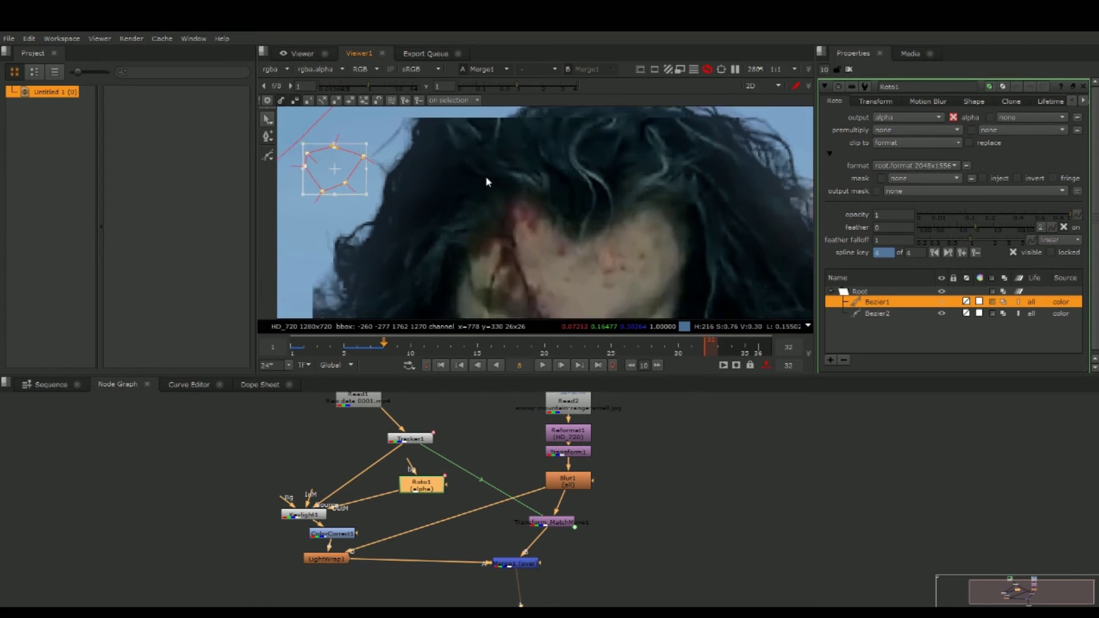
drag(407, 176, 307, 155)
scroll(411, 170, down, 5)
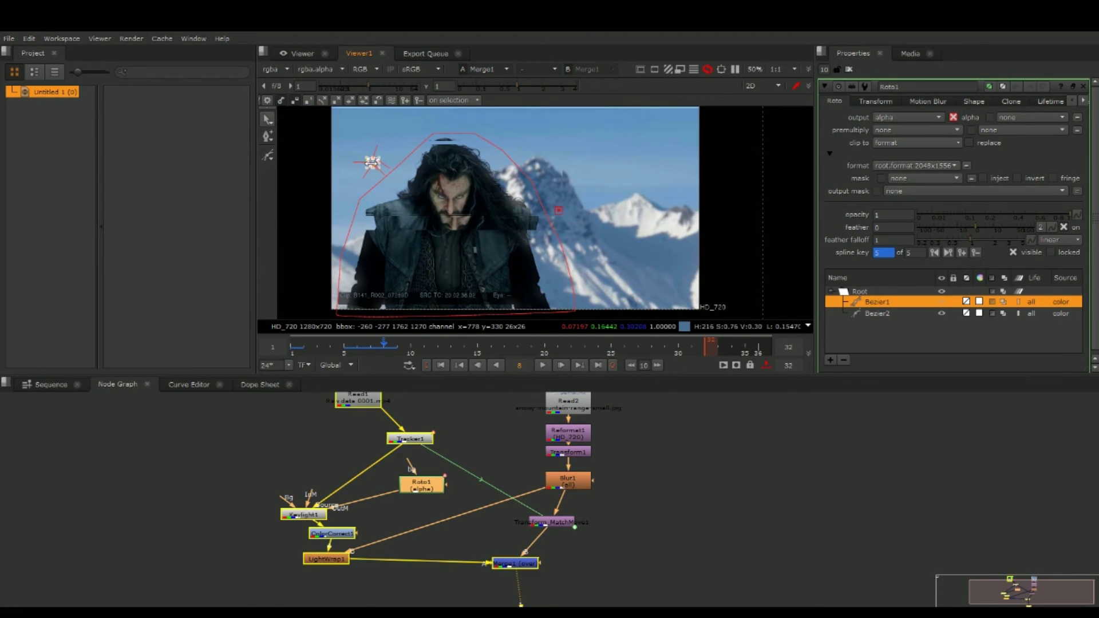
scroll(370, 163, up, 6)
drag(376, 160, 263, 150)
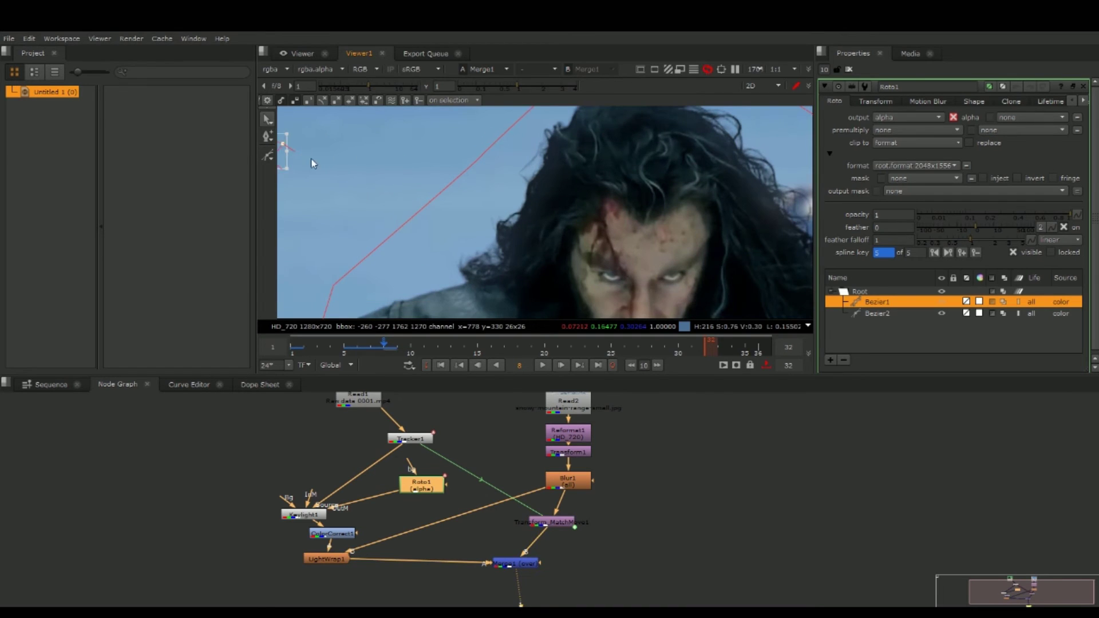
scroll(331, 160, down, 3)
drag(332, 161, 457, 187)
scroll(599, 190, down, 2)
drag(715, 237, 558, 190)
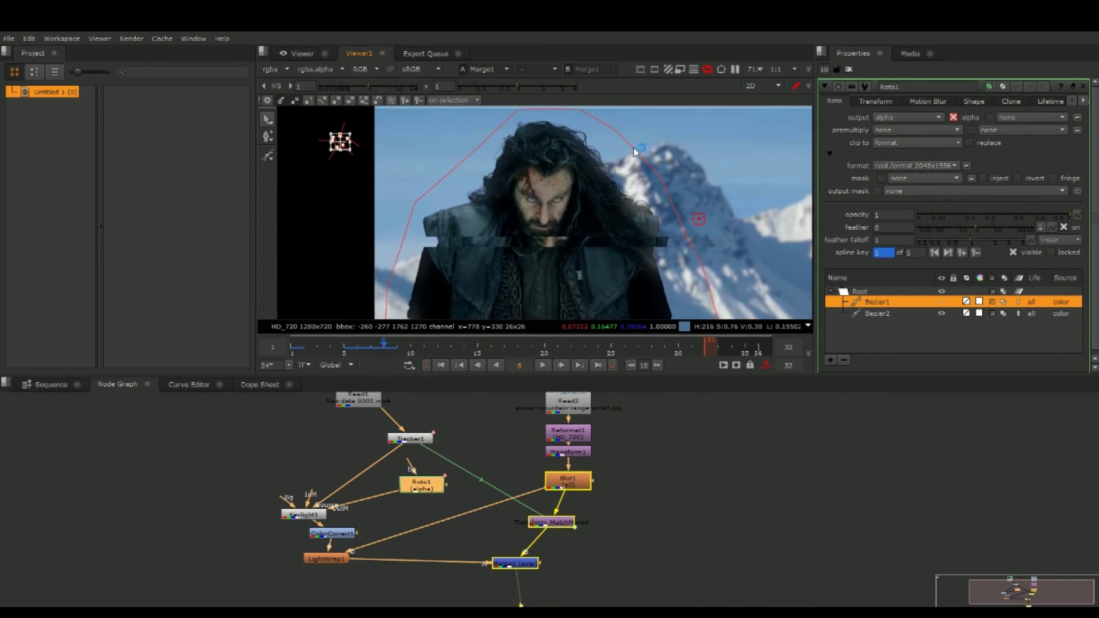
click(1083, 87)
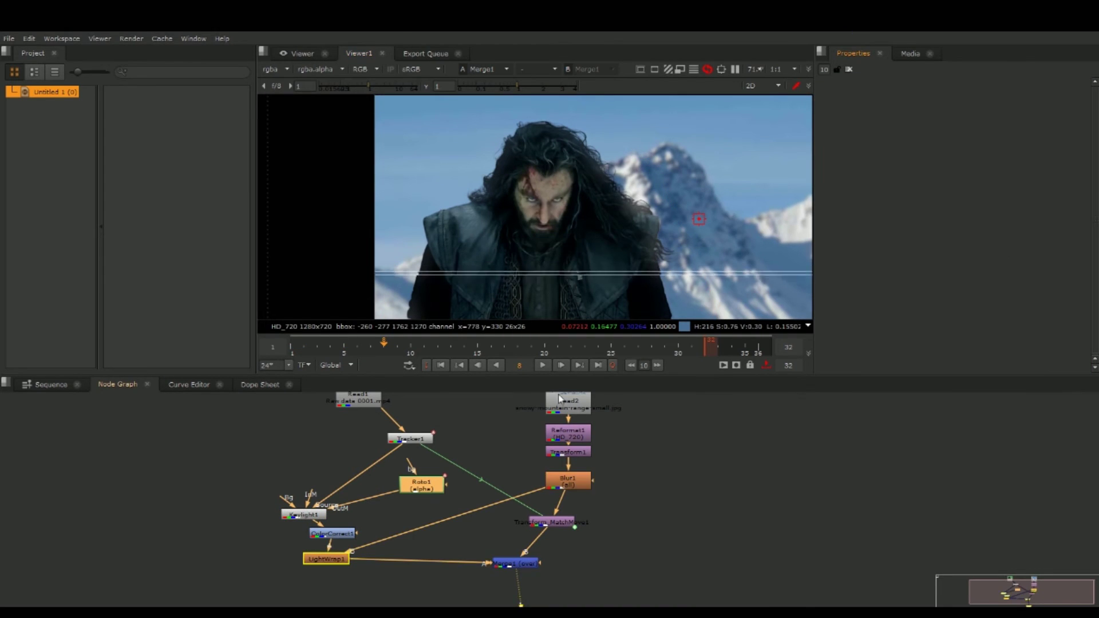
Scrub and play the opening frames to inspect the orange marker beside the actor's hair
click(411, 343)
drag(411, 343, 292, 344)
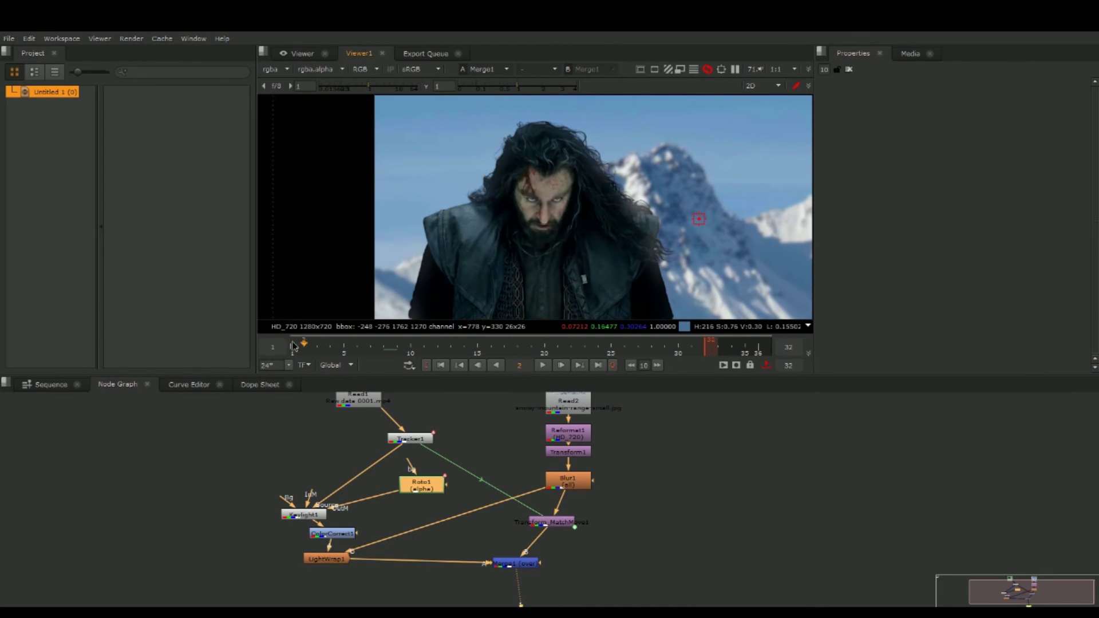
click(542, 366)
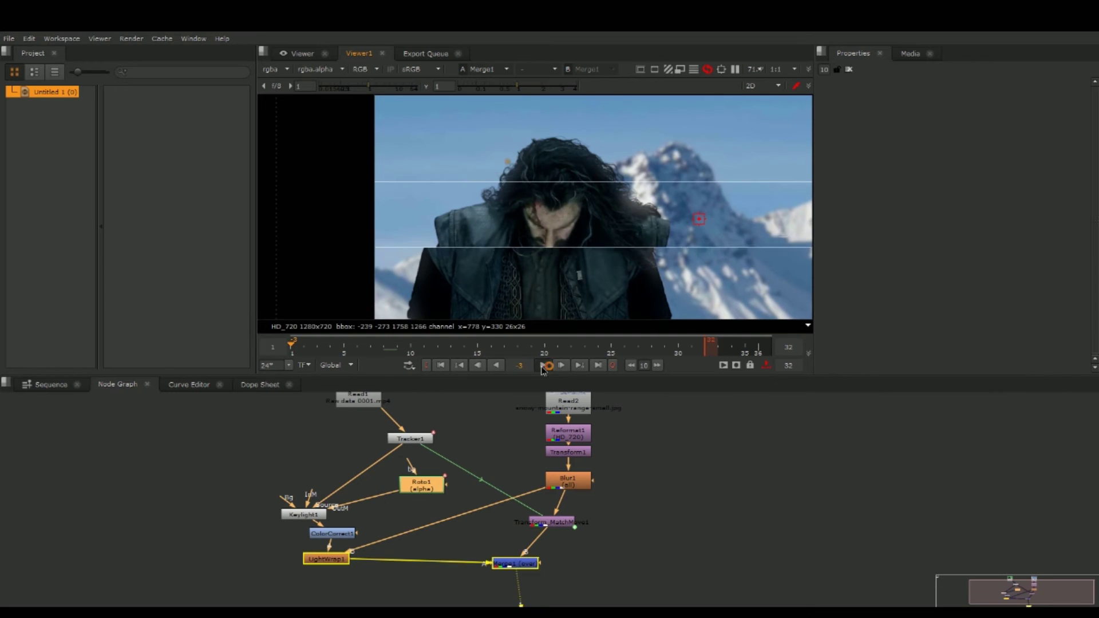
click(543, 366)
drag(319, 344, 230, 335)
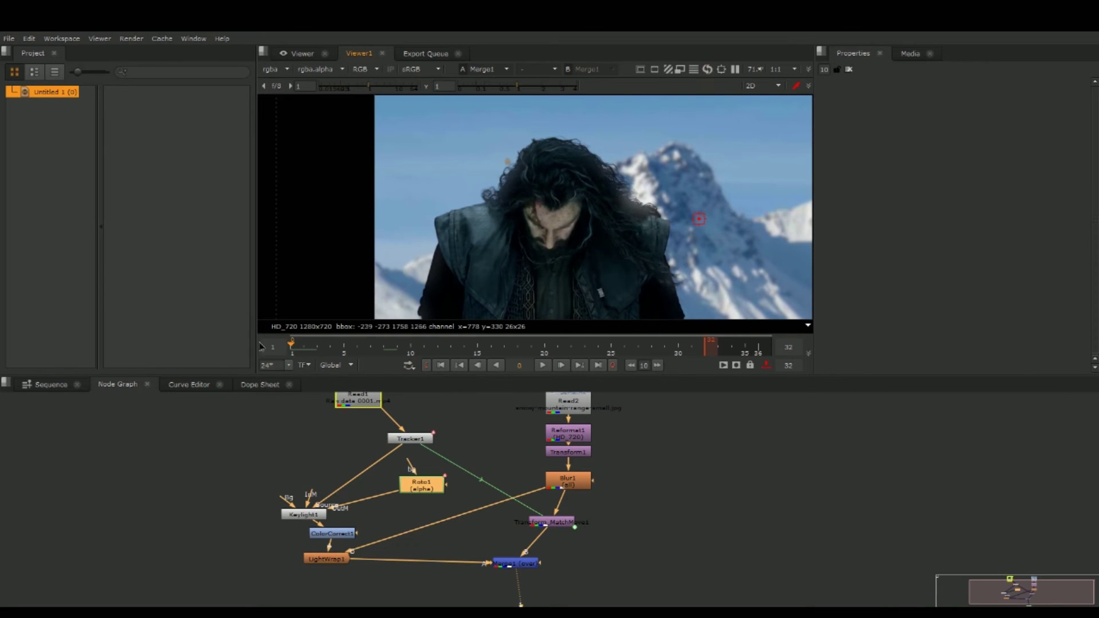
scroll(523, 137, up, 3)
scroll(523, 136, up, 2)
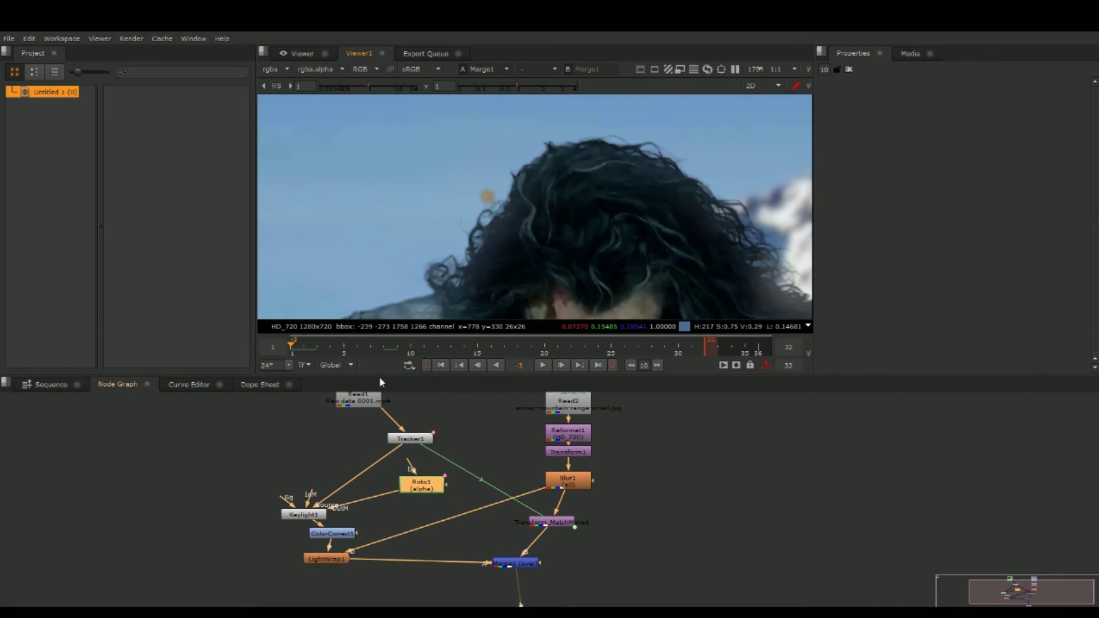
Reopen the Roto node and adjust the small Bezier so it removes the orange marker from the matte
double_click(425, 490)
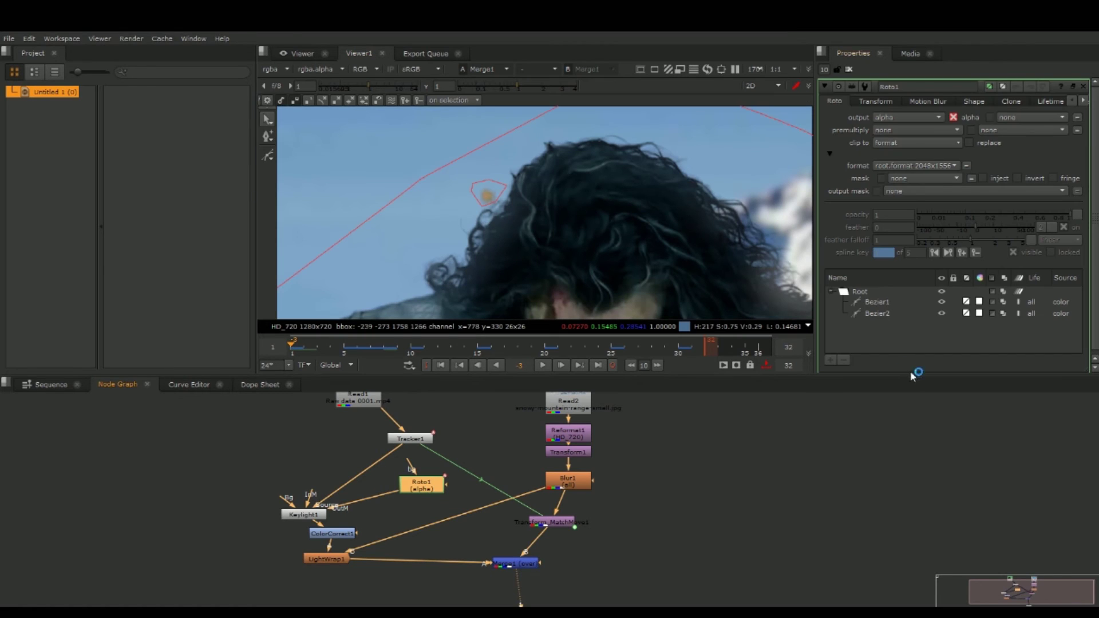
click(881, 303)
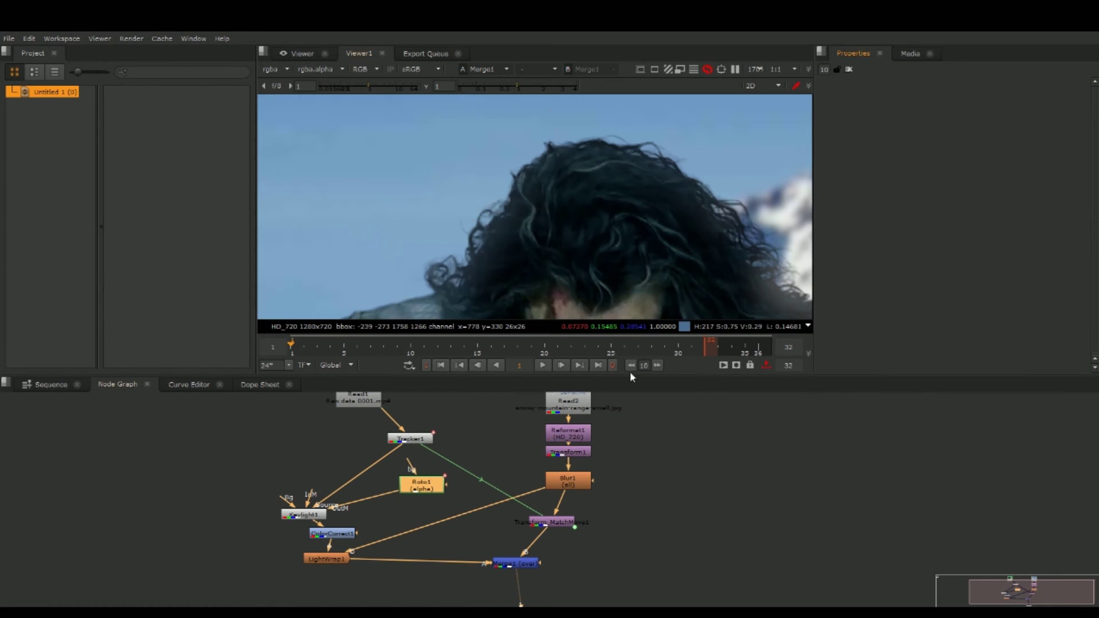
Play the composite from frame 1 to check the marker removal and the full shot
click(544, 366)
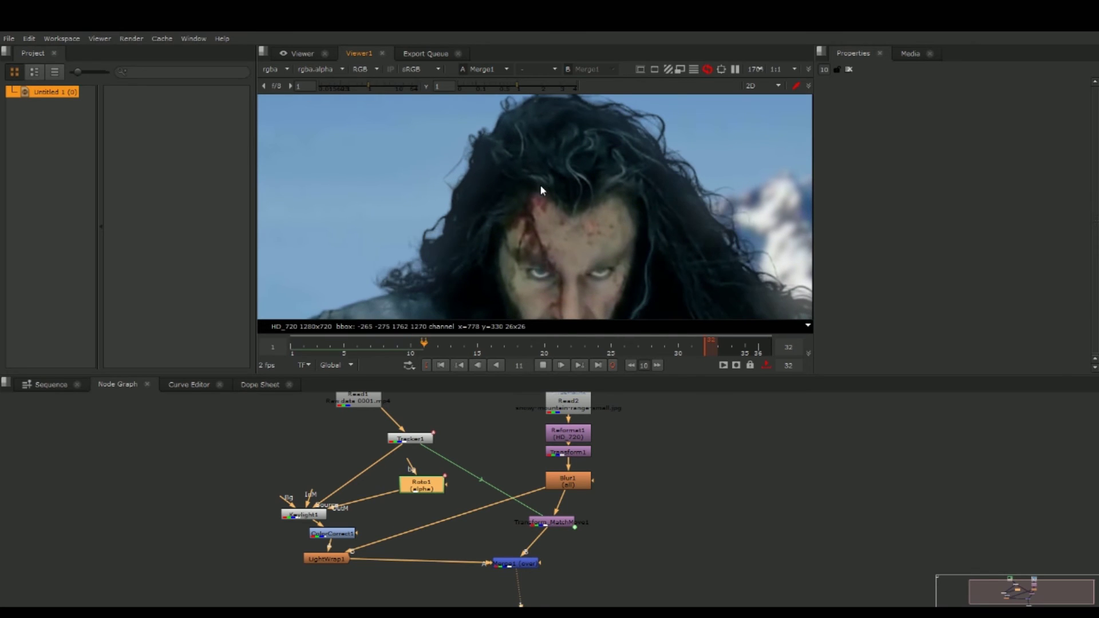
scroll(510, 297, down, 3)
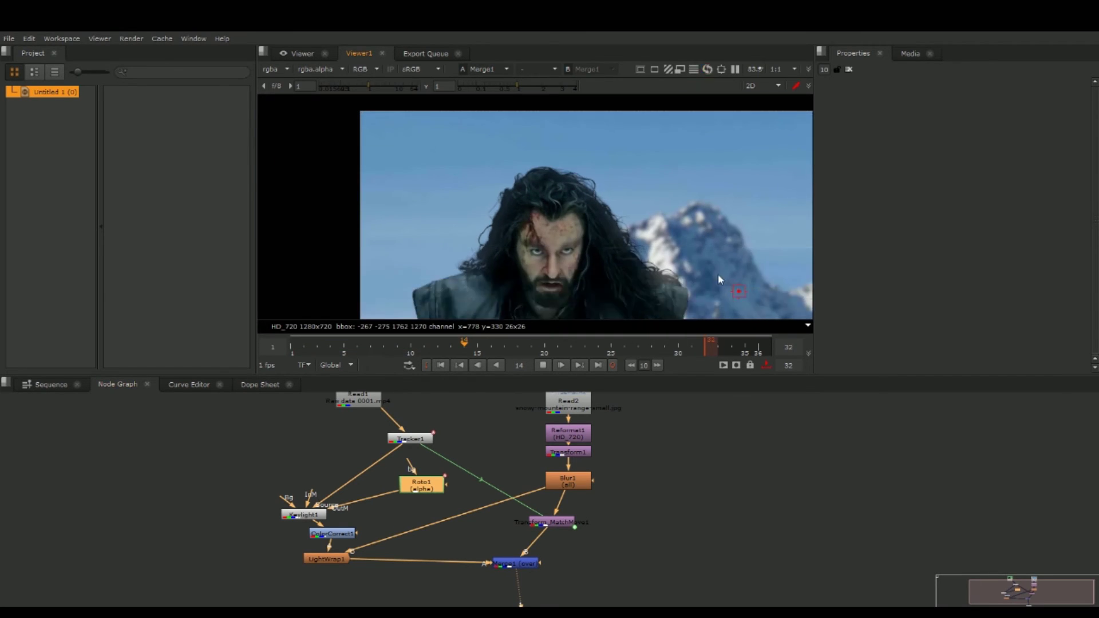
drag(717, 270, 632, 227)
scroll(672, 213, down, 3)
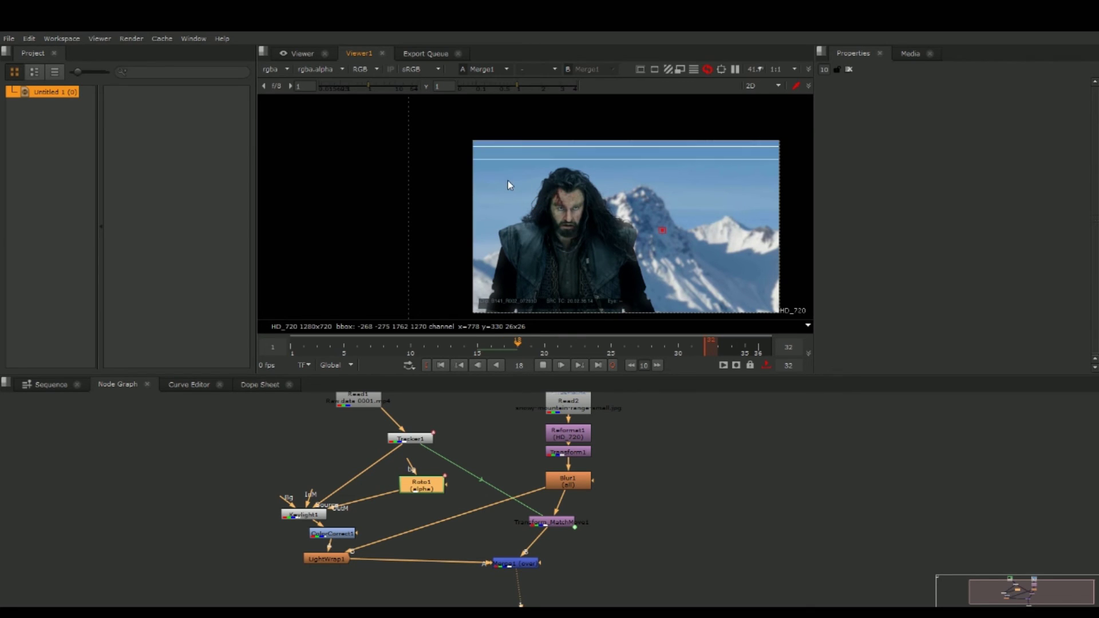
At frame 13, add a Transform after the Merge, set its scale to 1.45 and translate to about x 108, y -4
click(304, 348)
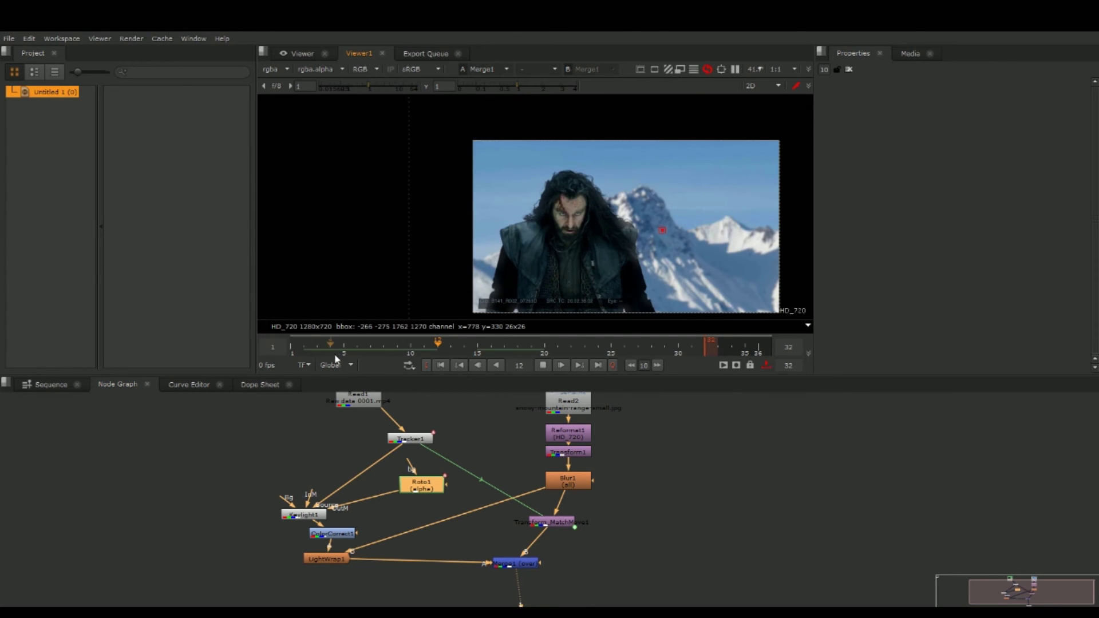
click(454, 355)
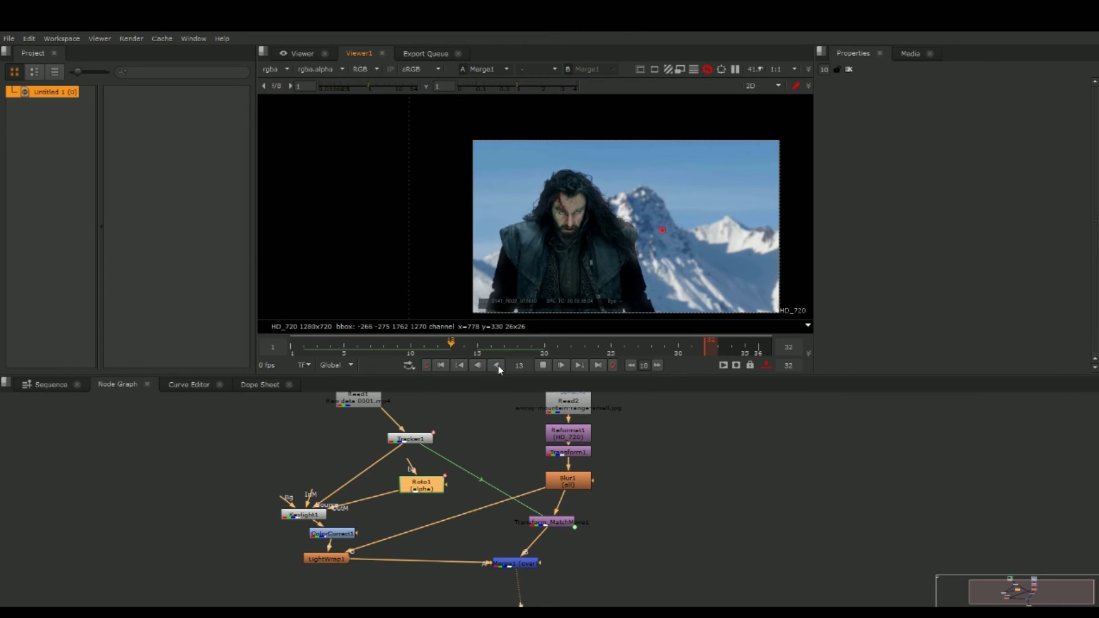
drag(661, 551, 662, 435)
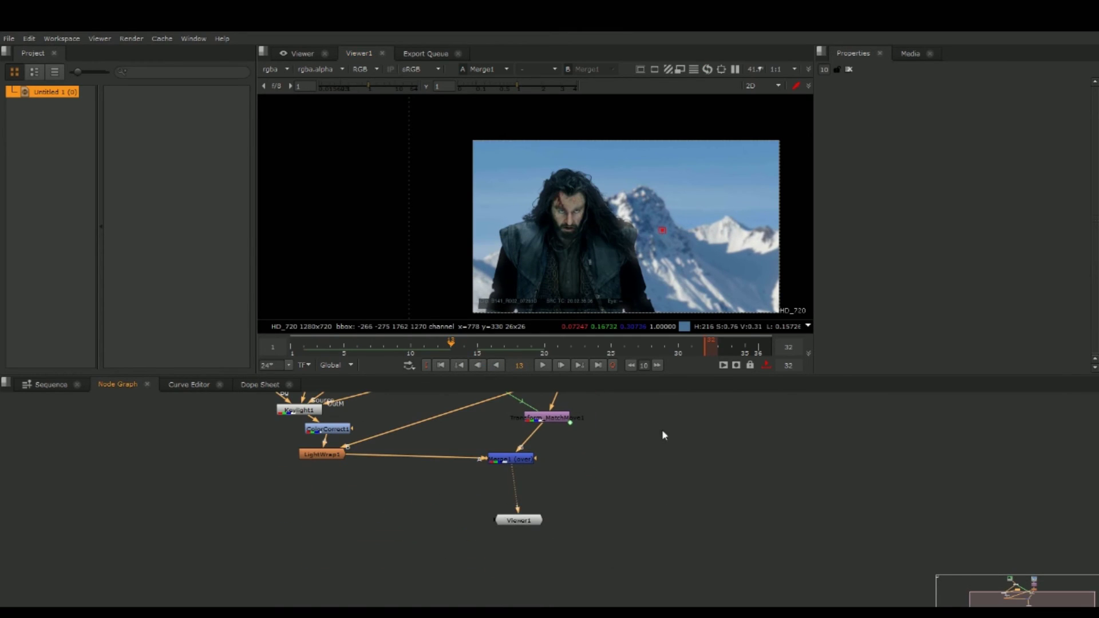
drag(529, 517, 530, 555)
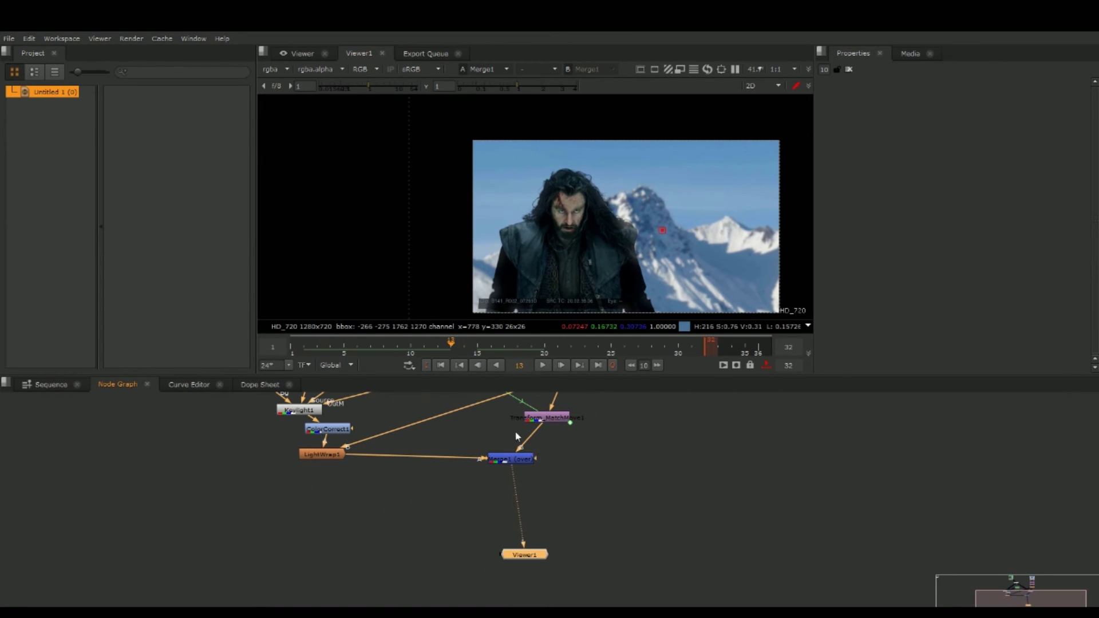
click(512, 463)
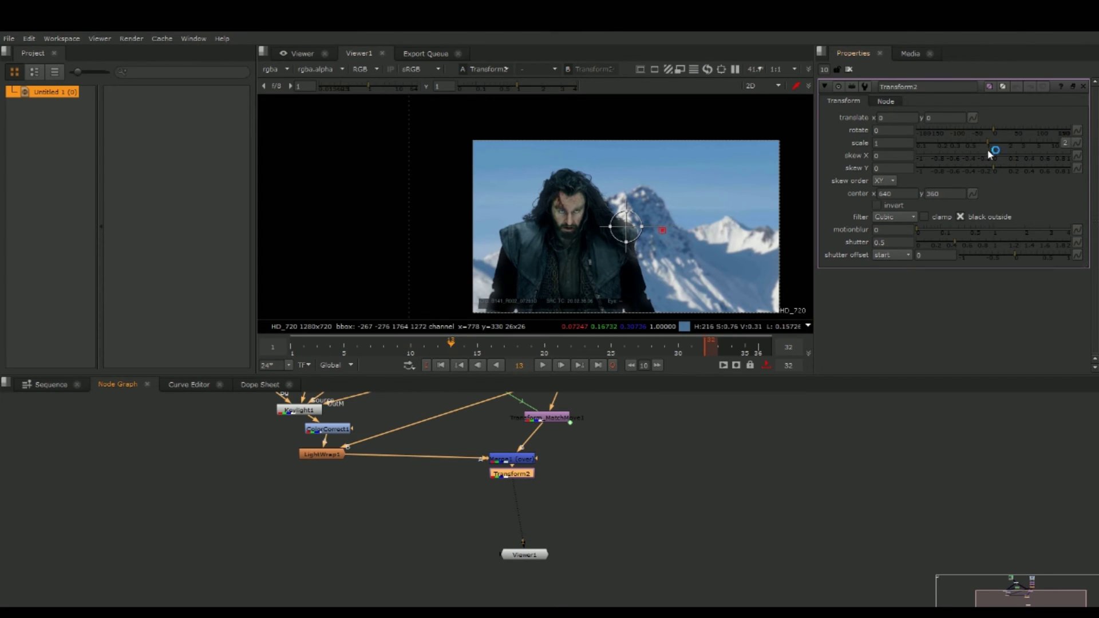
drag(991, 142, 999, 143)
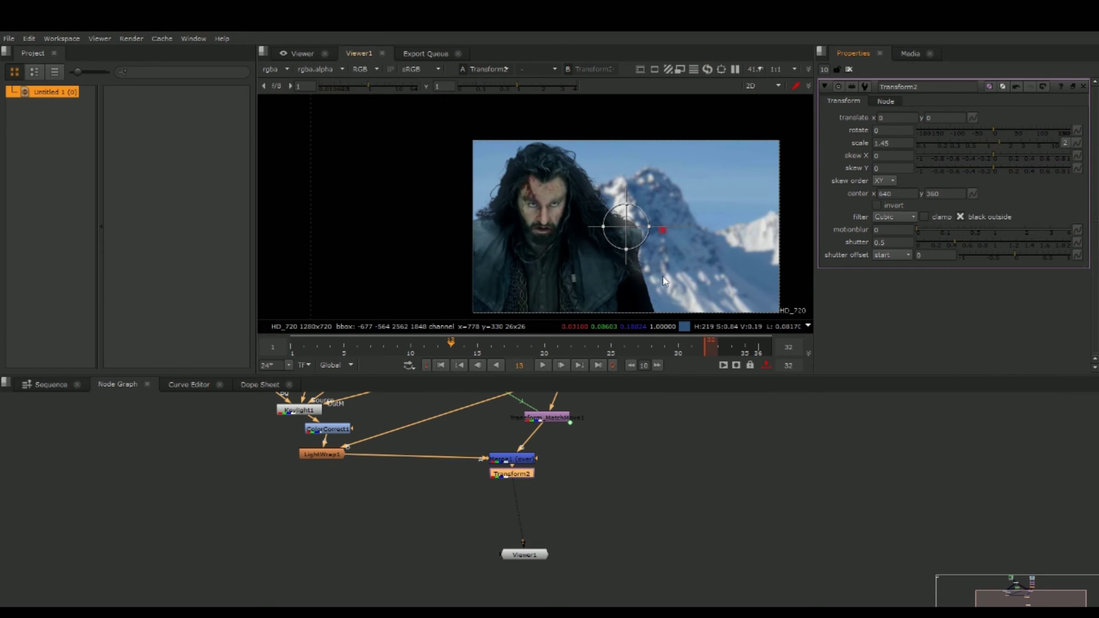
mouse_move(630, 236)
mouse_down()
mouse_move(653, 229)
mouse_move(650, 237)
mouse_up()
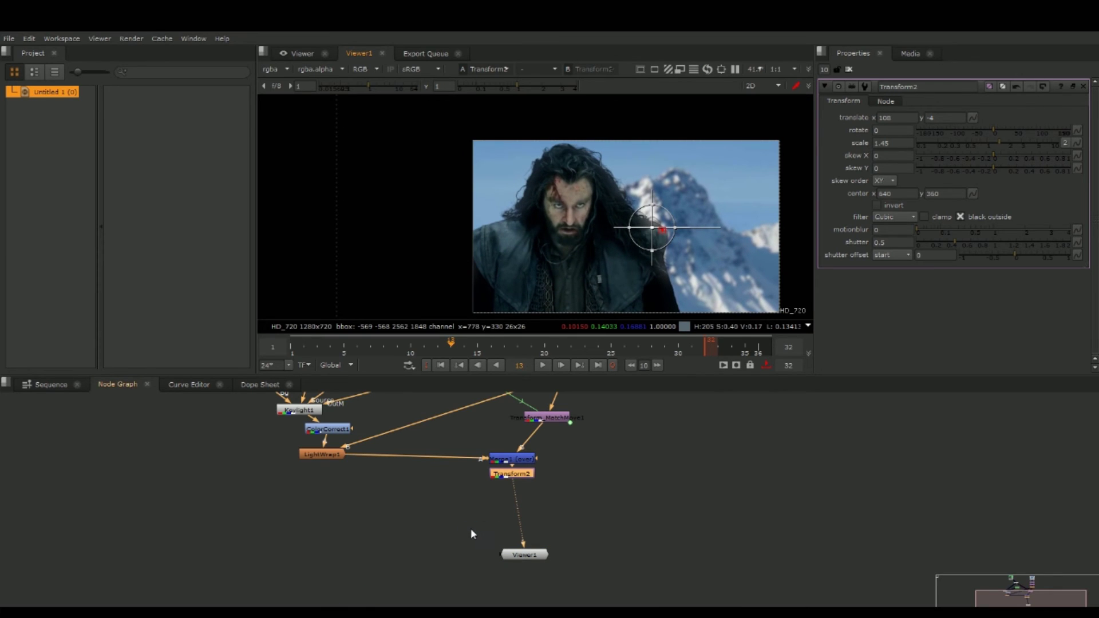
Add a ColorCorrect node after the new Transform and set master contrast to 0.84 and gamma to 0.98
key(c)
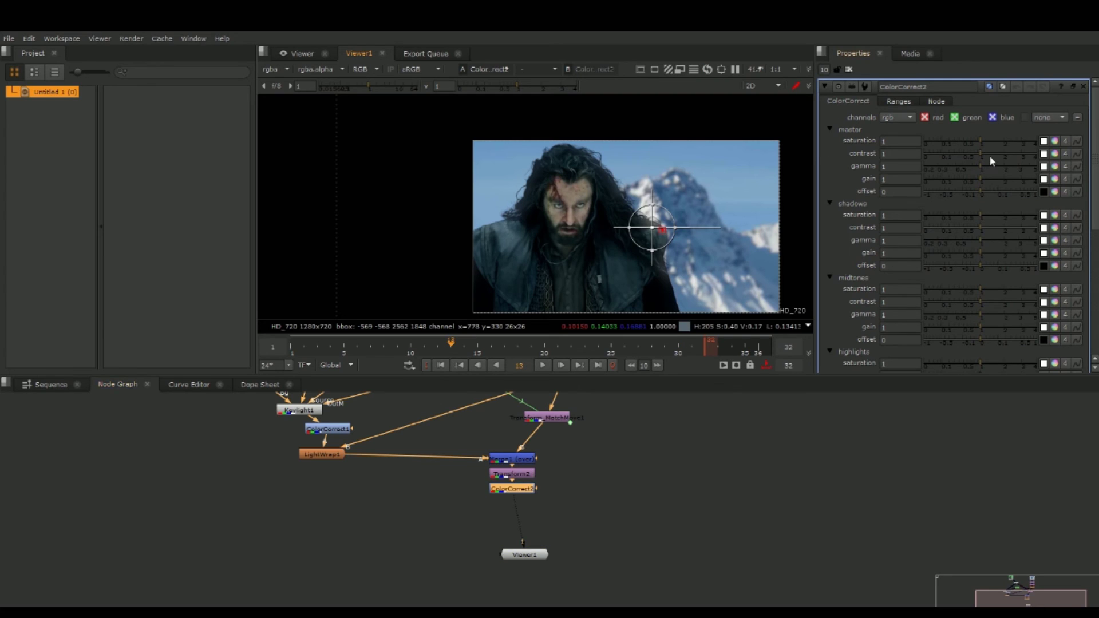
mouse_move(981, 161)
mouse_down()
mouse_move(971, 161)
mouse_move(981, 174)
mouse_up()
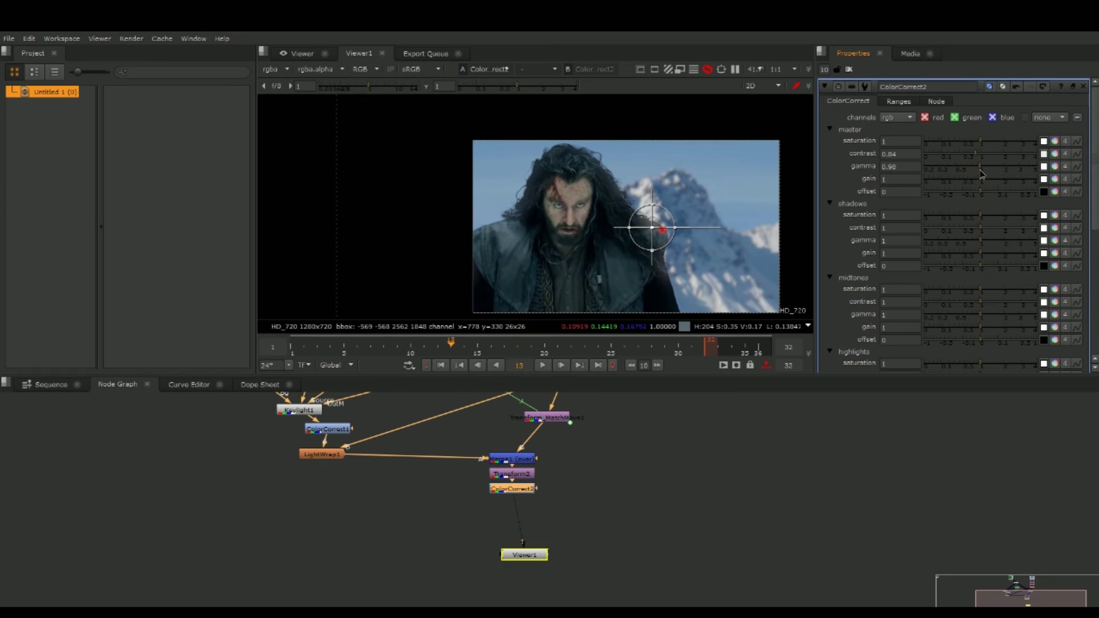
scroll(664, 155, up, 6)
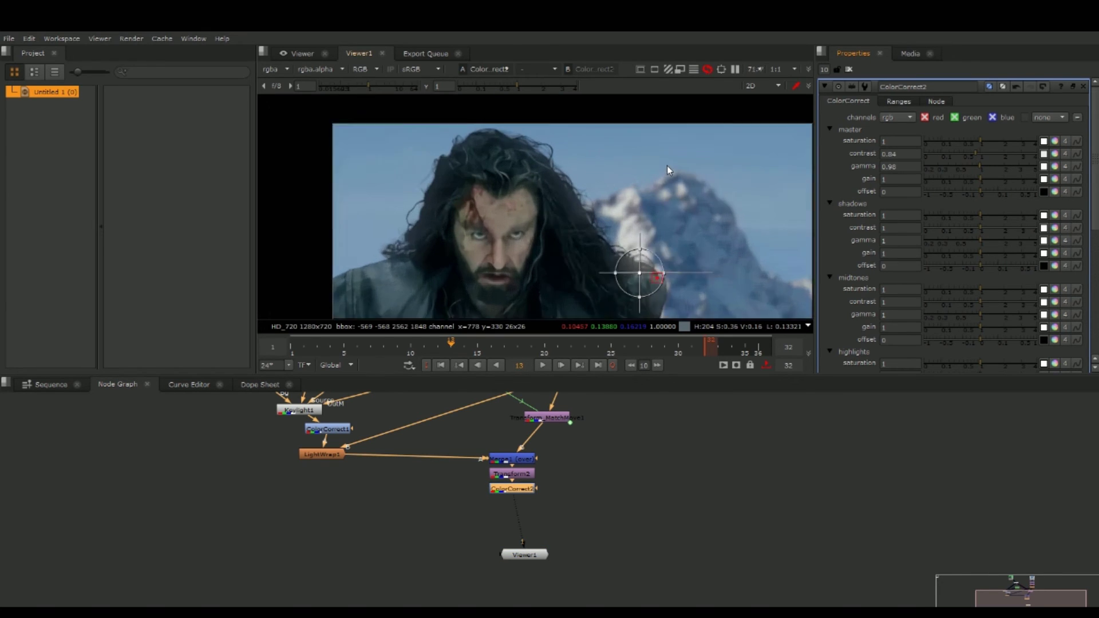
scroll(527, 215, down, 2)
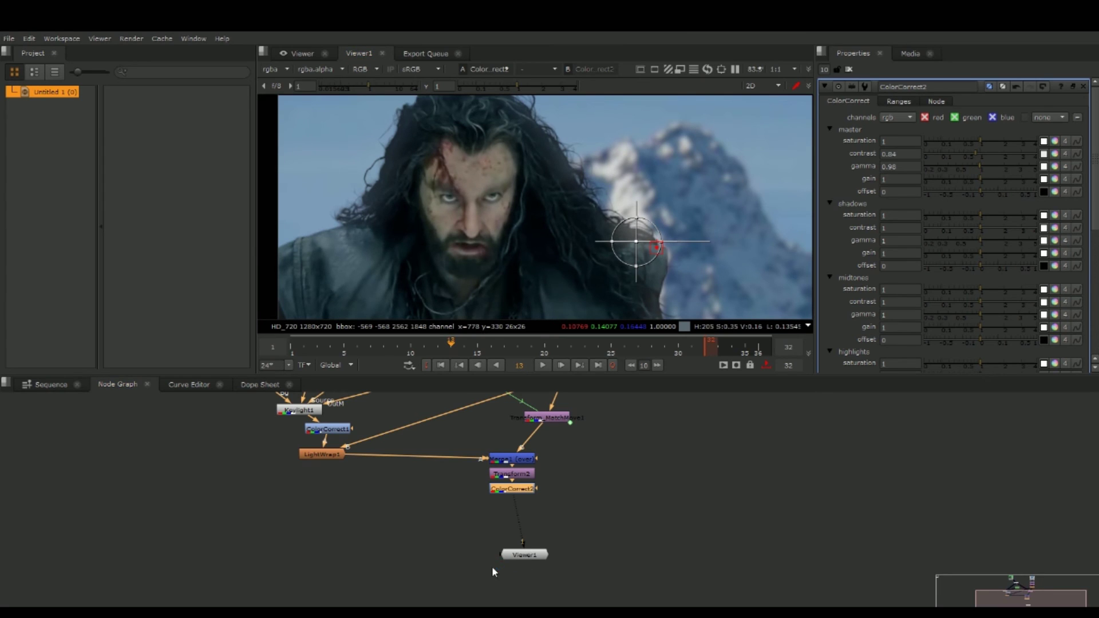
Add a Grain node with its default Kodak 5248 preset after the ColorCorrect, inspect the grain, and close all node properties
key(Tab)
text(grain)
key(Return)
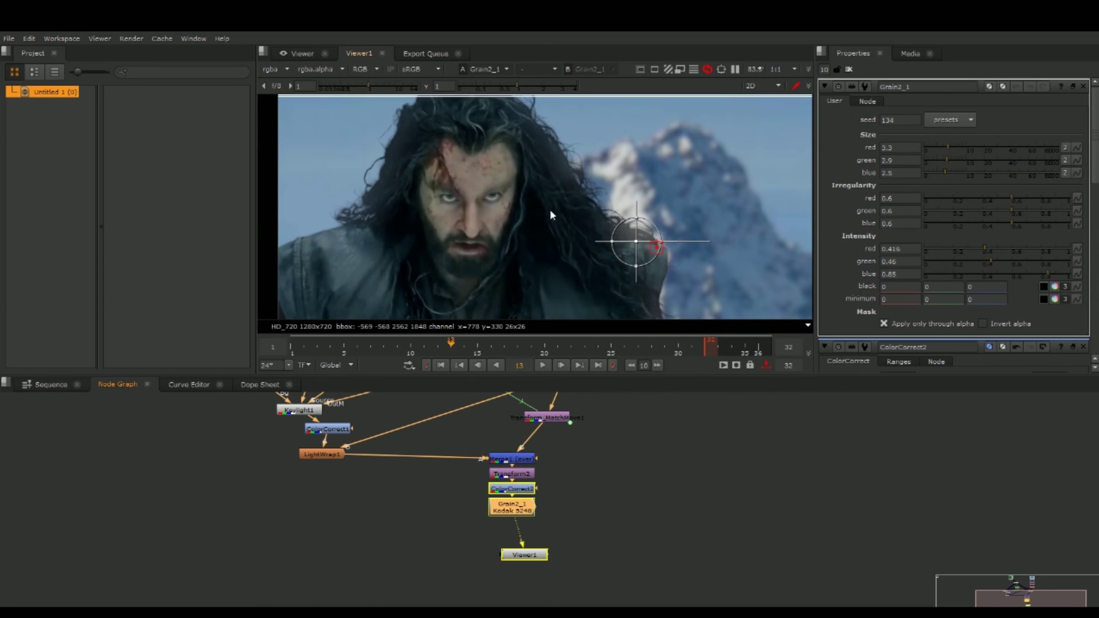
scroll(541, 215, up, 3)
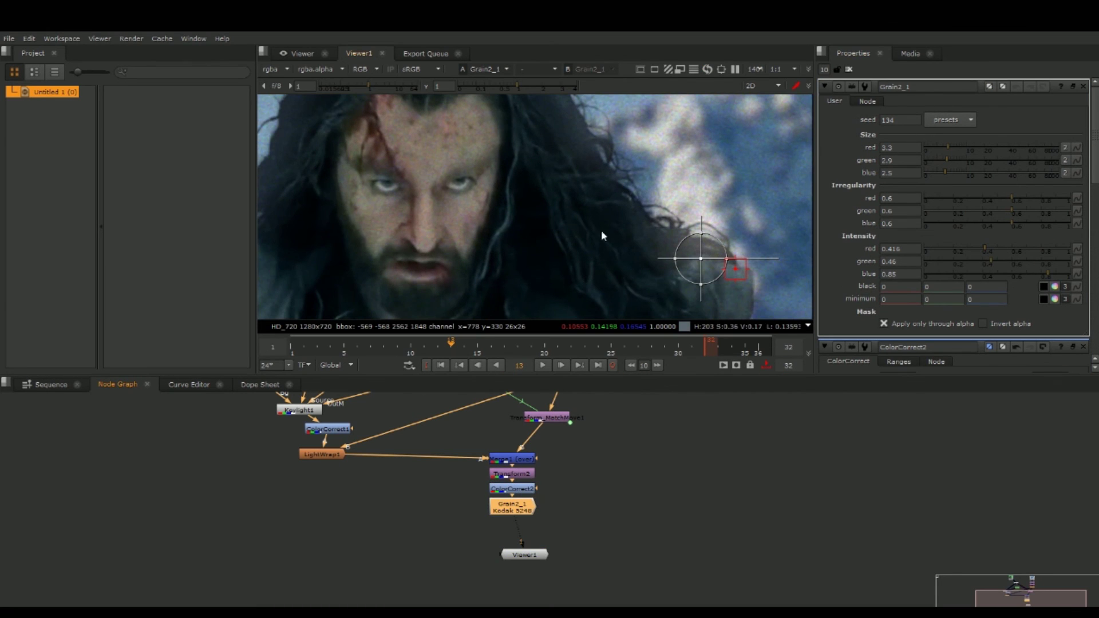
scroll(572, 217, down, 6)
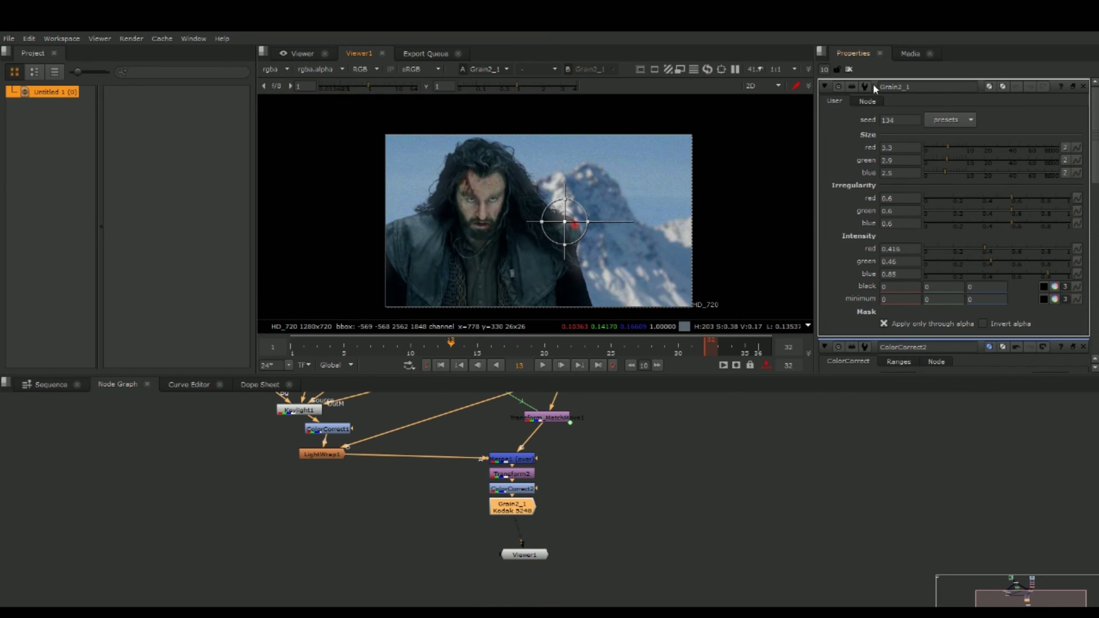
click(849, 69)
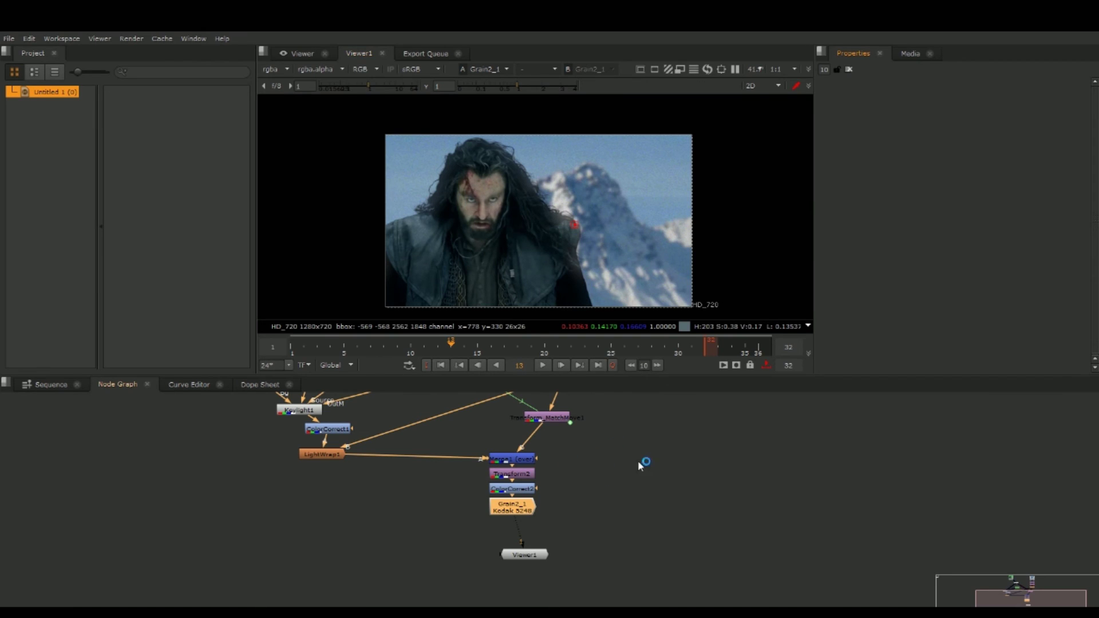
Move the Viewer node away from the node chain and insert a Write node after the Grain node
drag(526, 556, 601, 586)
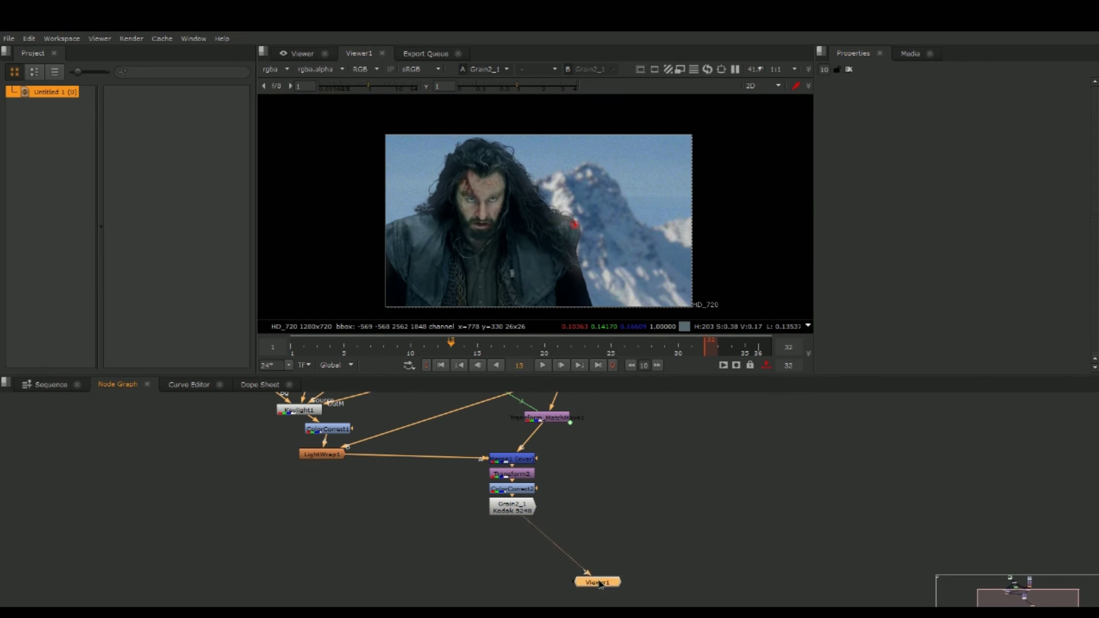
click(520, 513)
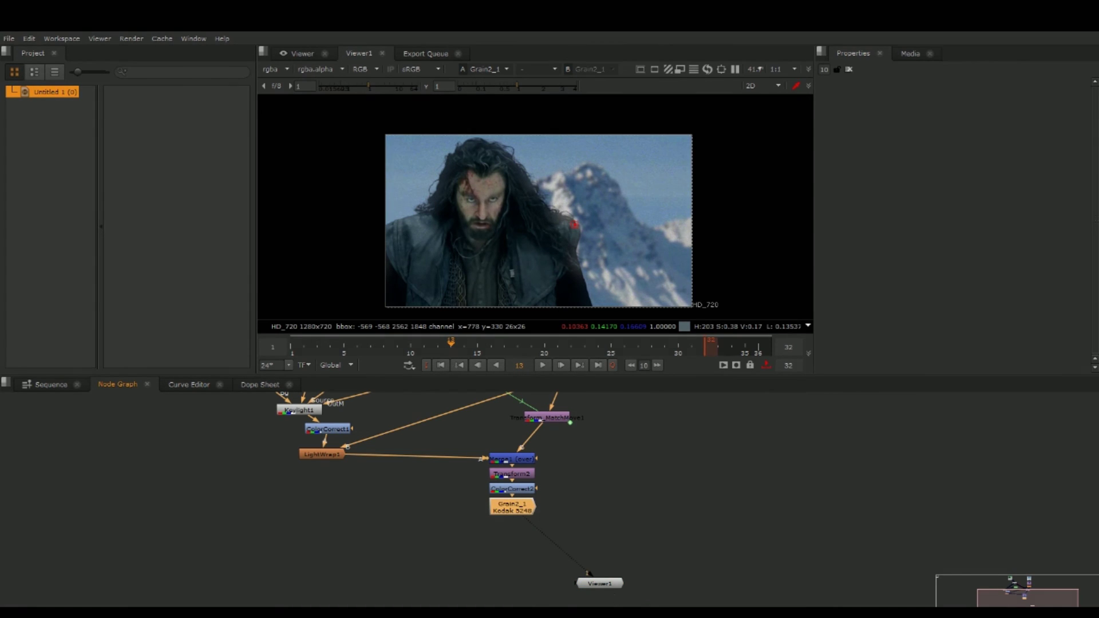
drag(619, 585, 672, 563)
click(513, 518)
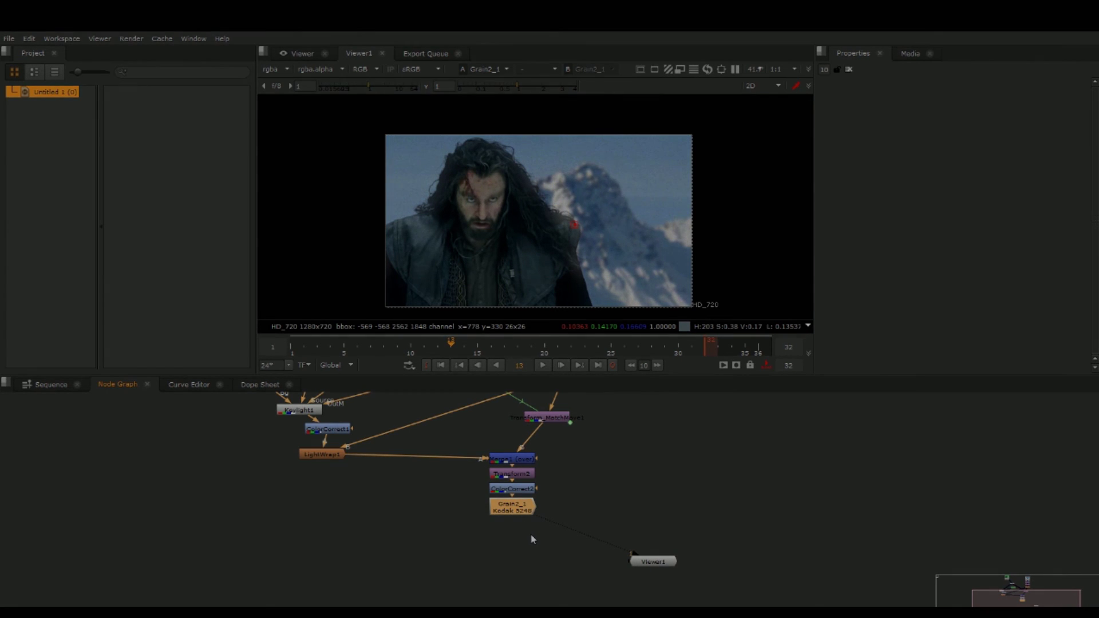
key(w)
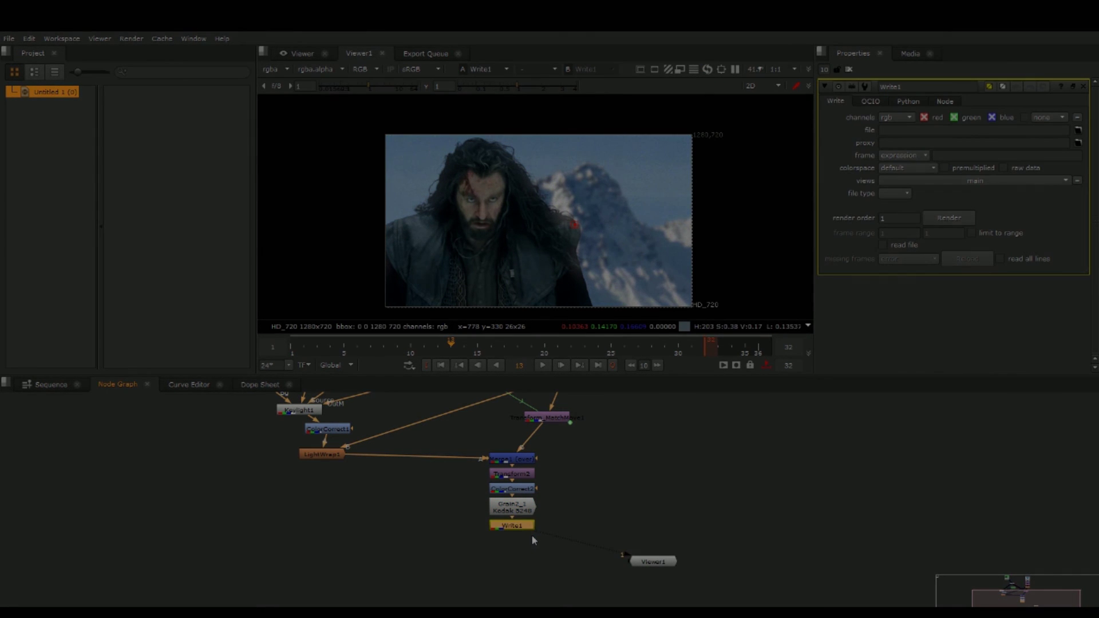